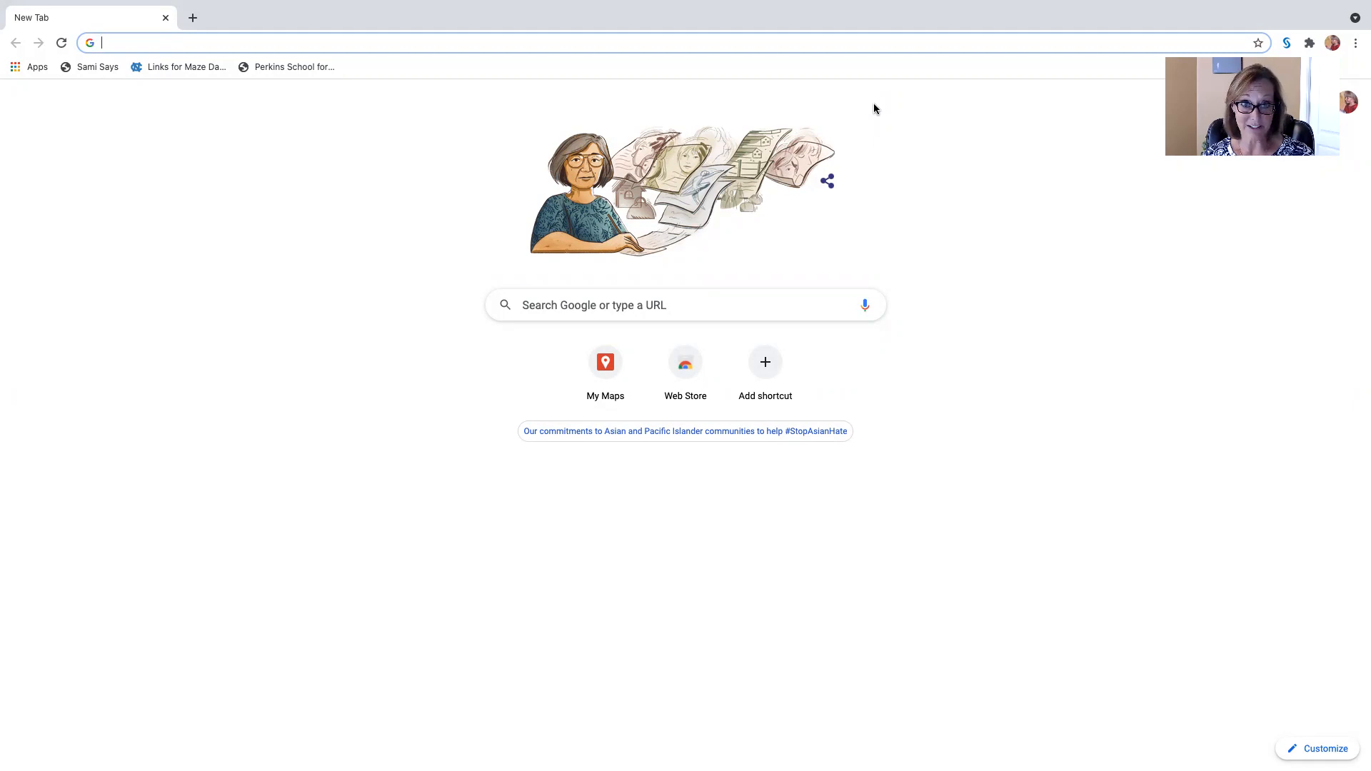
Step: Go to mymaps.google.com and create a new map
left_click(120, 44)
type("my")
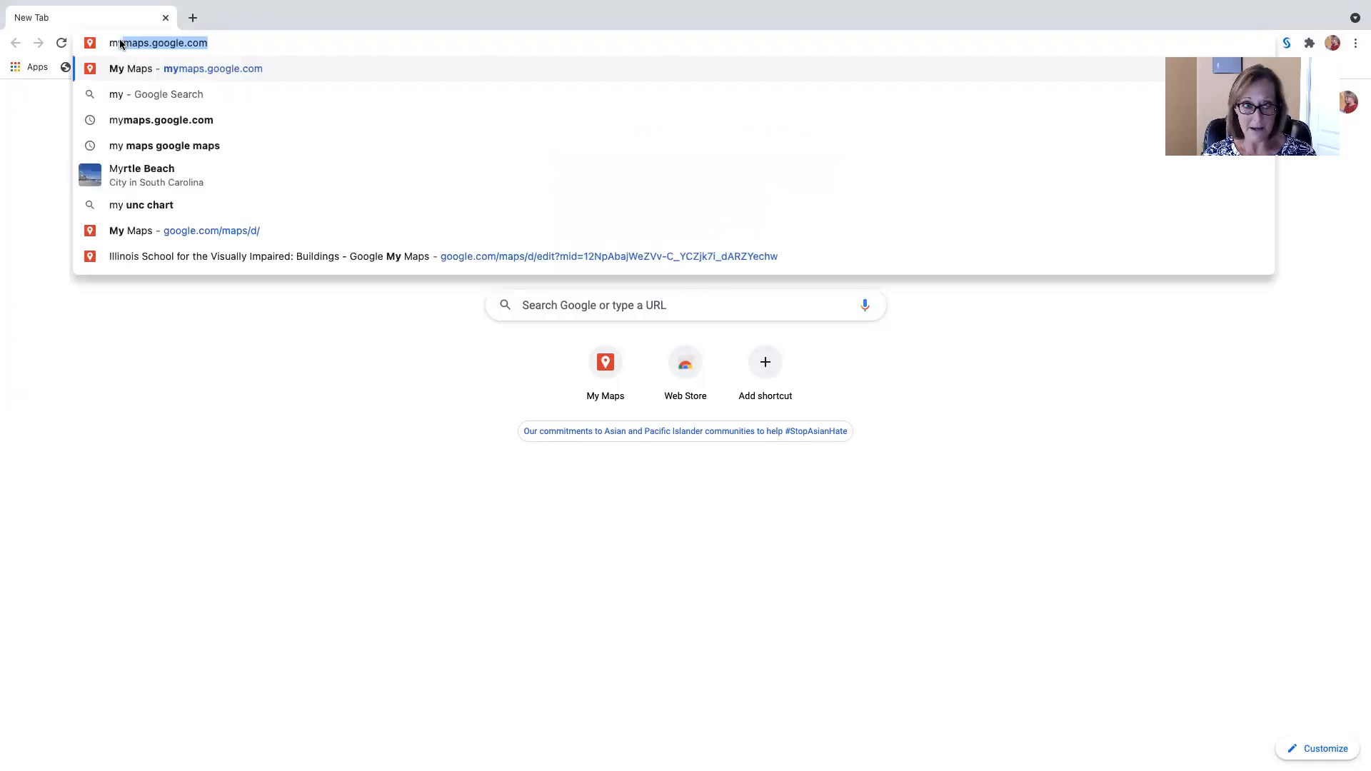
type("ma")
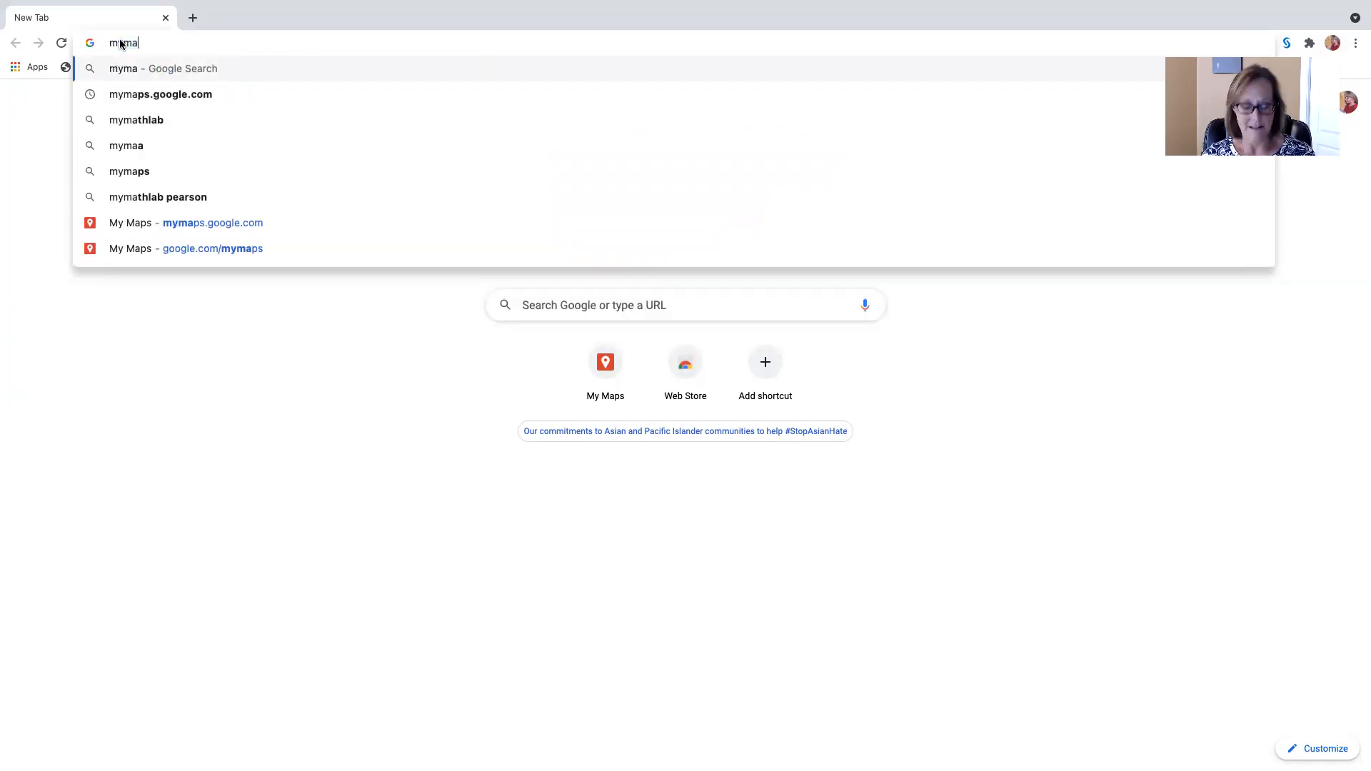
type("ps.g")
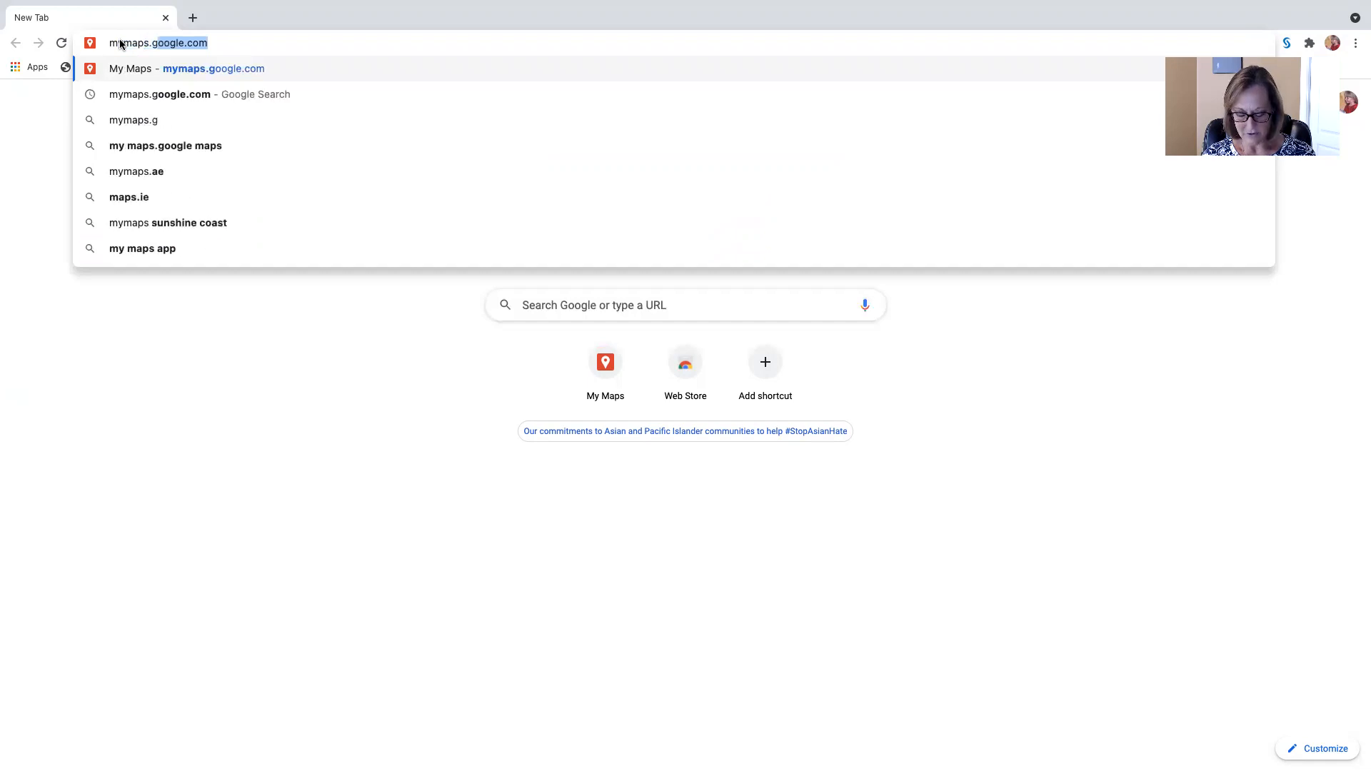
type("oogle.com")
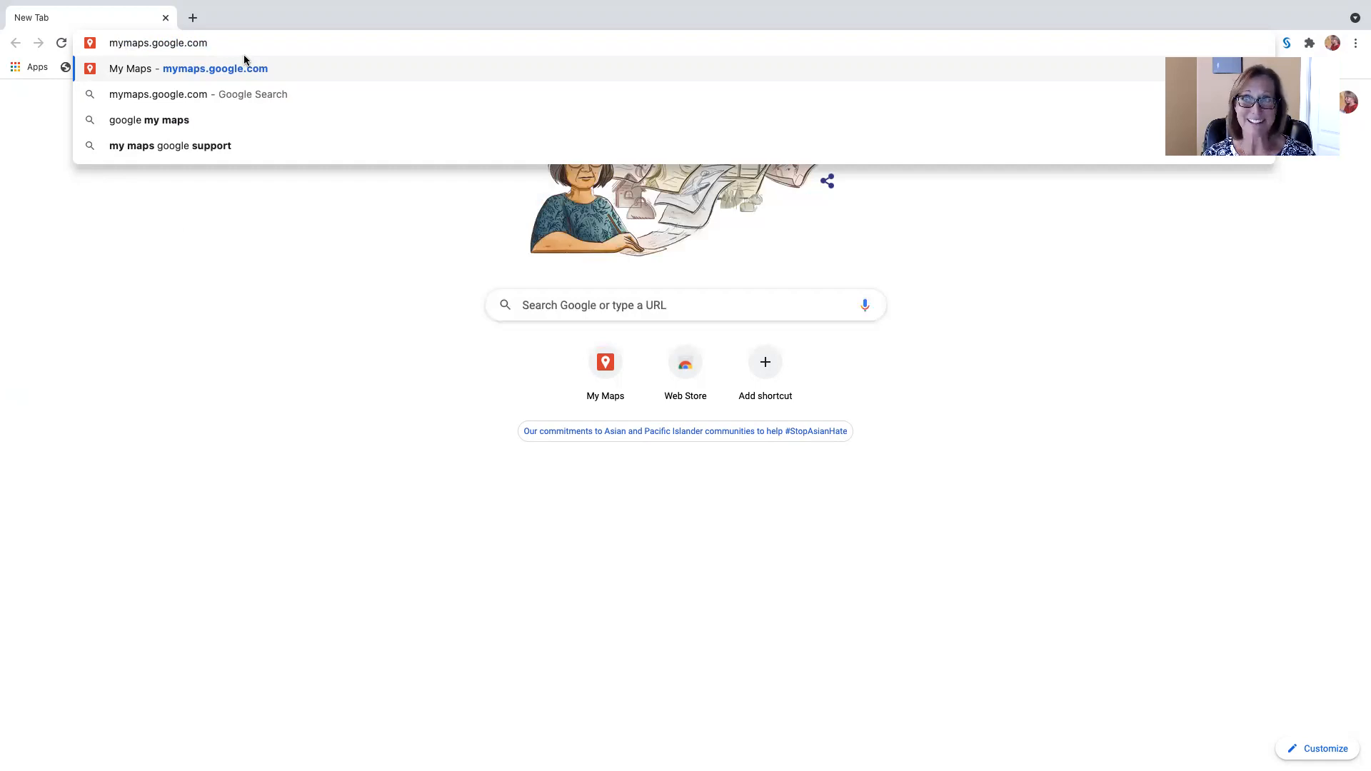
key("Return")
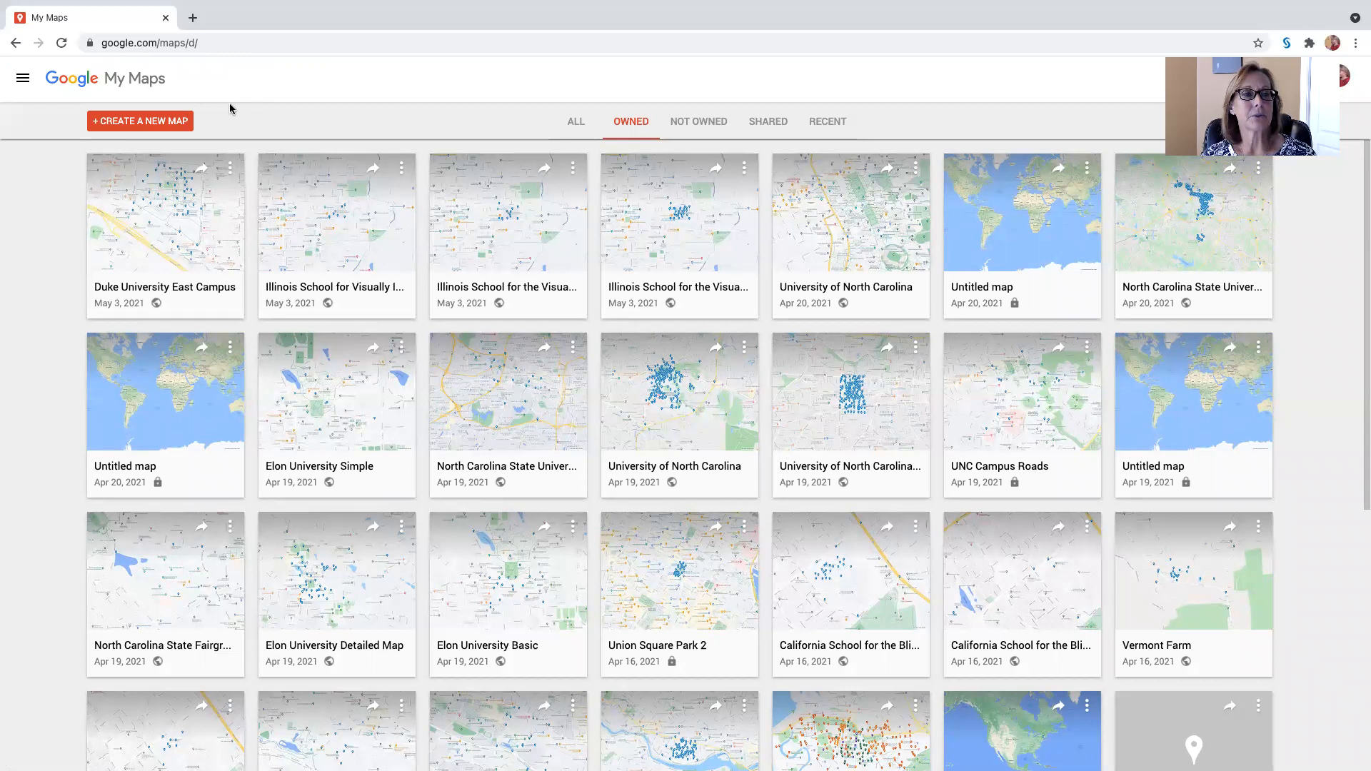
left_click(143, 125)
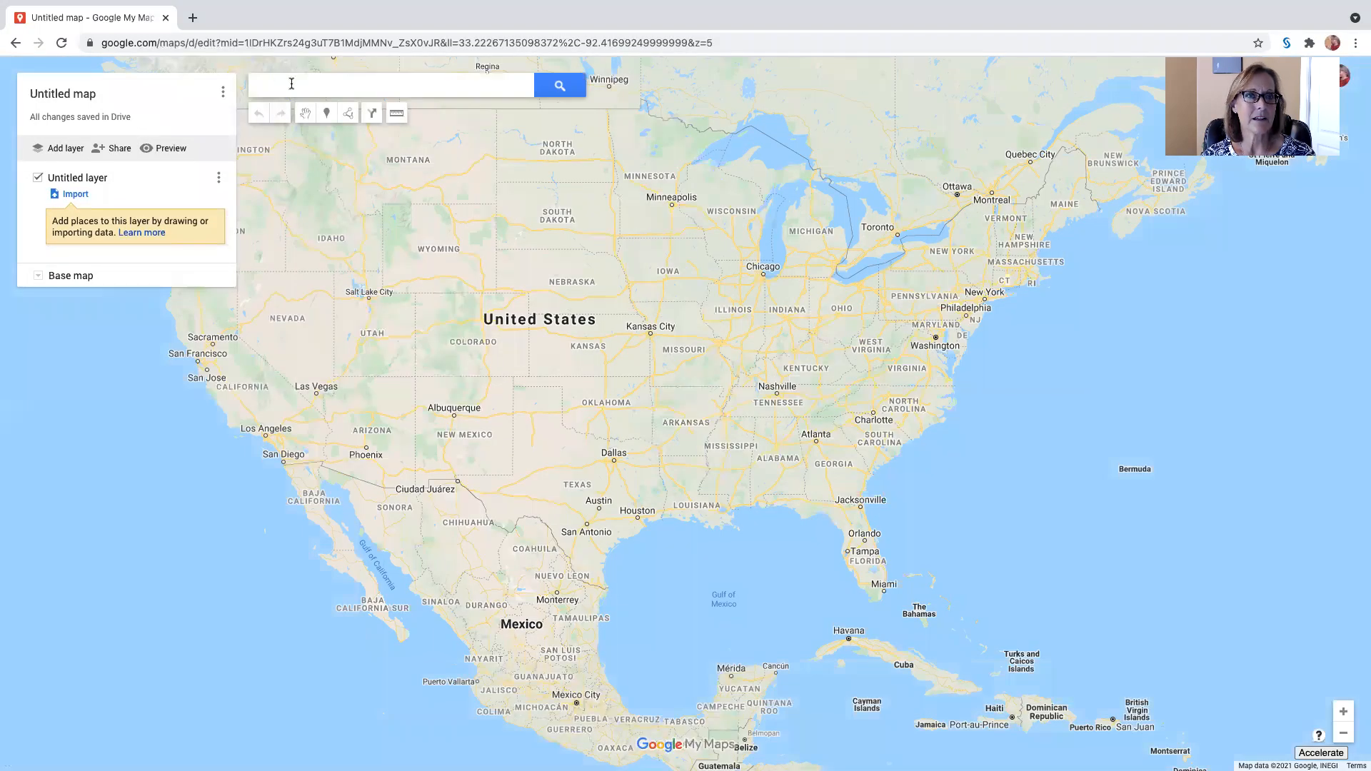
Step: Search the map for Illinois School for the Visually Impaired, go to the suggested place, and dismiss its details card
left_click(287, 85)
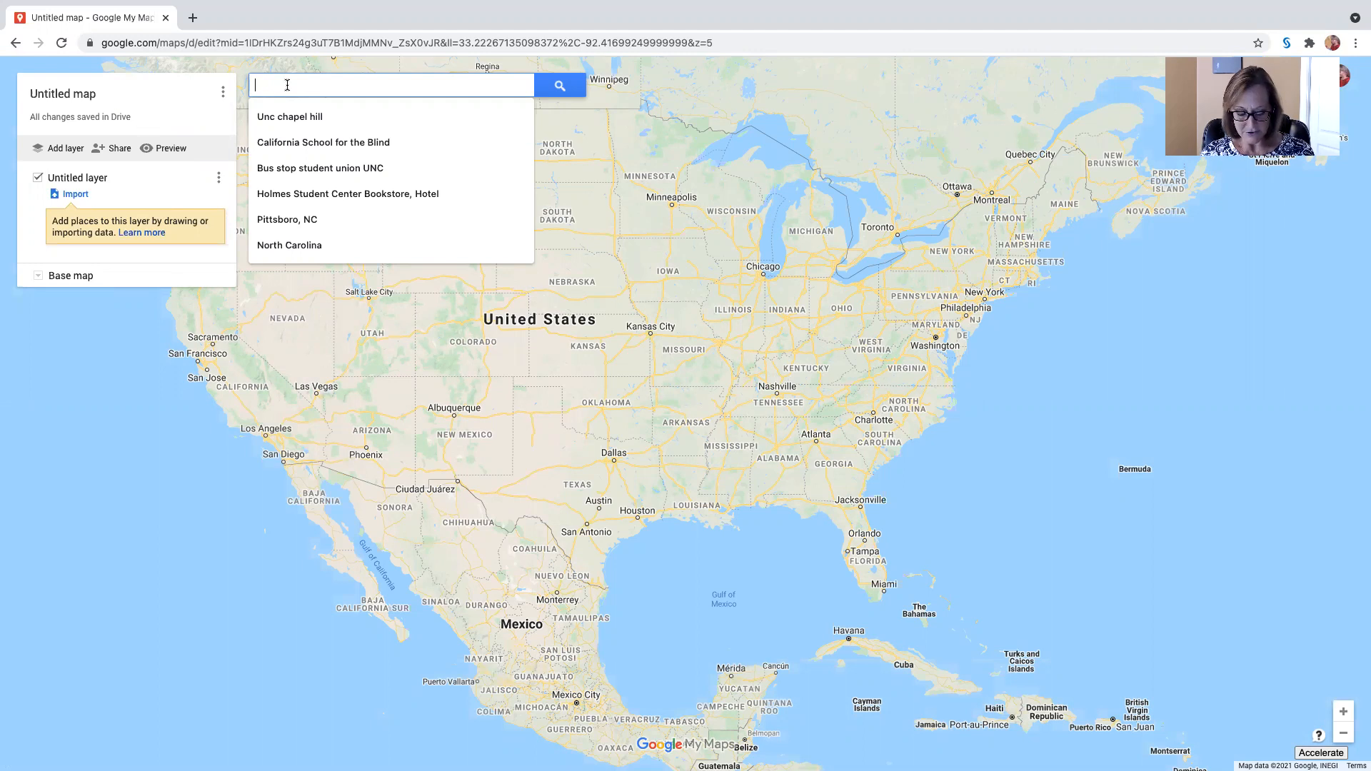
type("Il")
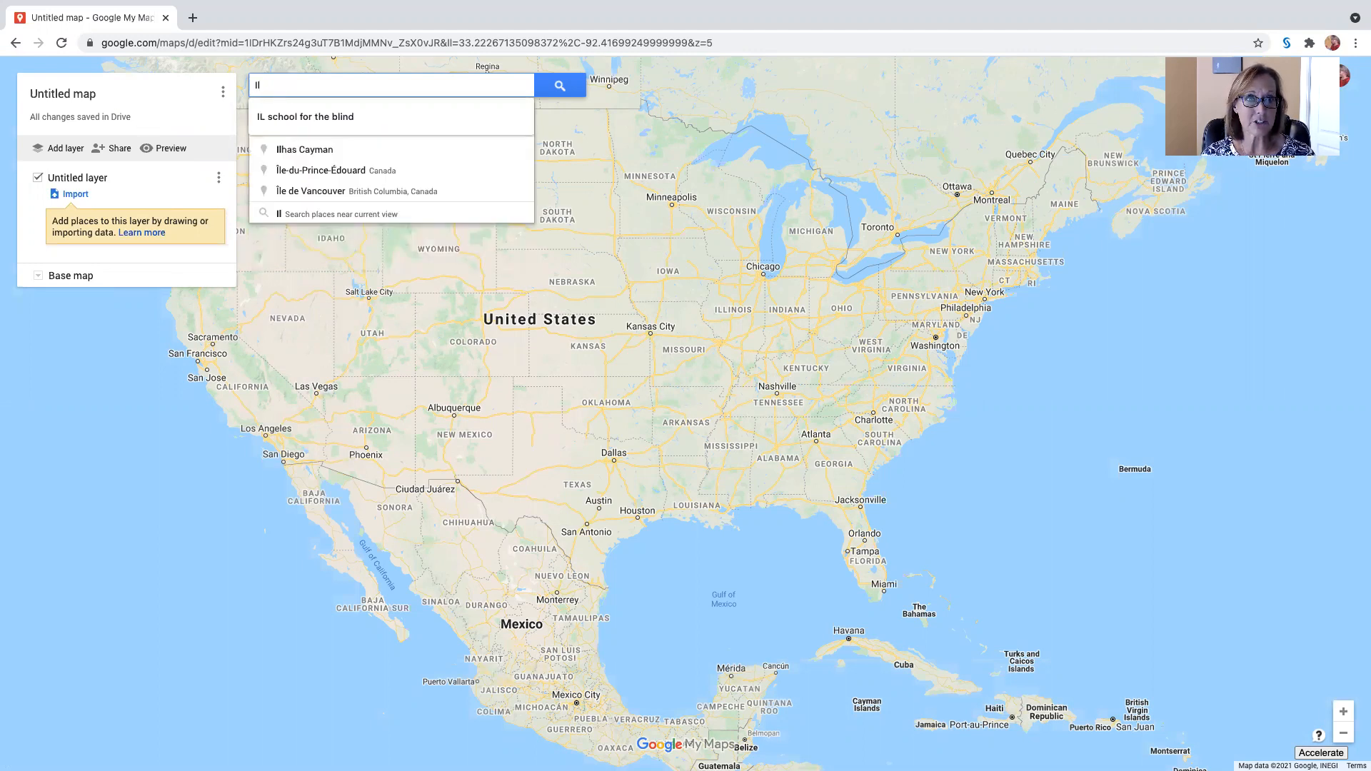
type("l school ")
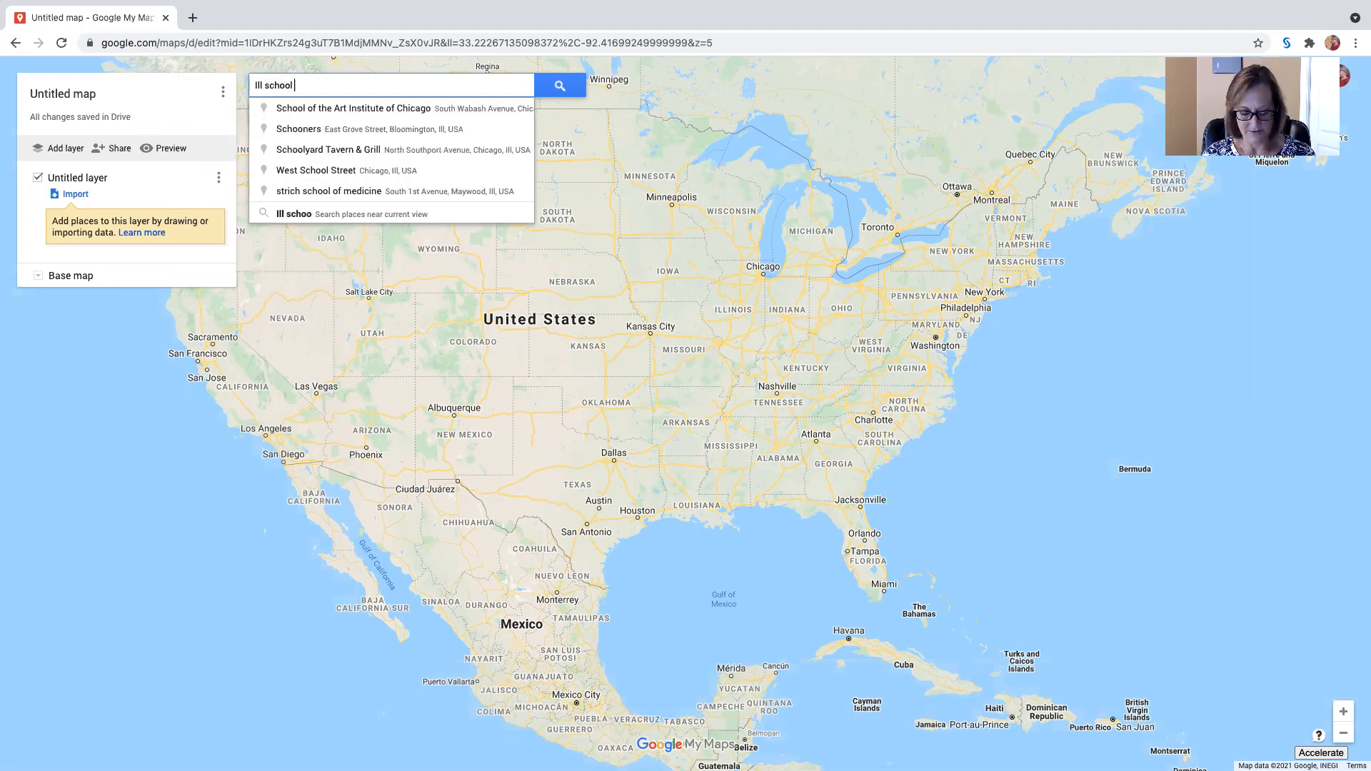
type("for the visu")
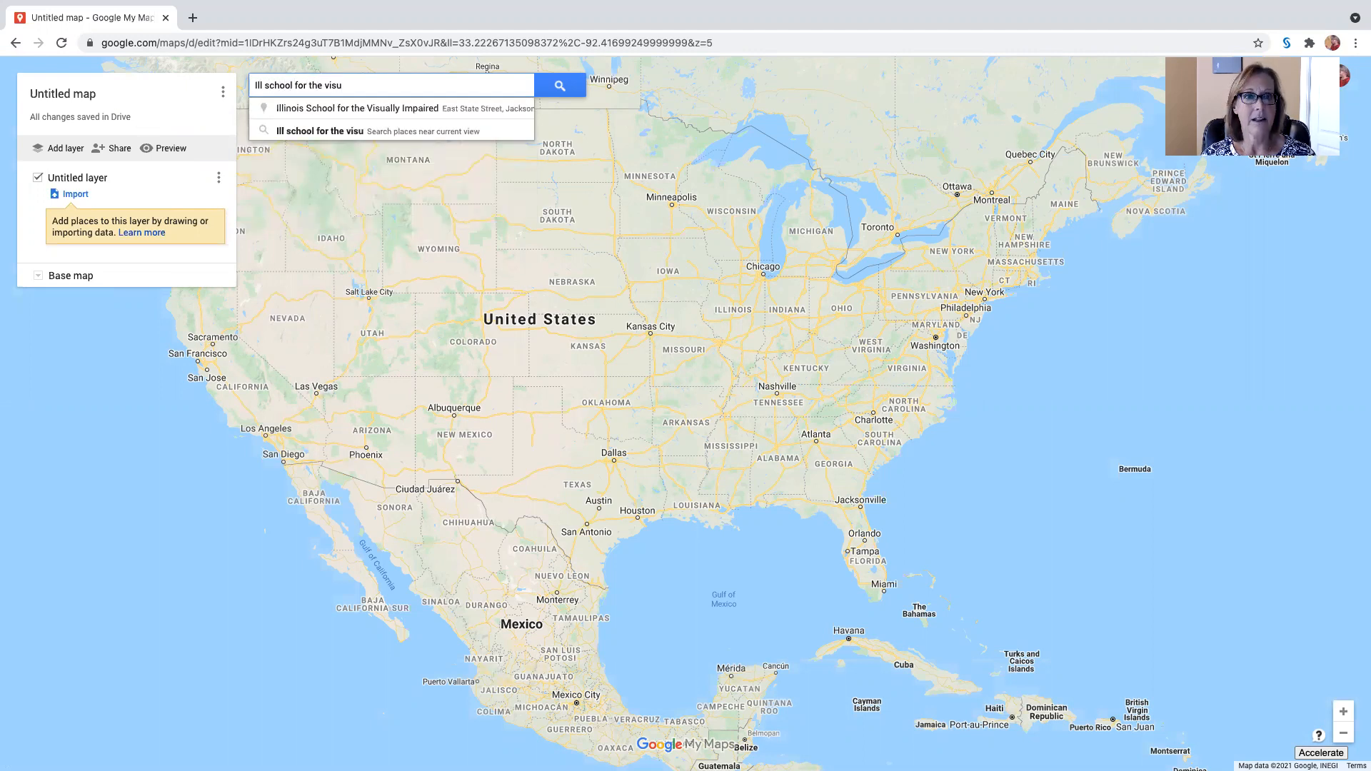
left_click(309, 108)
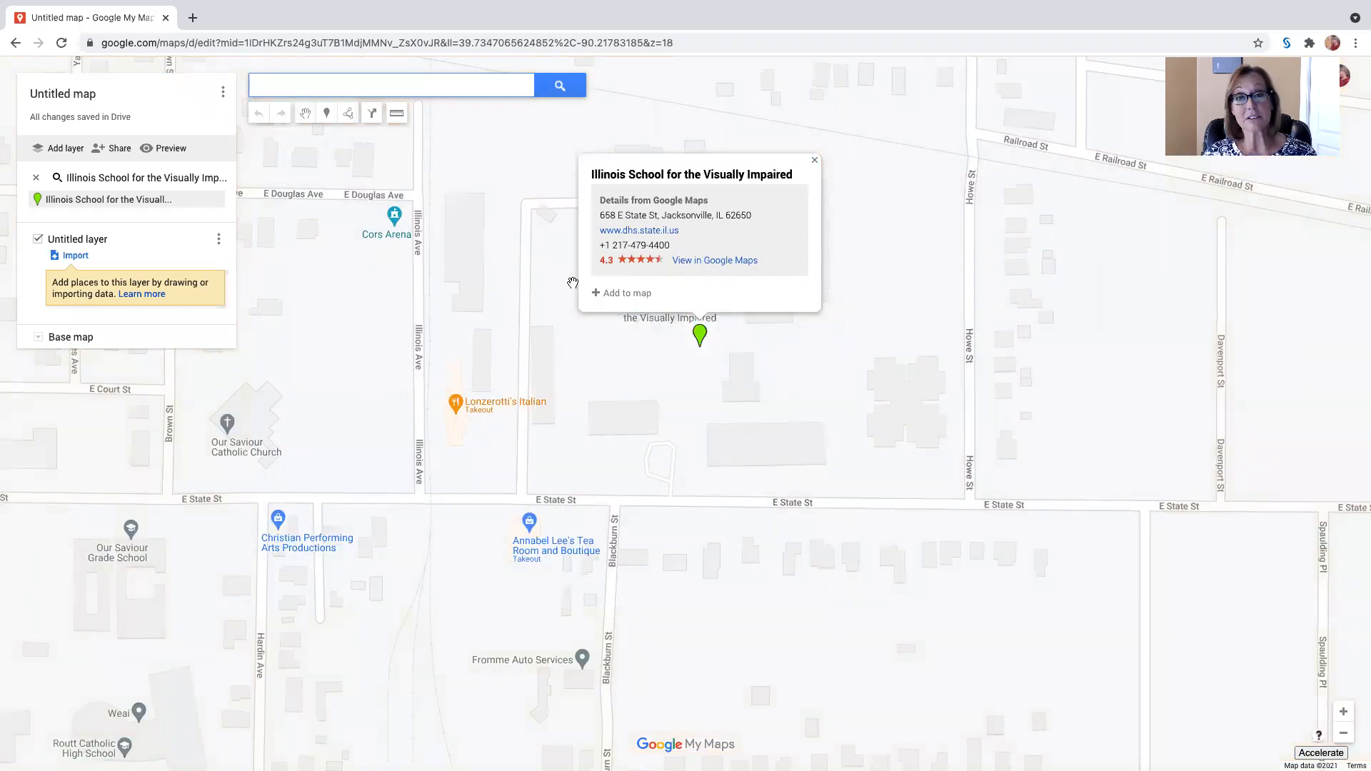
left_click(814, 159)
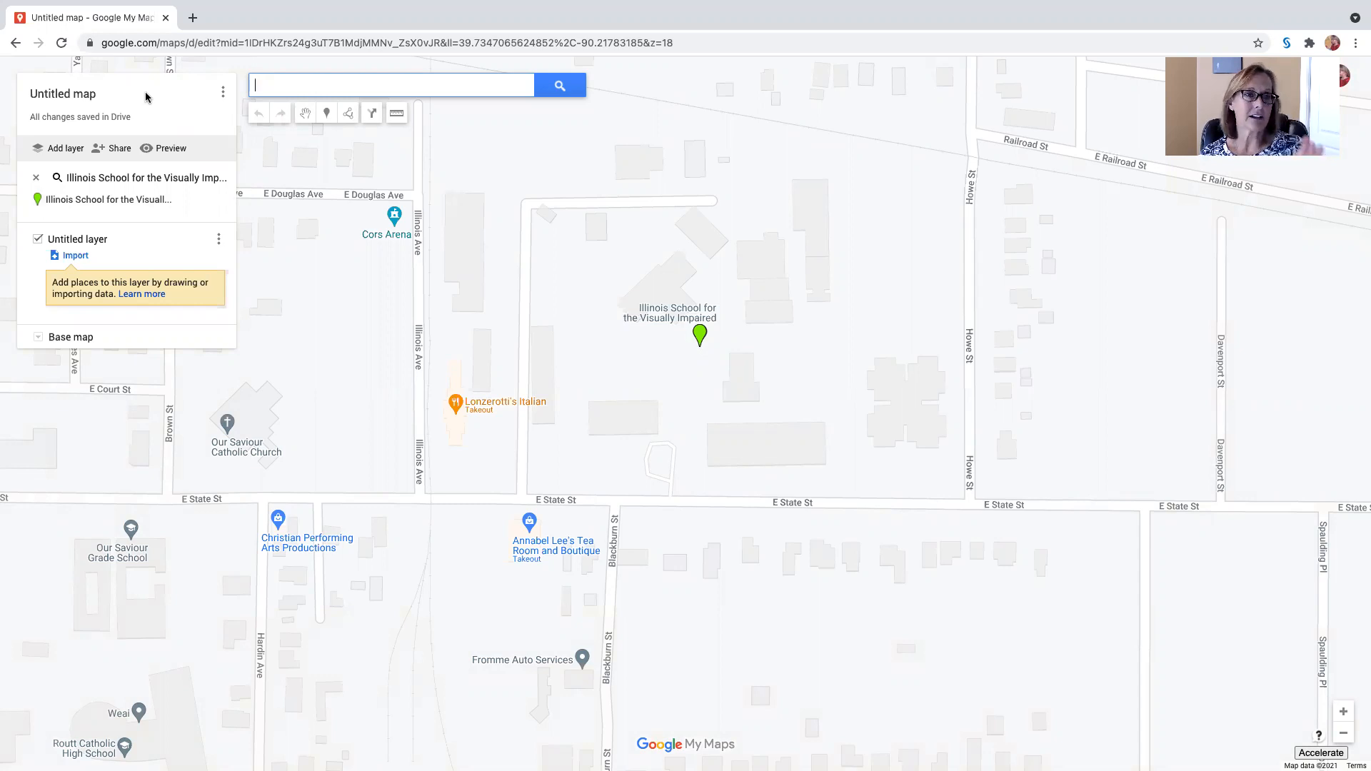
Step: Title the map "Illinois School for the Visually Impaired" and save the title
left_click(87, 96)
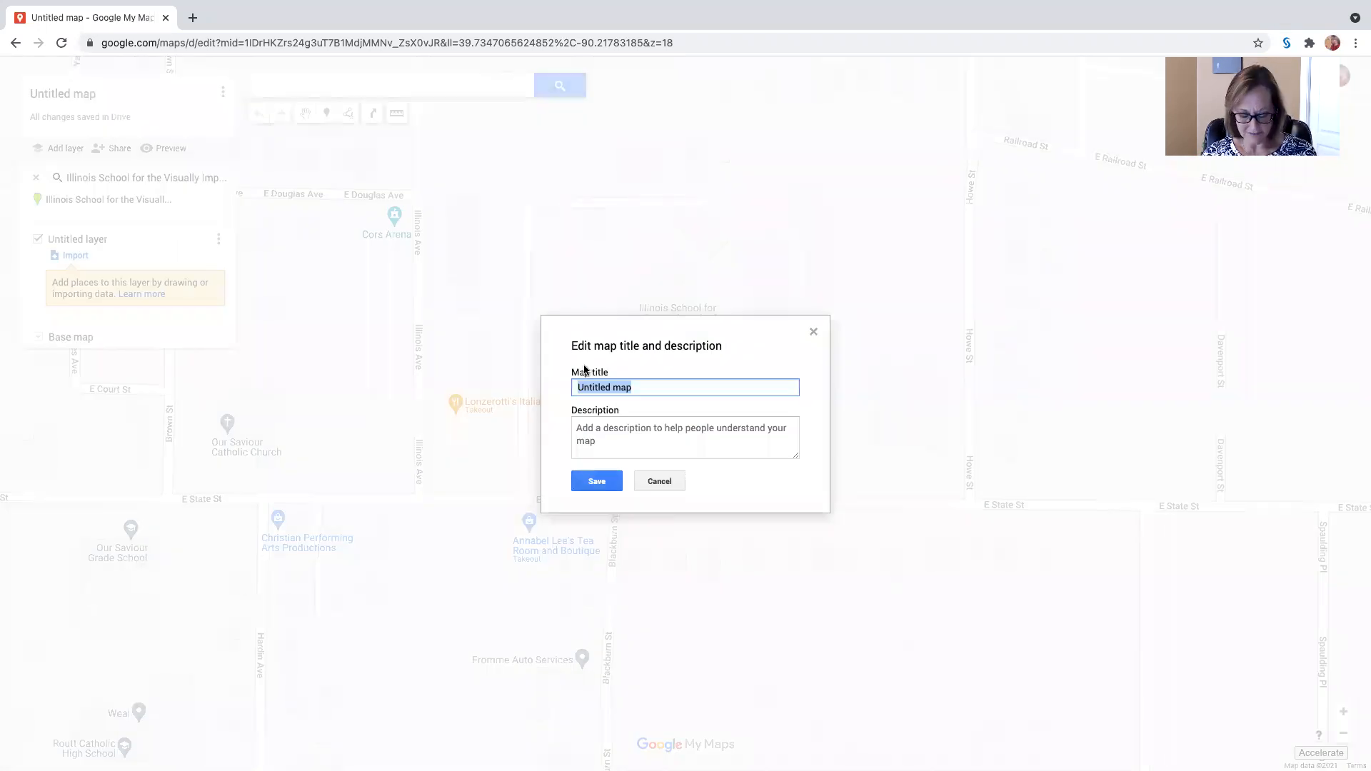
type("Illin")
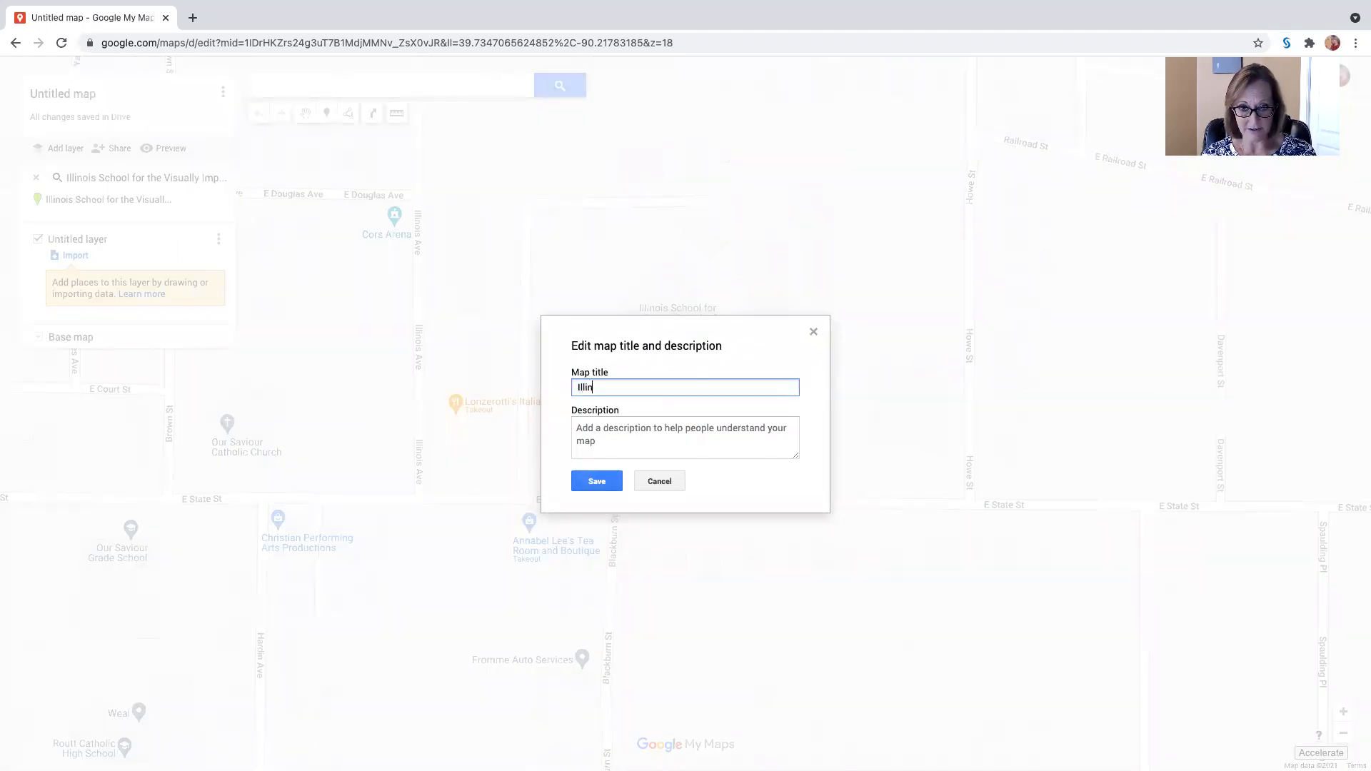
type("ois Schoo")
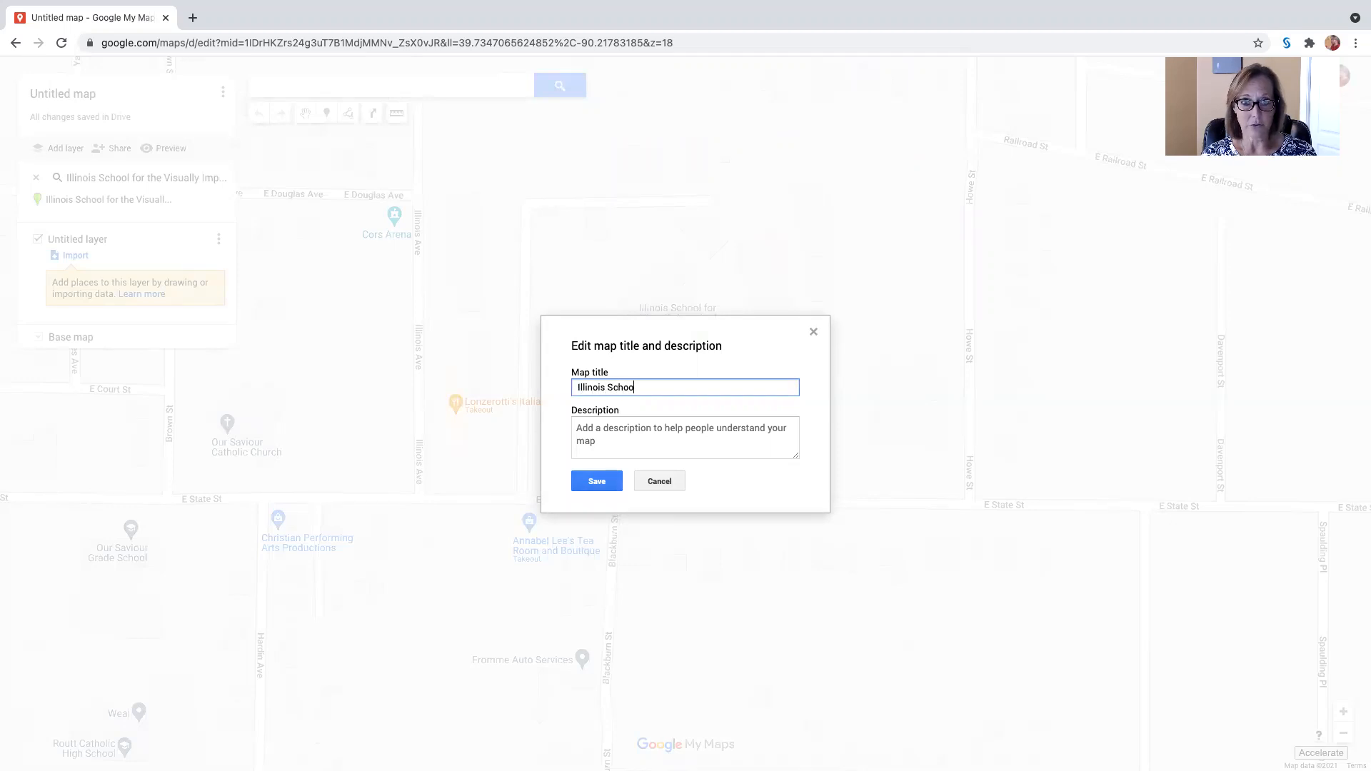
type("l for the Visually Impaired")
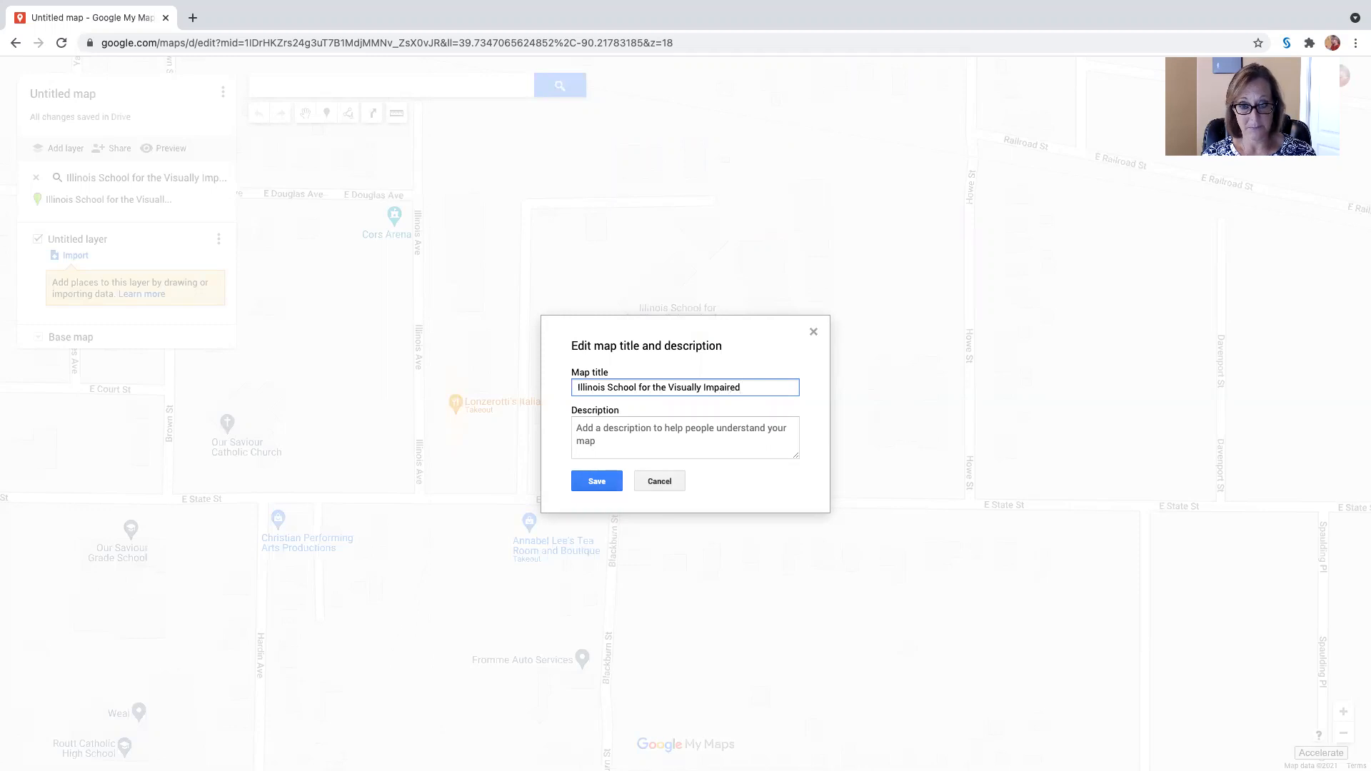
key("Return")
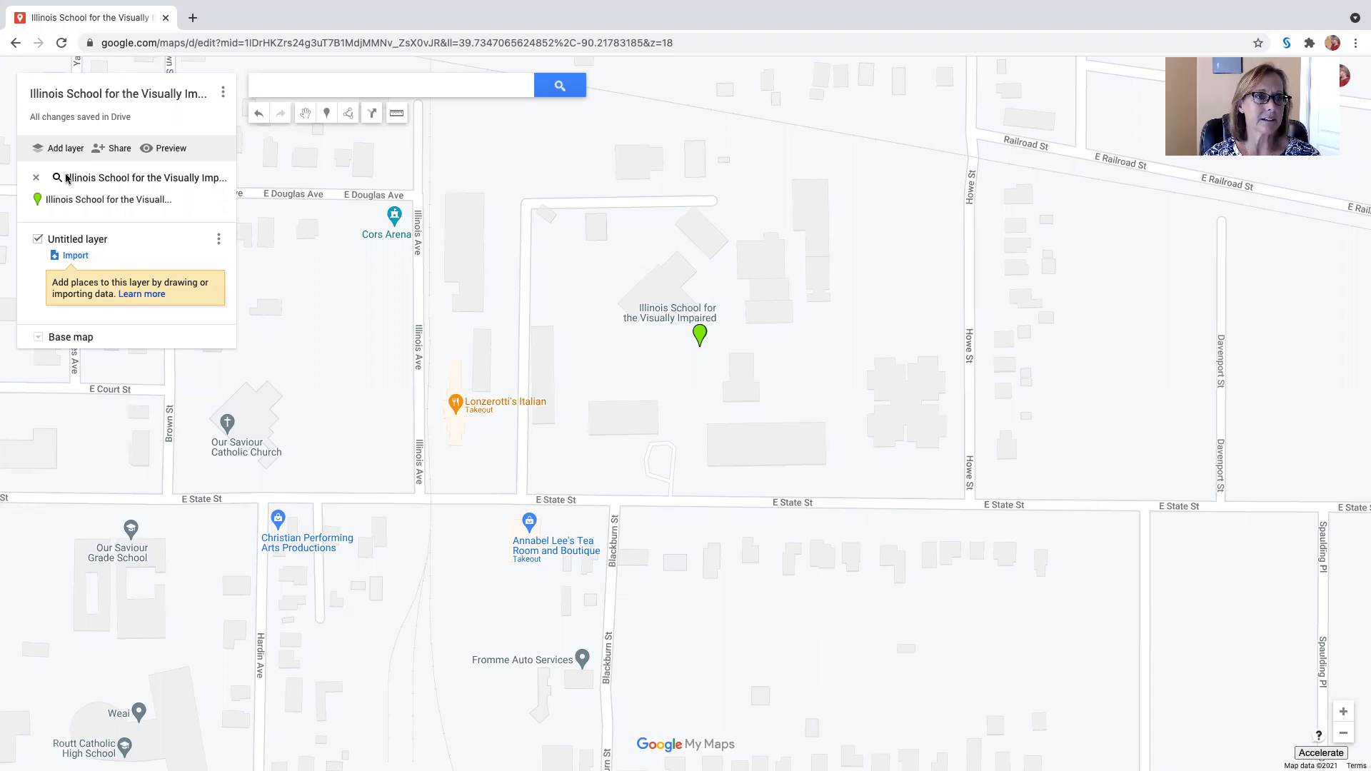
Step: Rename the untitled layer as "Intersections"
left_click(61, 241)
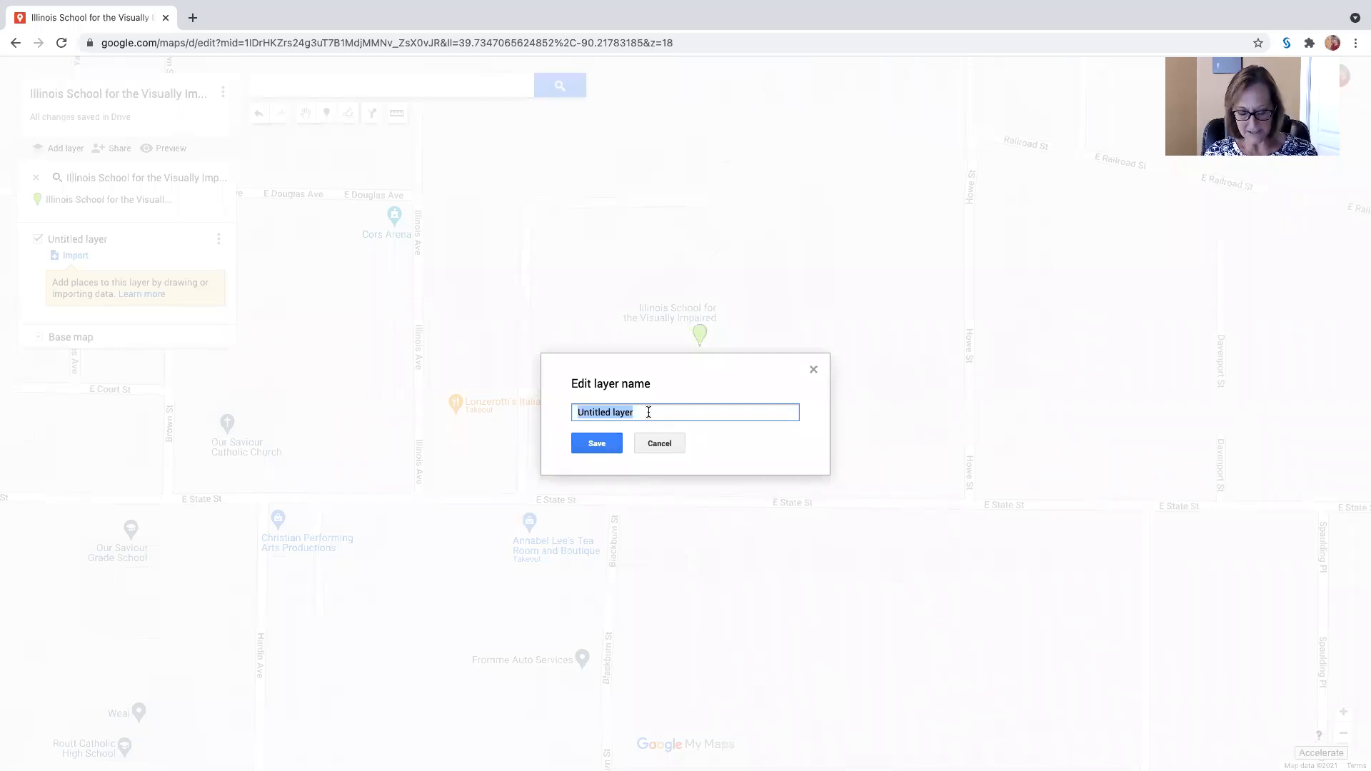
type("Inter")
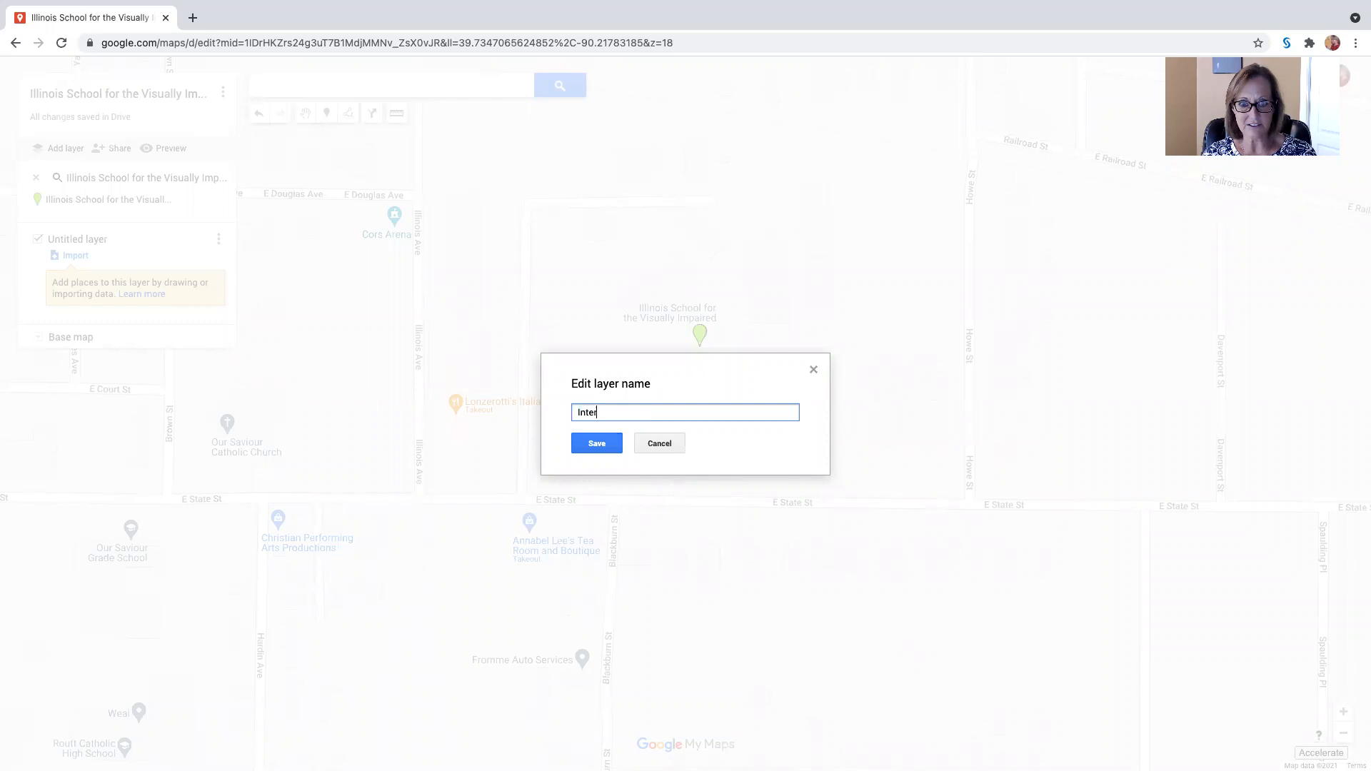
type("sections")
left_click(592, 443)
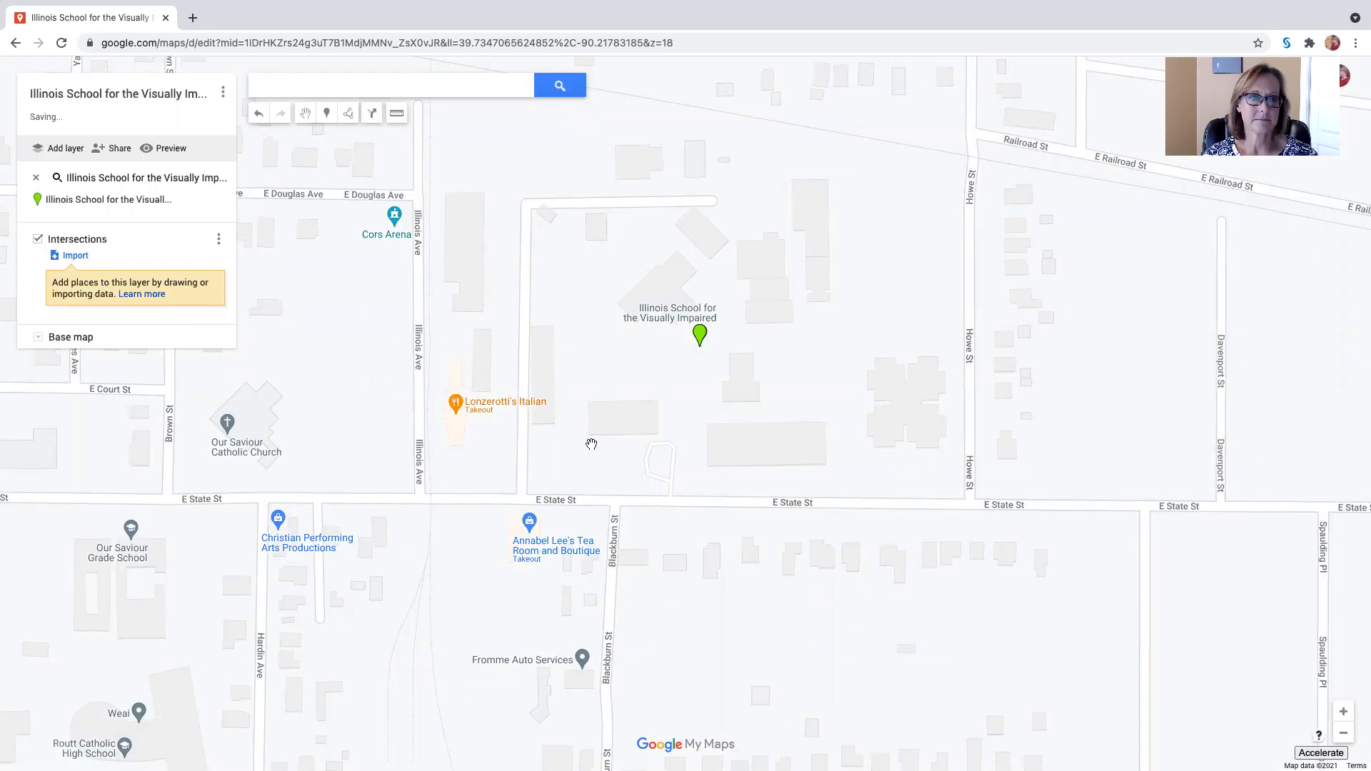
Step: Add a second layer to the map and name it "Buildings"
left_click(65, 149)
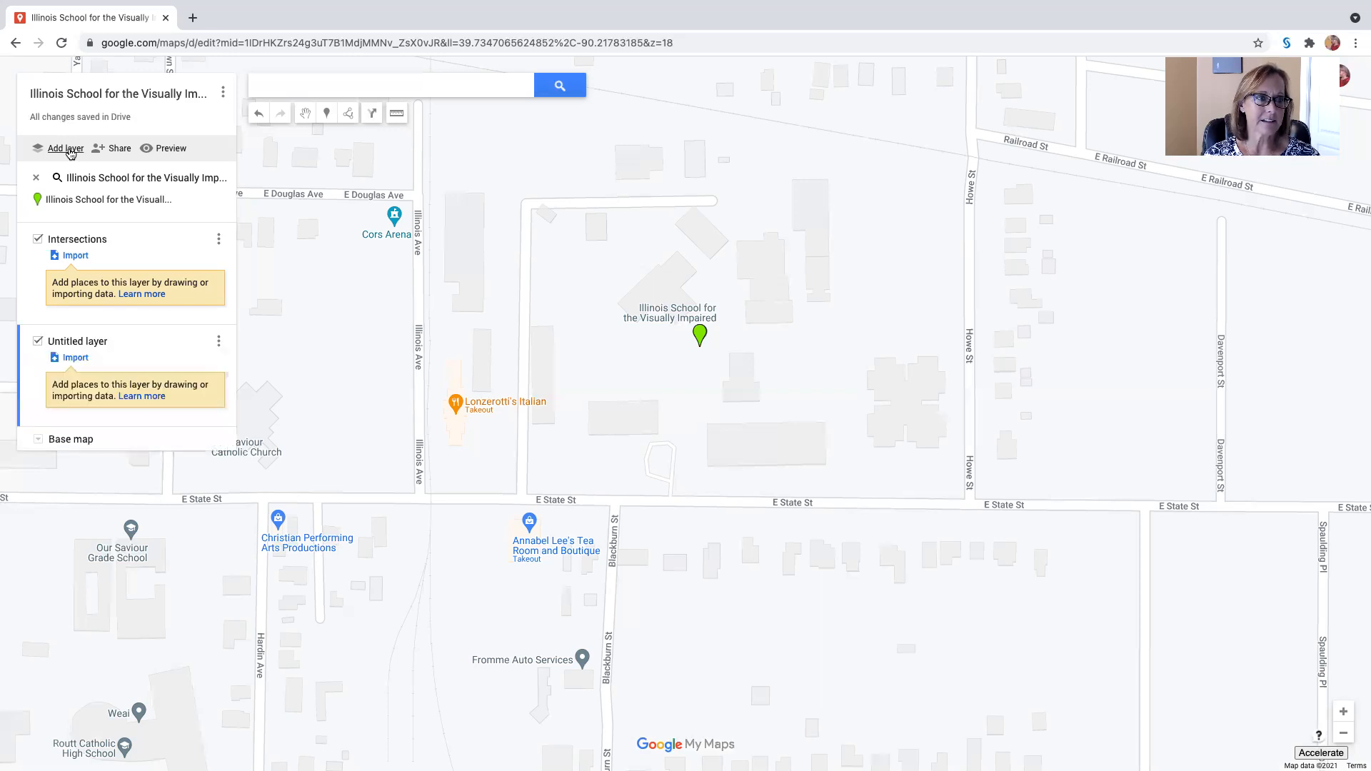
left_click(76, 343)
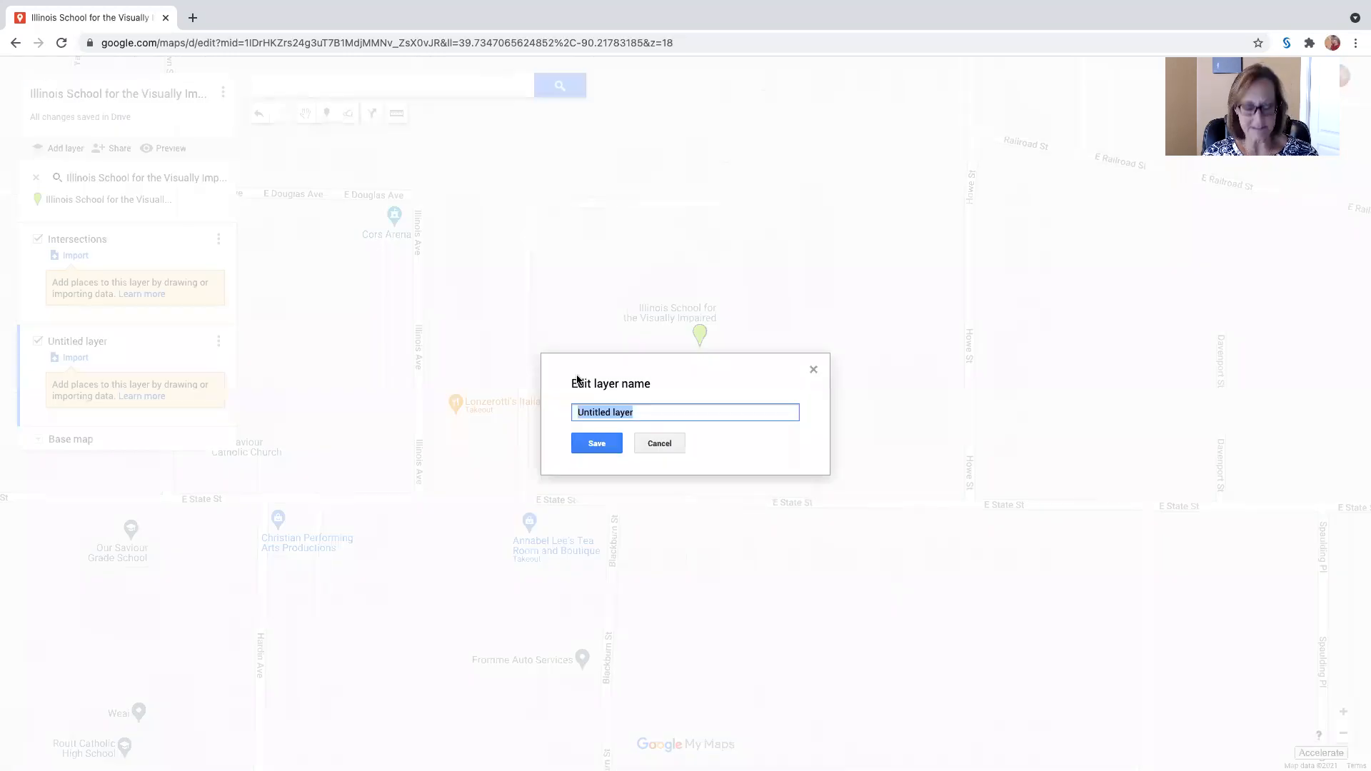
type("Buildings")
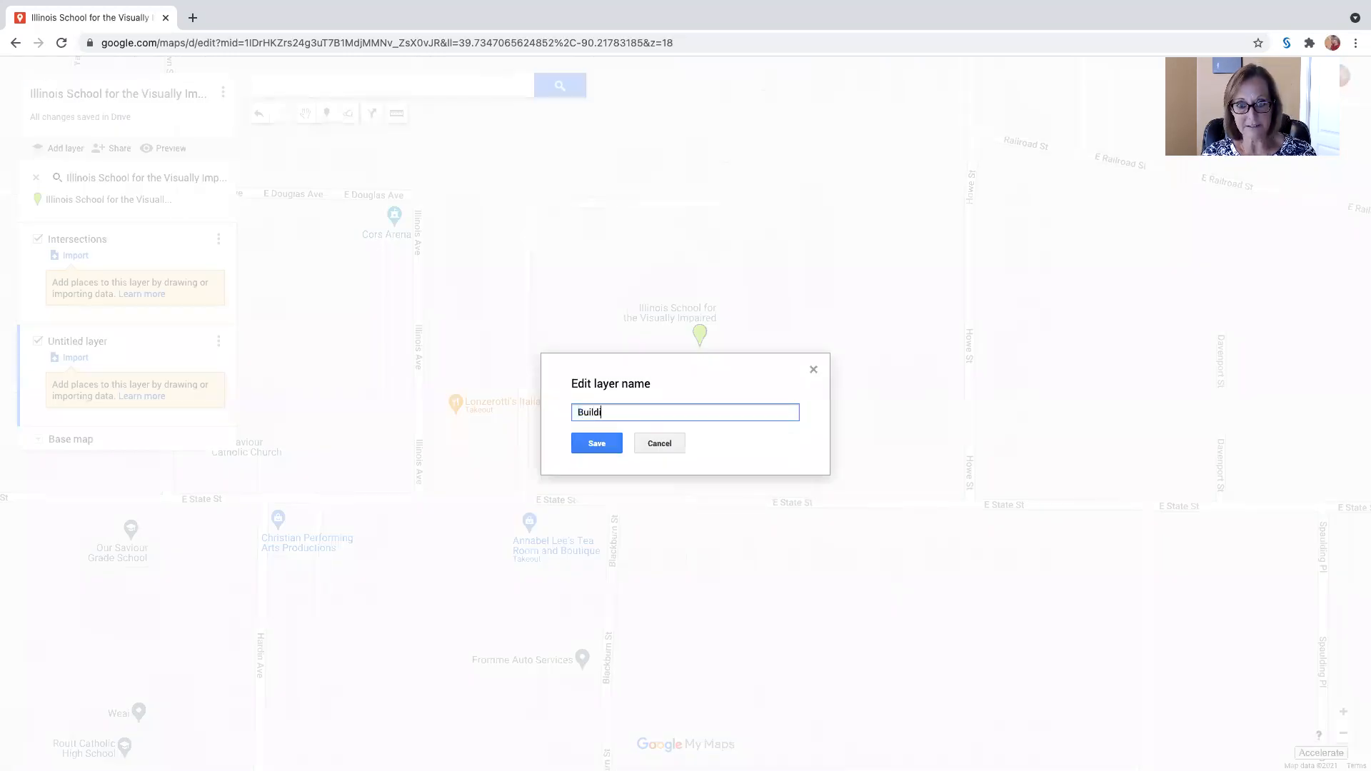
left_click(597, 443)
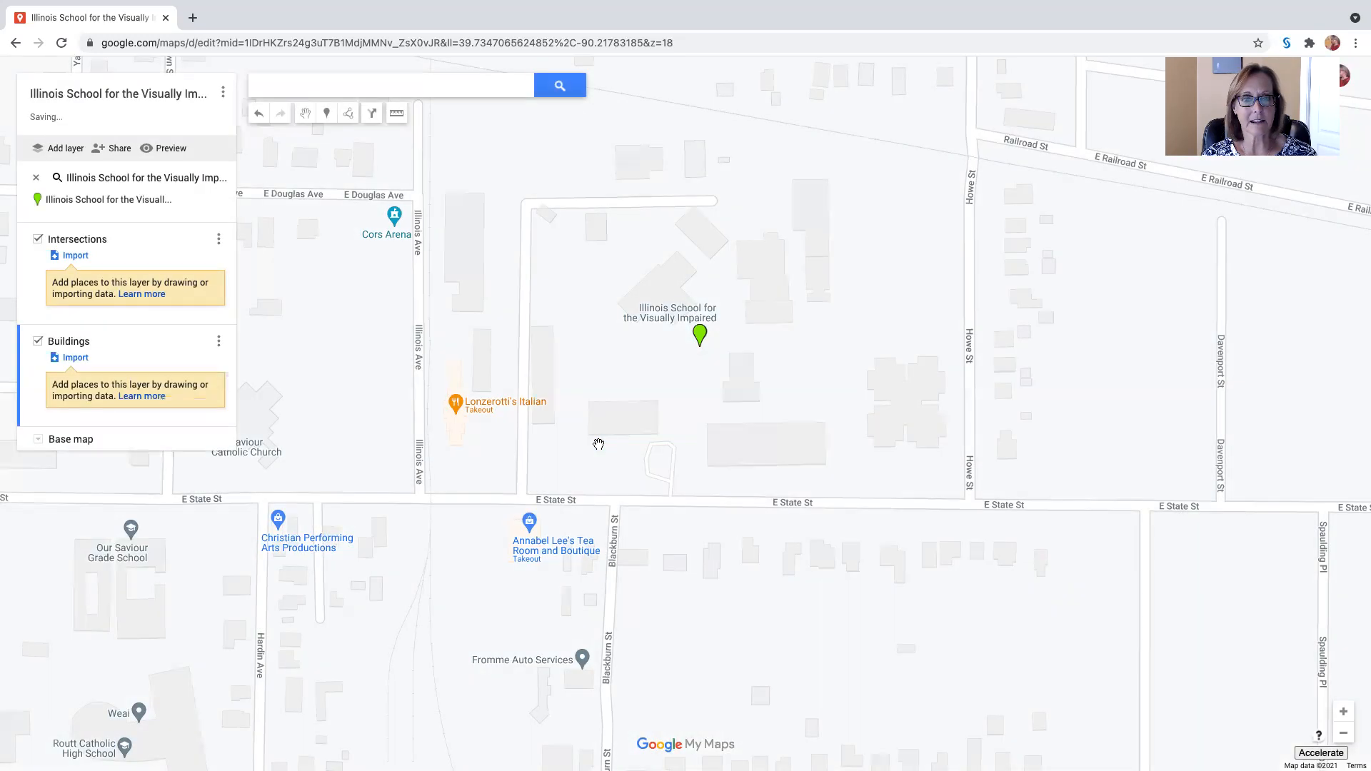
Step: Add a third layer to the map and name it "POIs"
left_click(67, 148)
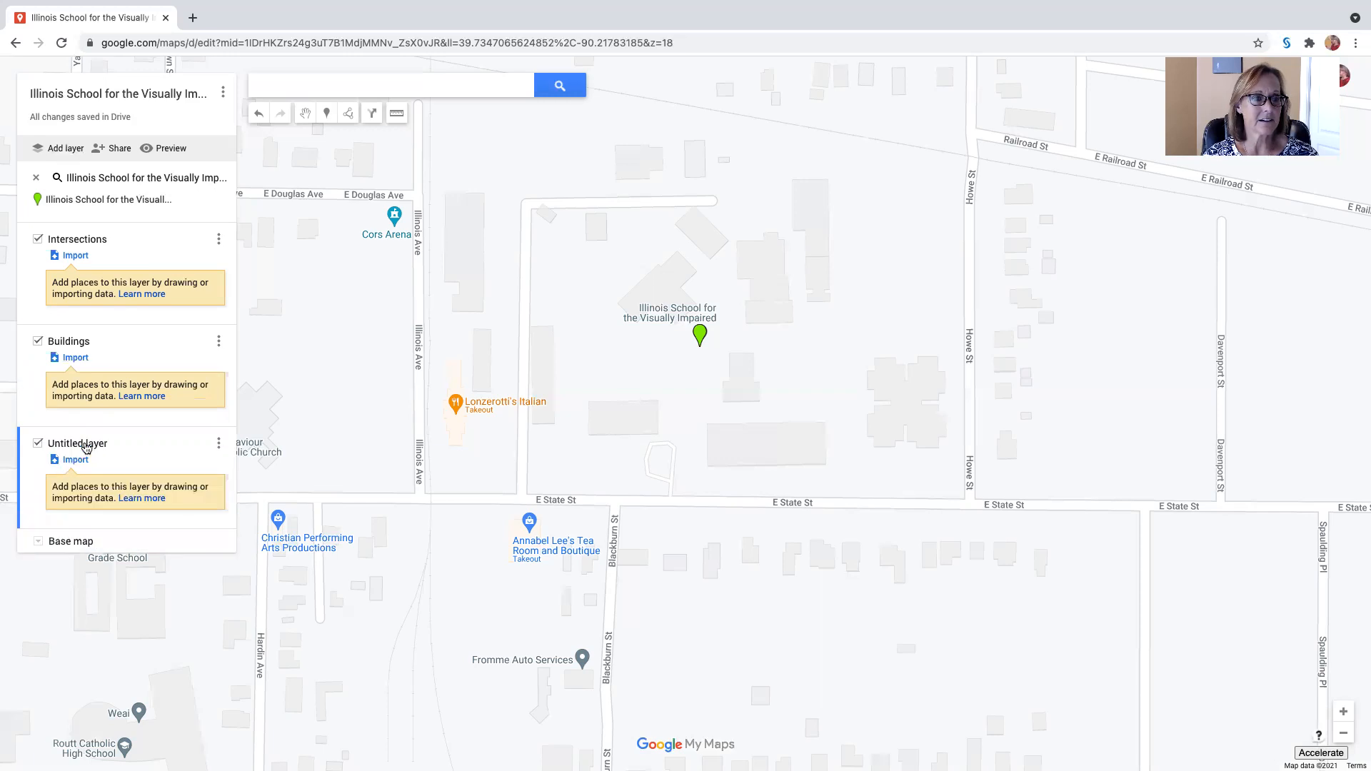
left_click(84, 444)
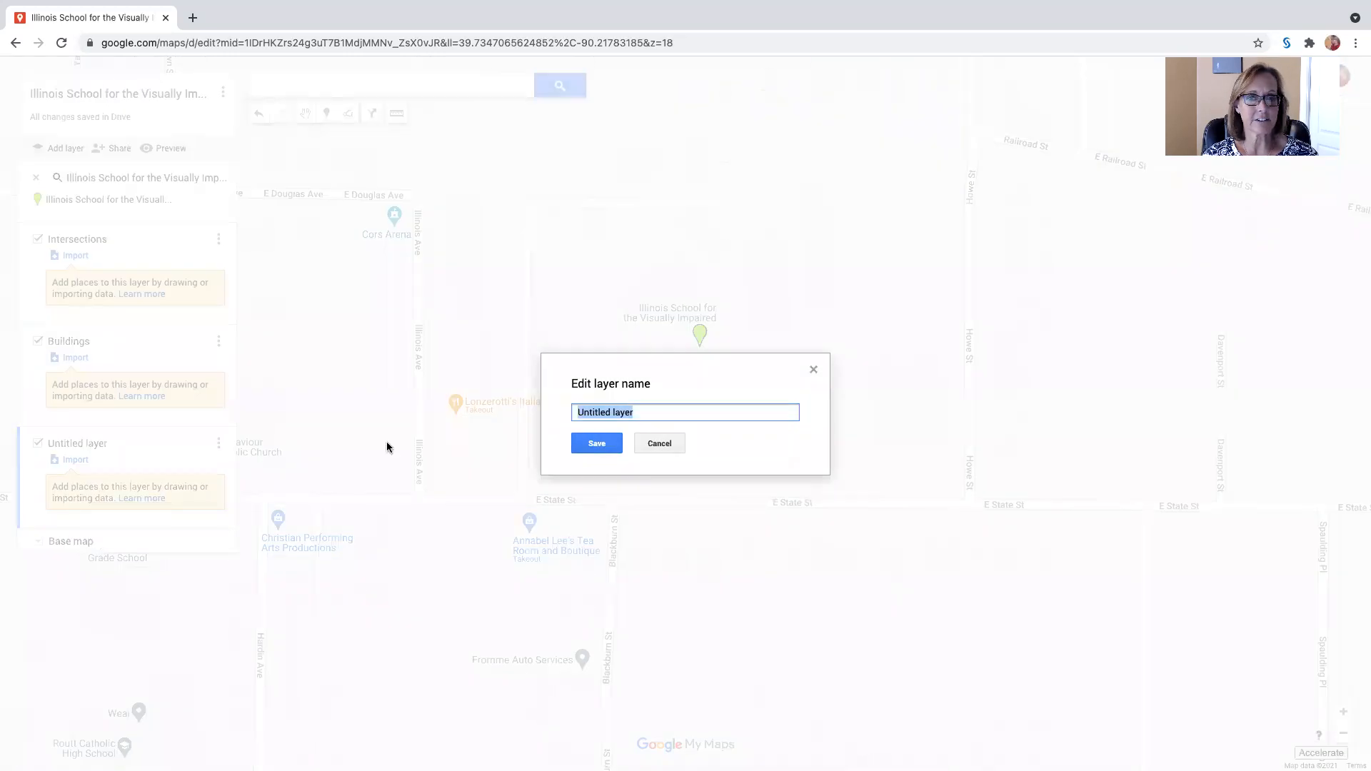
type("POIs")
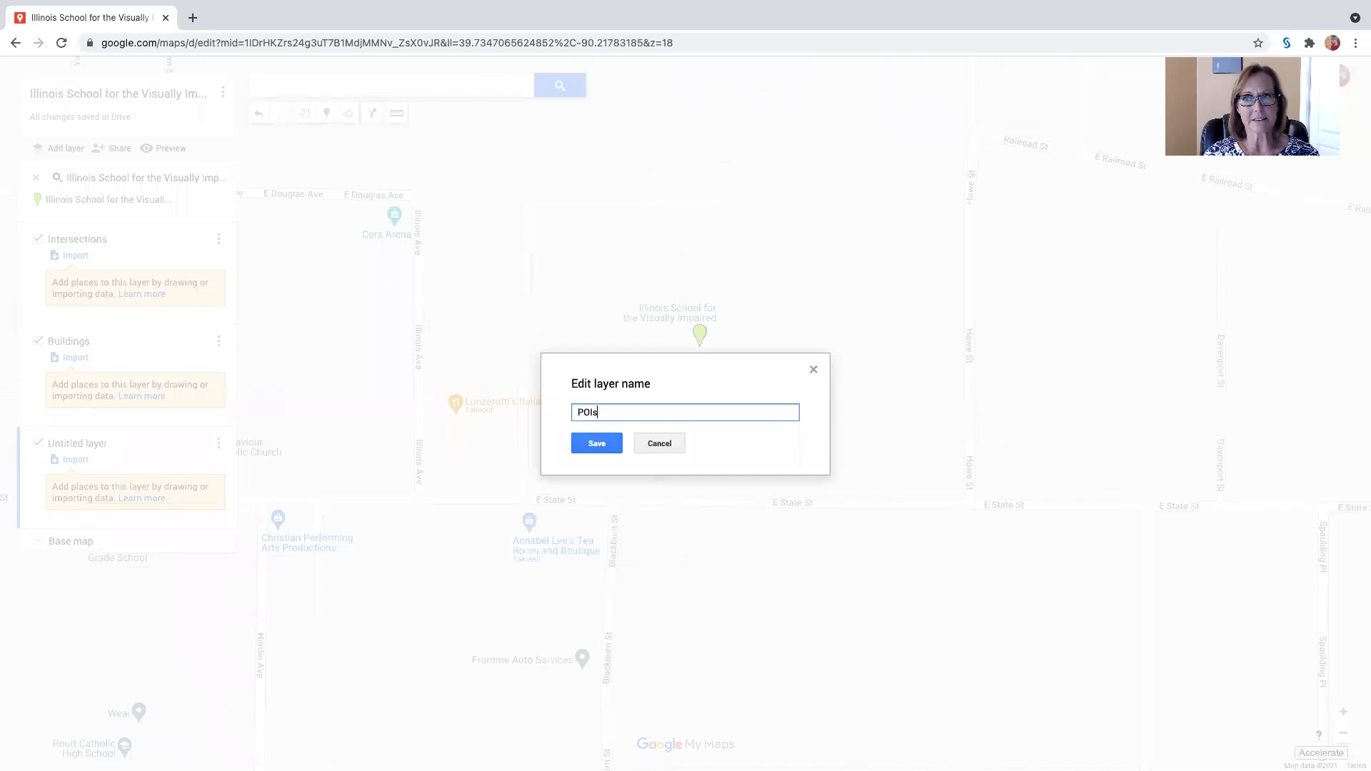
left_click(604, 447)
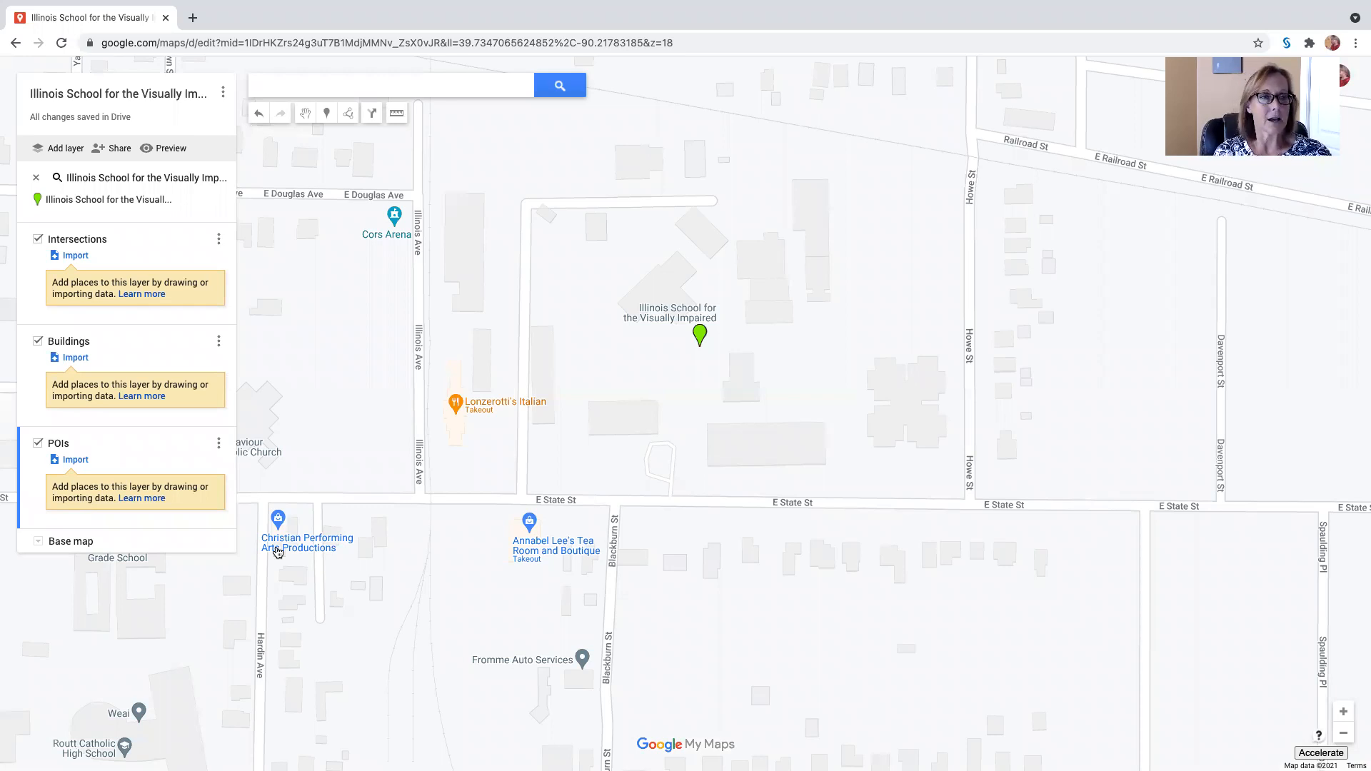
Step: Make Intersections the active layer and place a marker where the road west of the school meets E State St
left_click(35, 272)
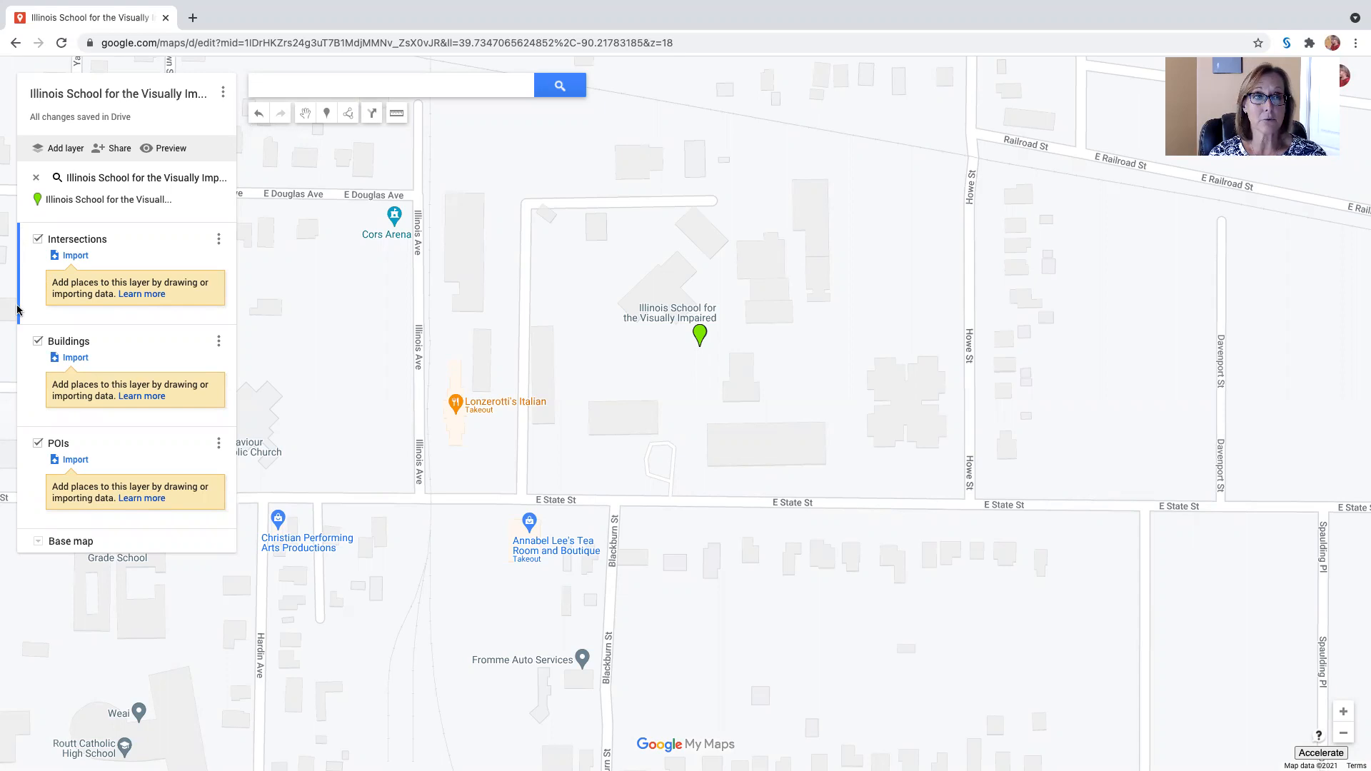
left_click(19, 332)
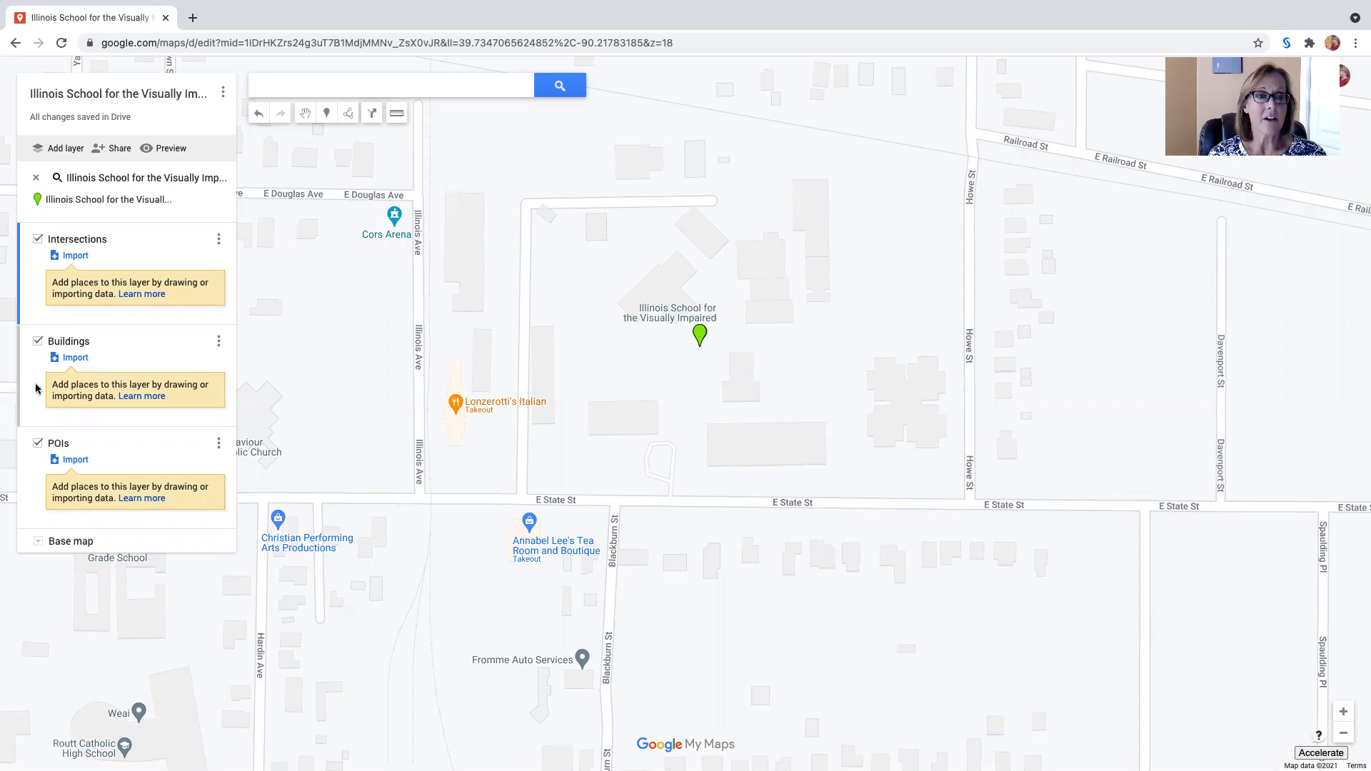
left_click(30, 308)
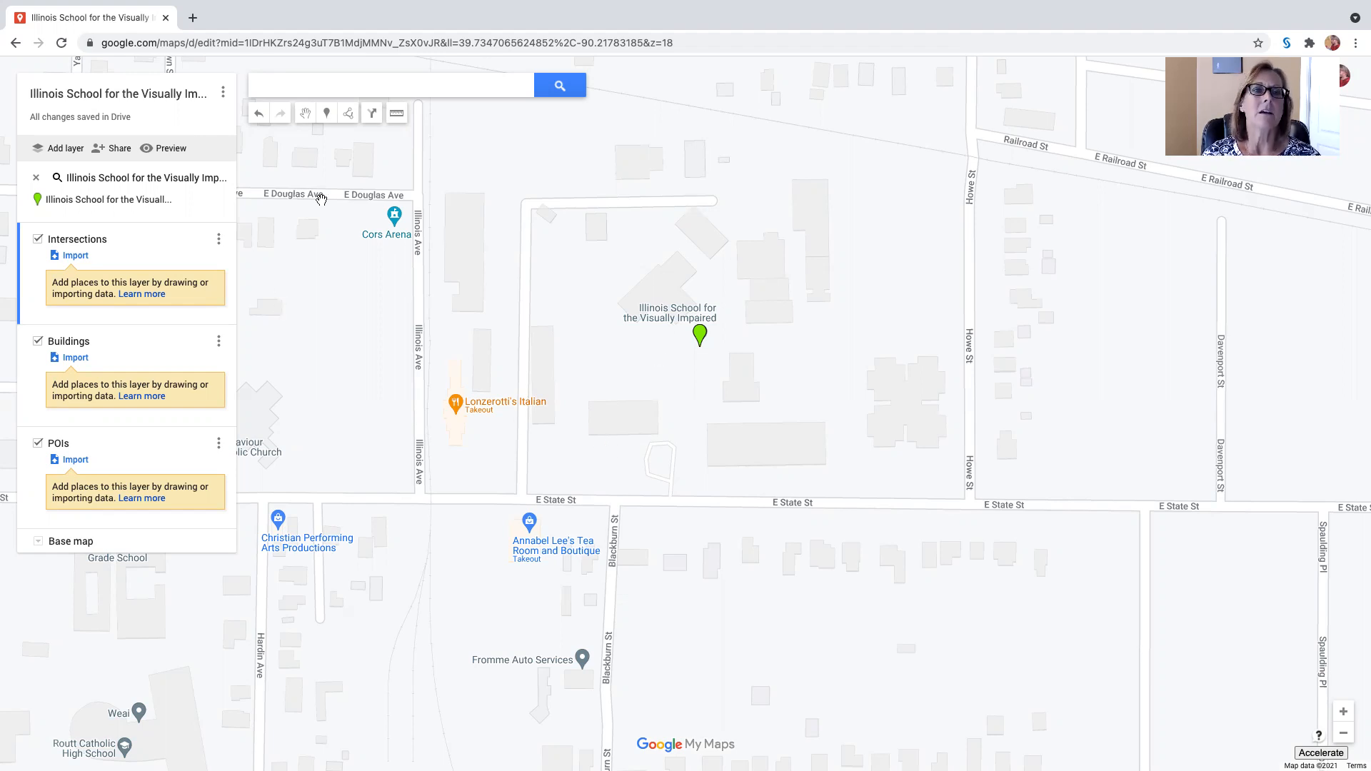
left_click(326, 114)
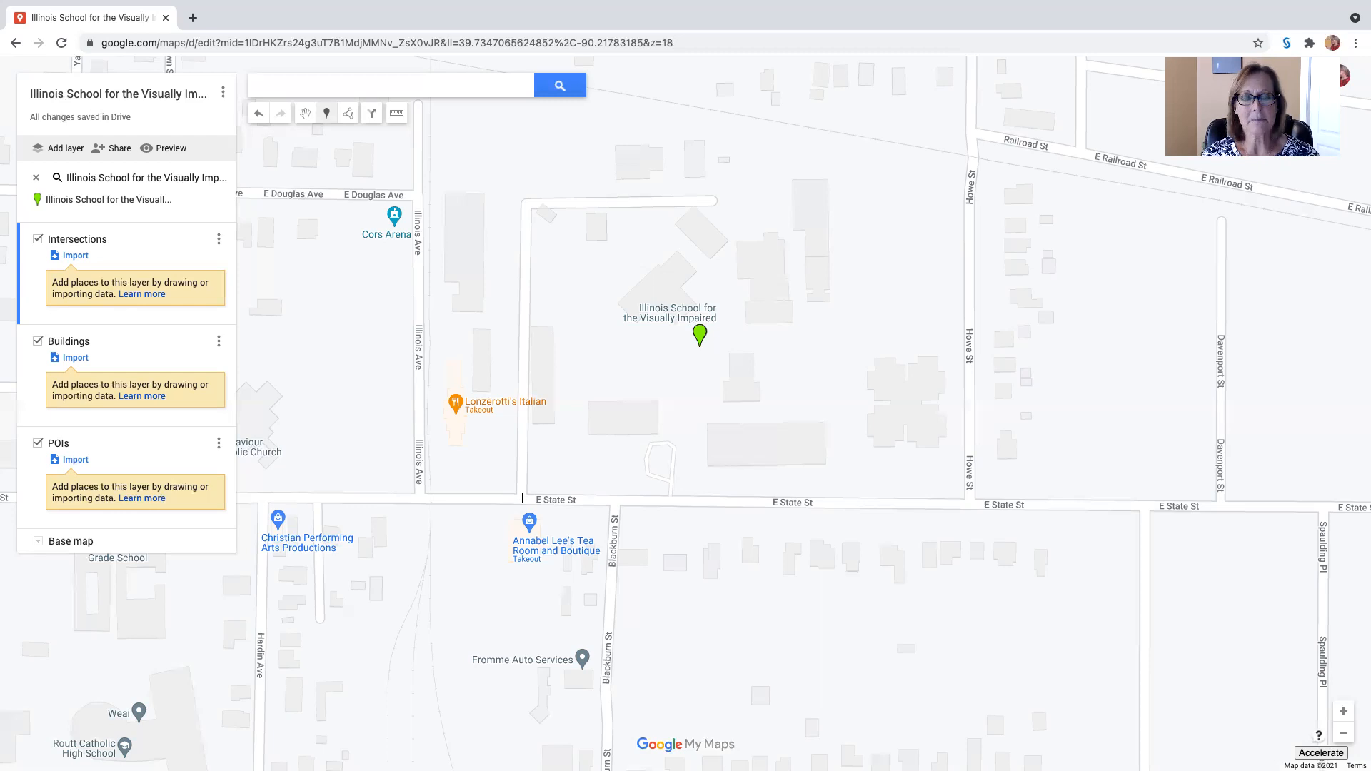
left_click(522, 497)
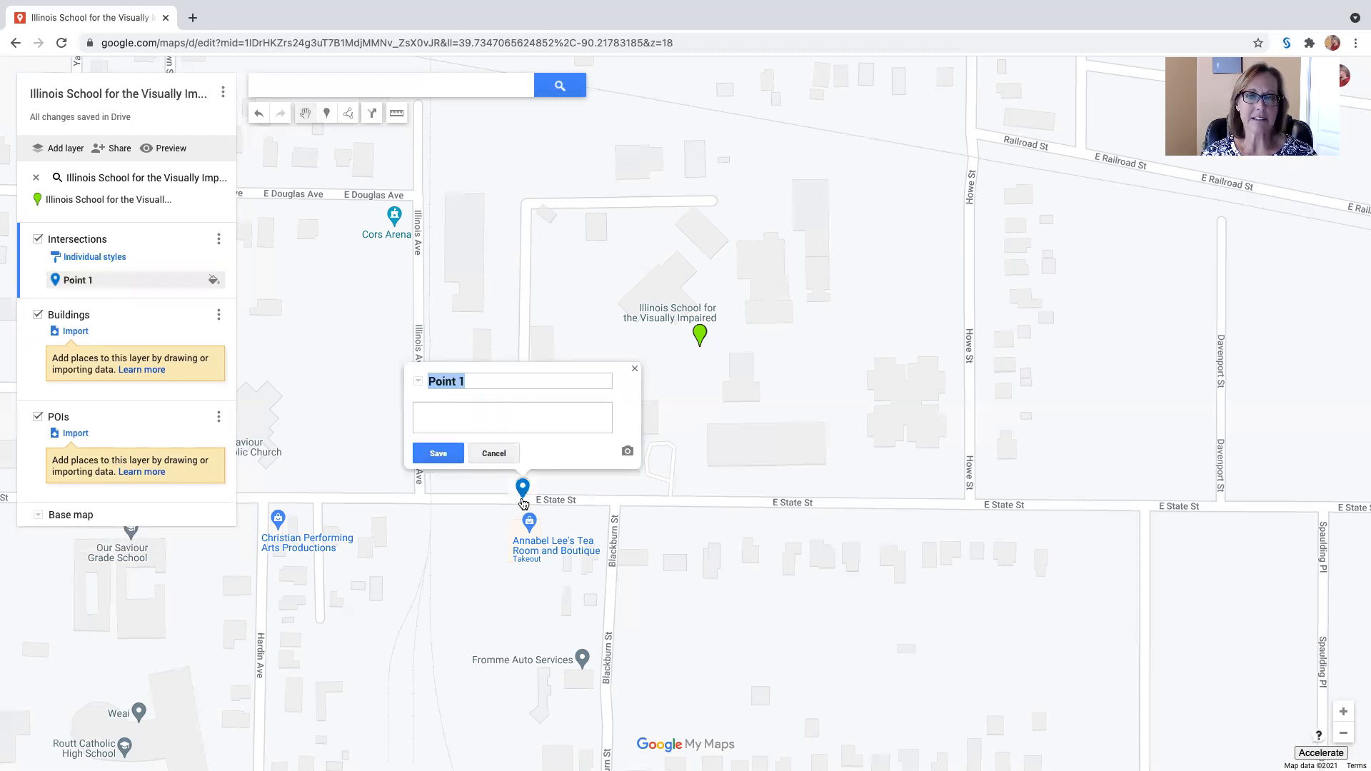
Step: Name the campus driveway marker "East State Street and Campus Driveway, intersection" and save it
left_click(480, 379)
left_click_drag(470, 378, 426, 373)
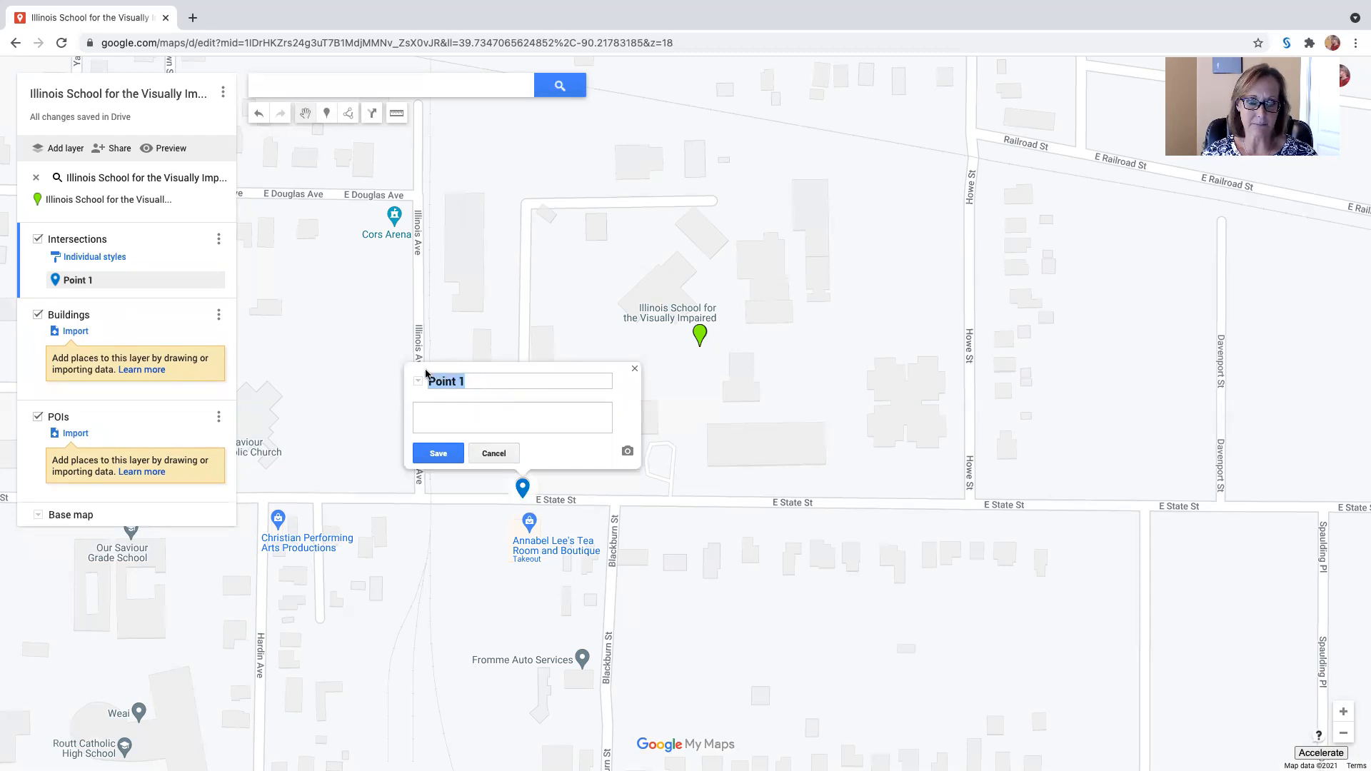
type("East")
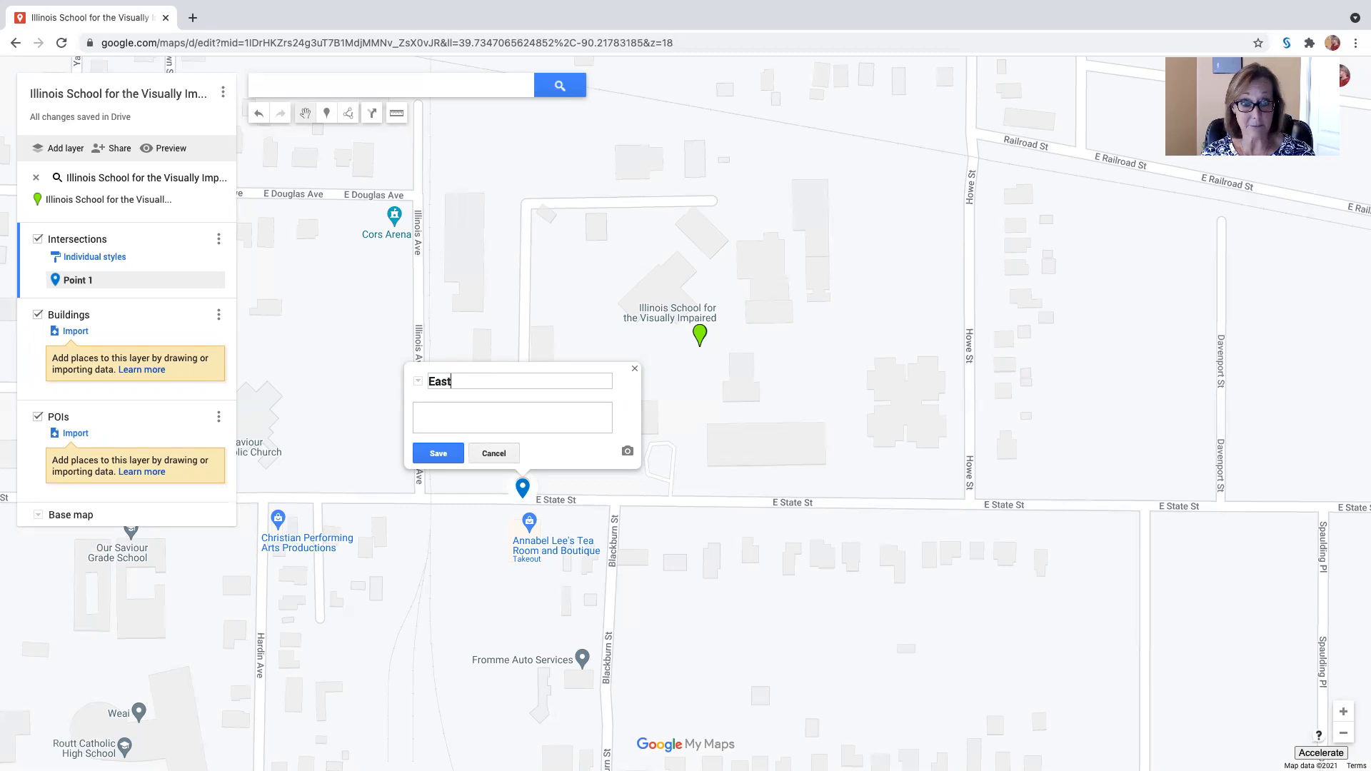
type(" State ")
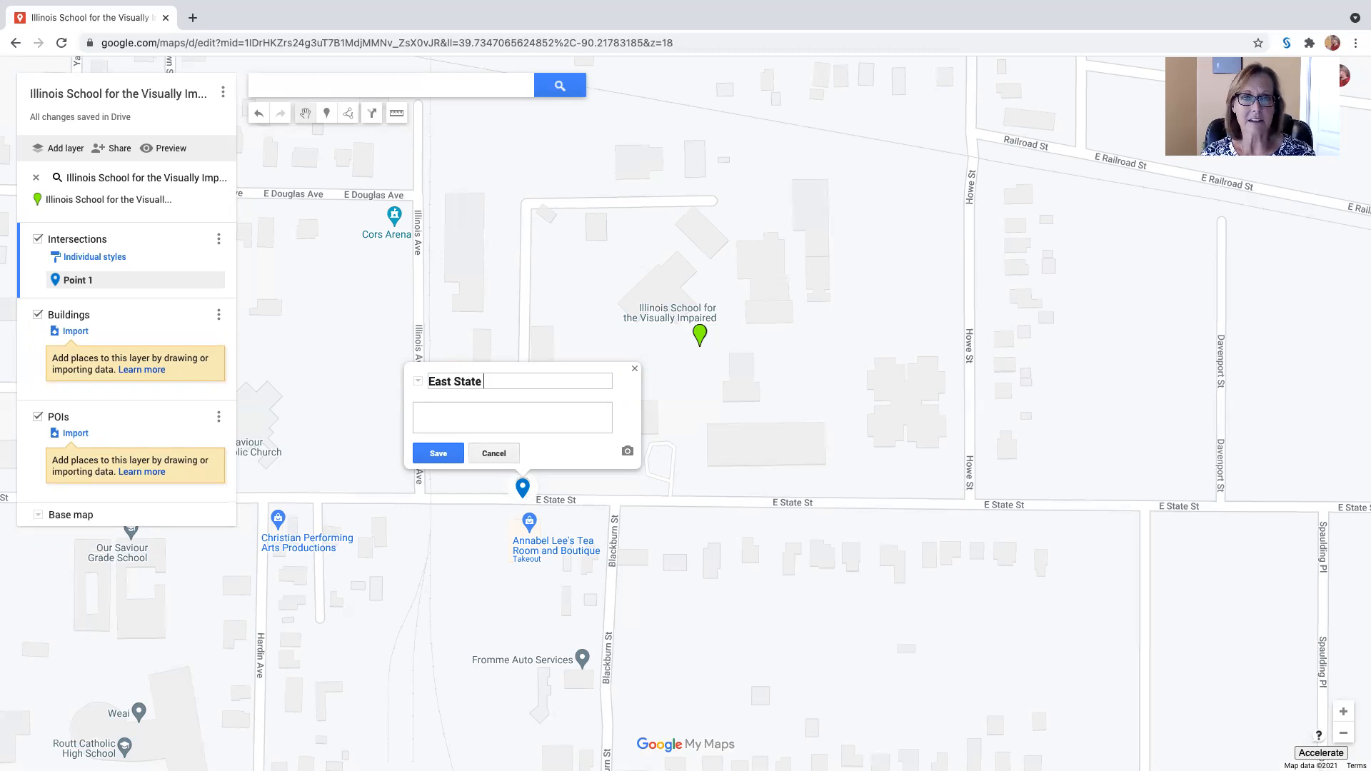
type("Street and ")
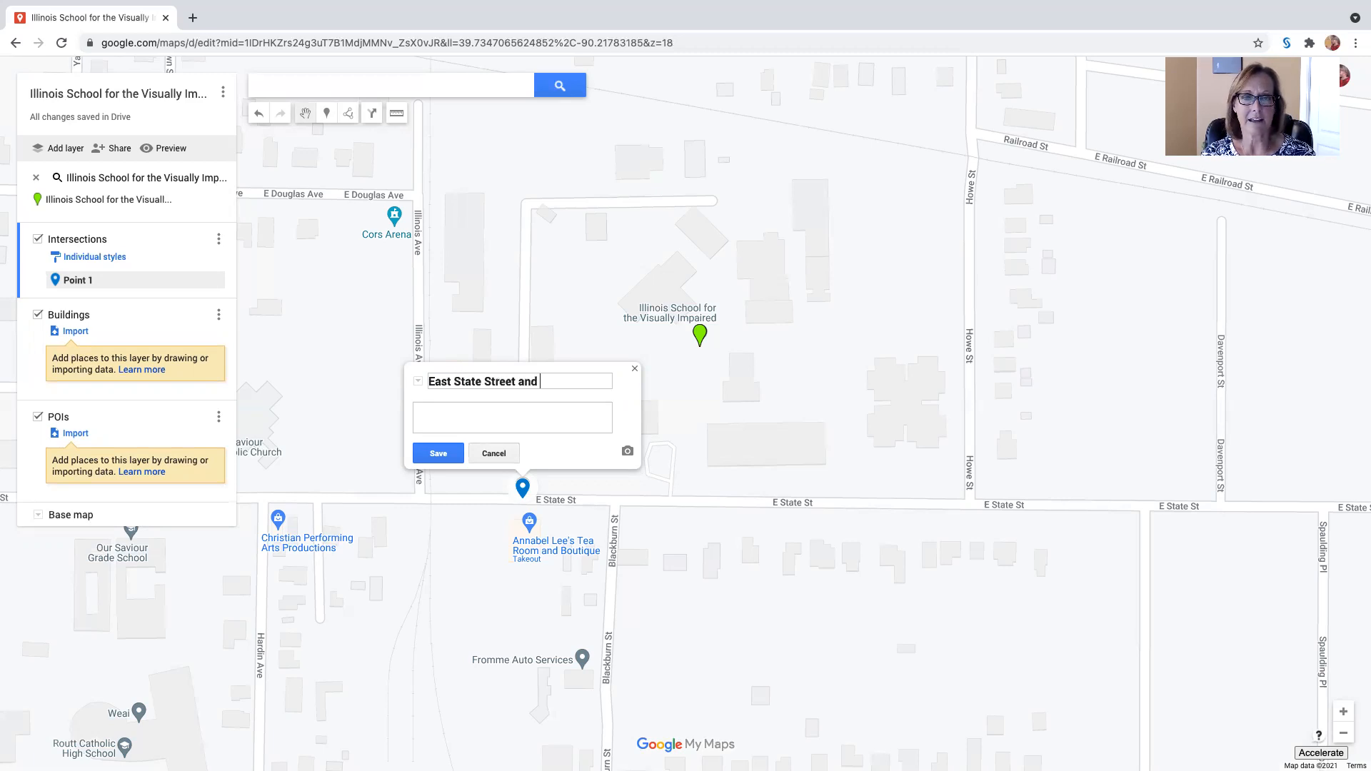
type("Campus")
type("Dr")
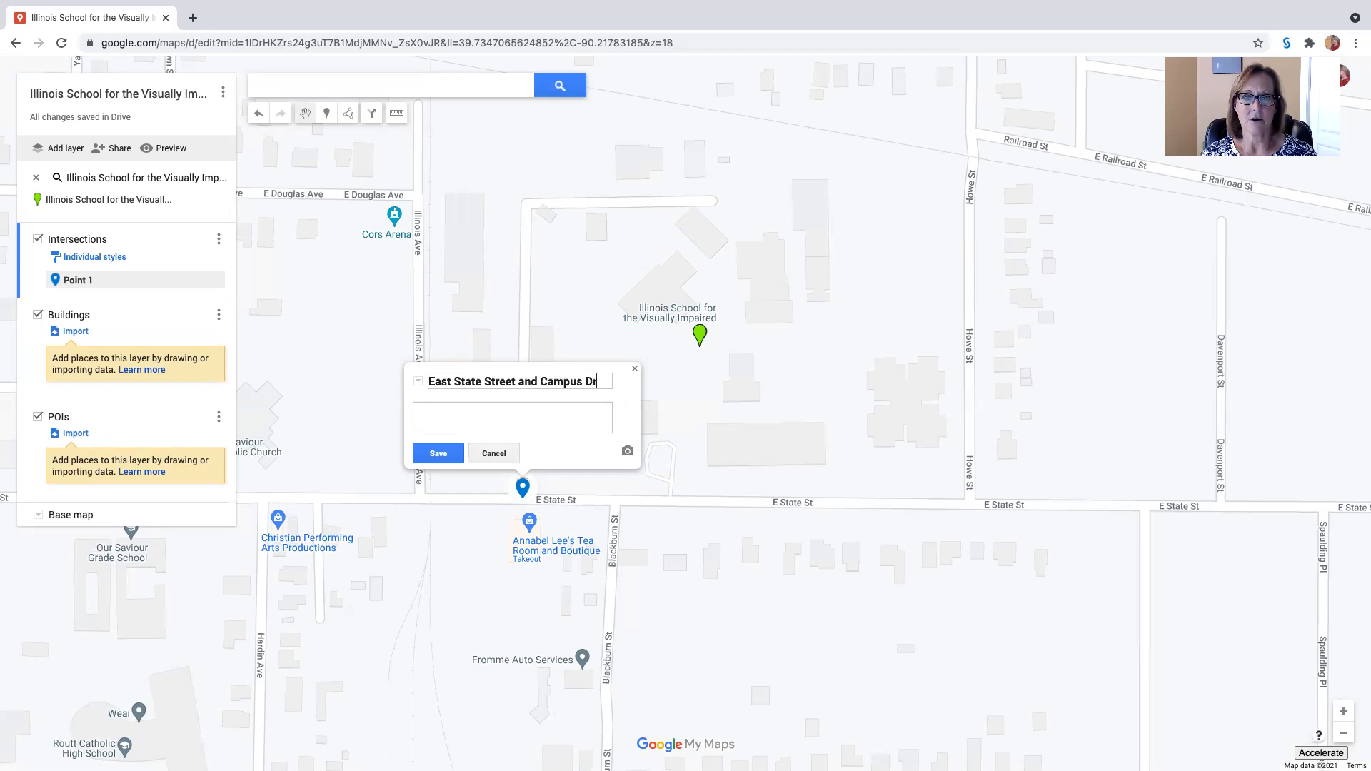
type("ivewa")
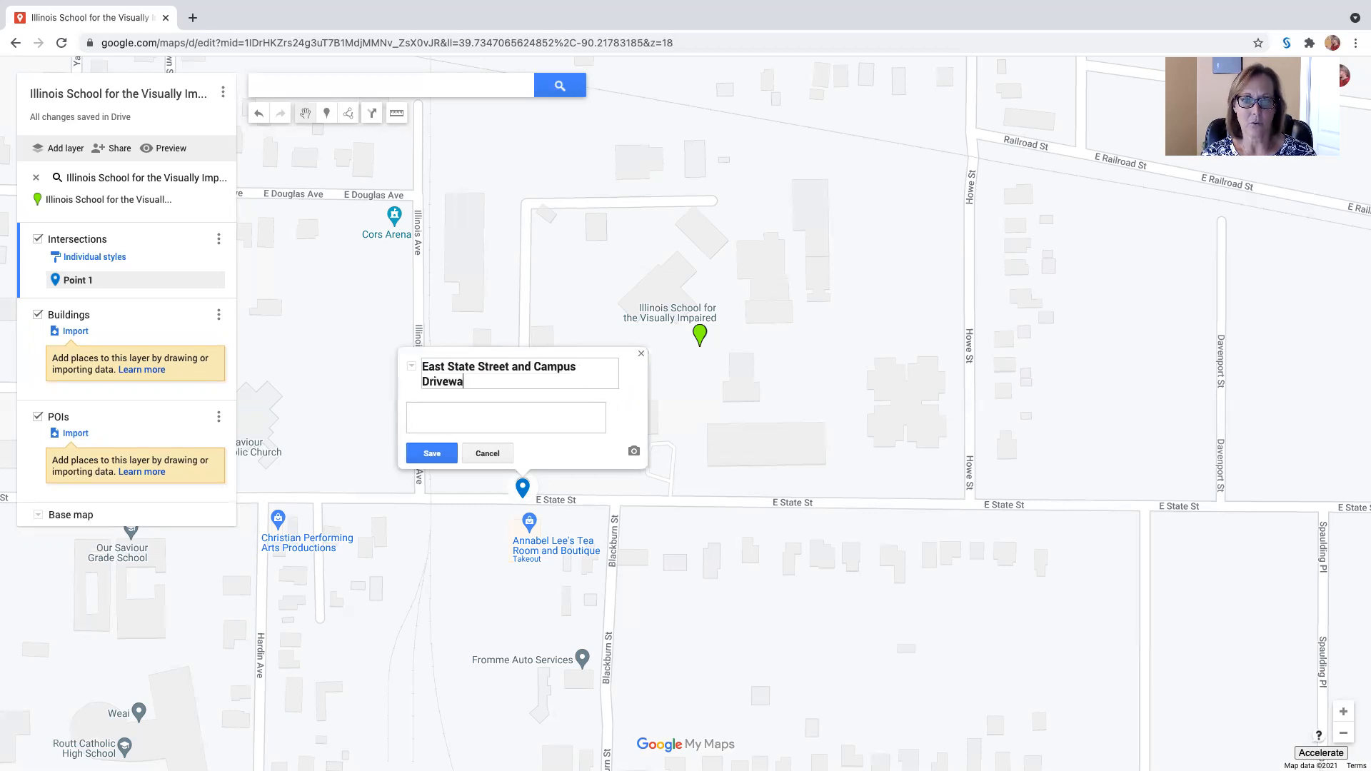
type("y, intersection")
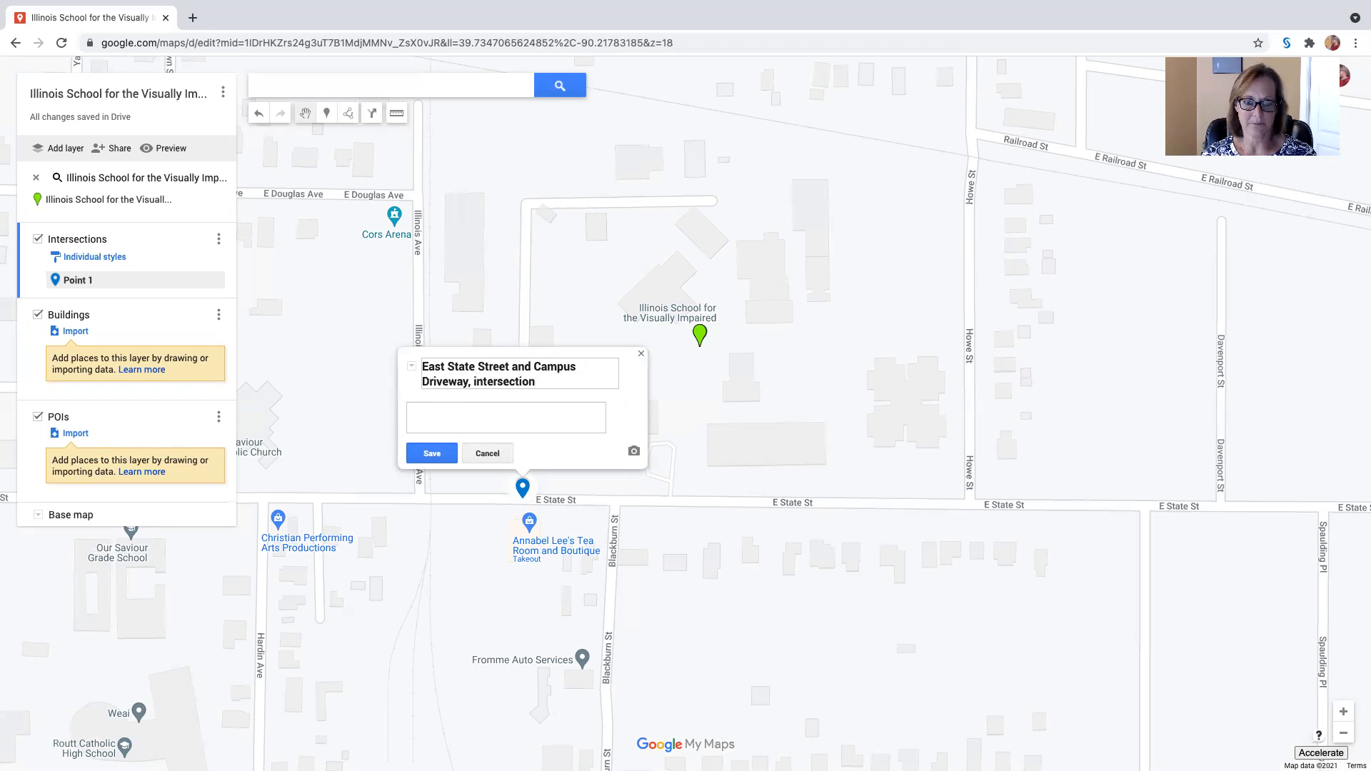
left_click(432, 454)
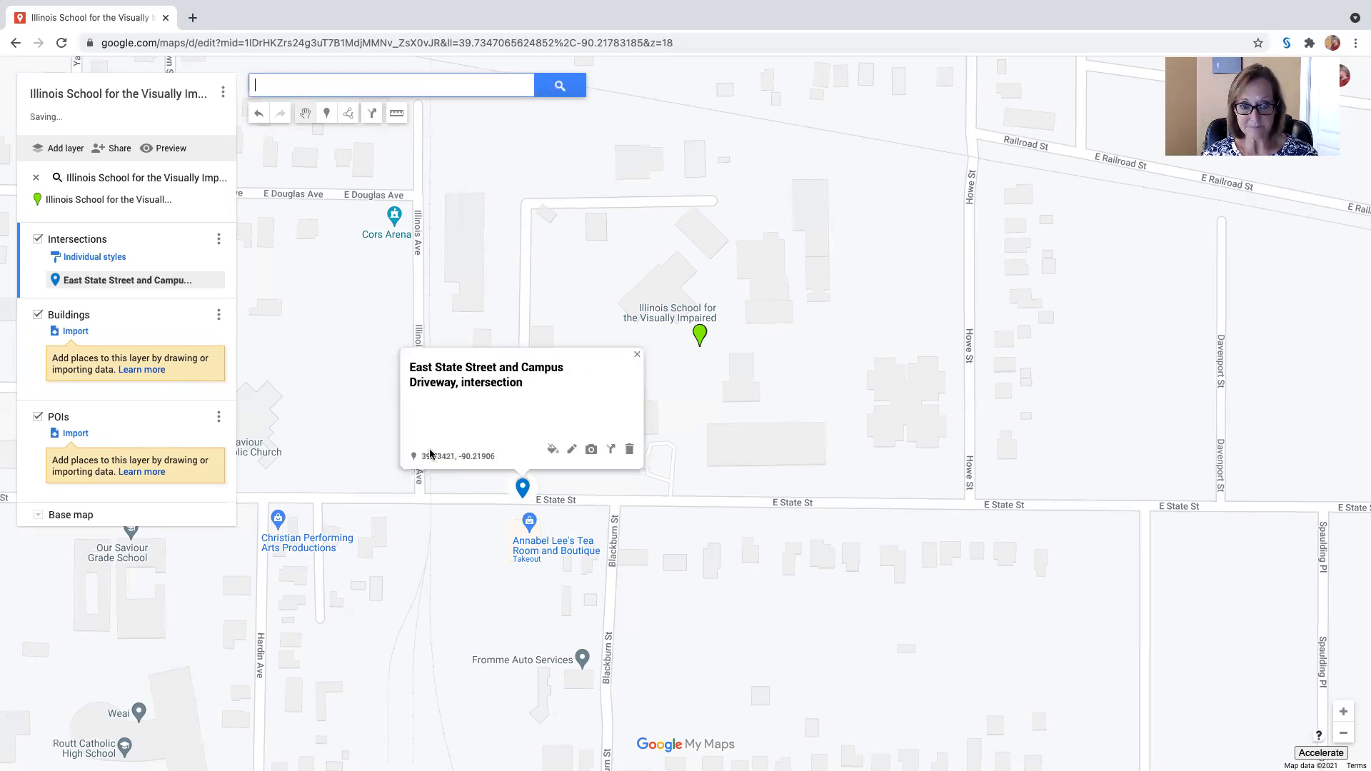
left_click(638, 357)
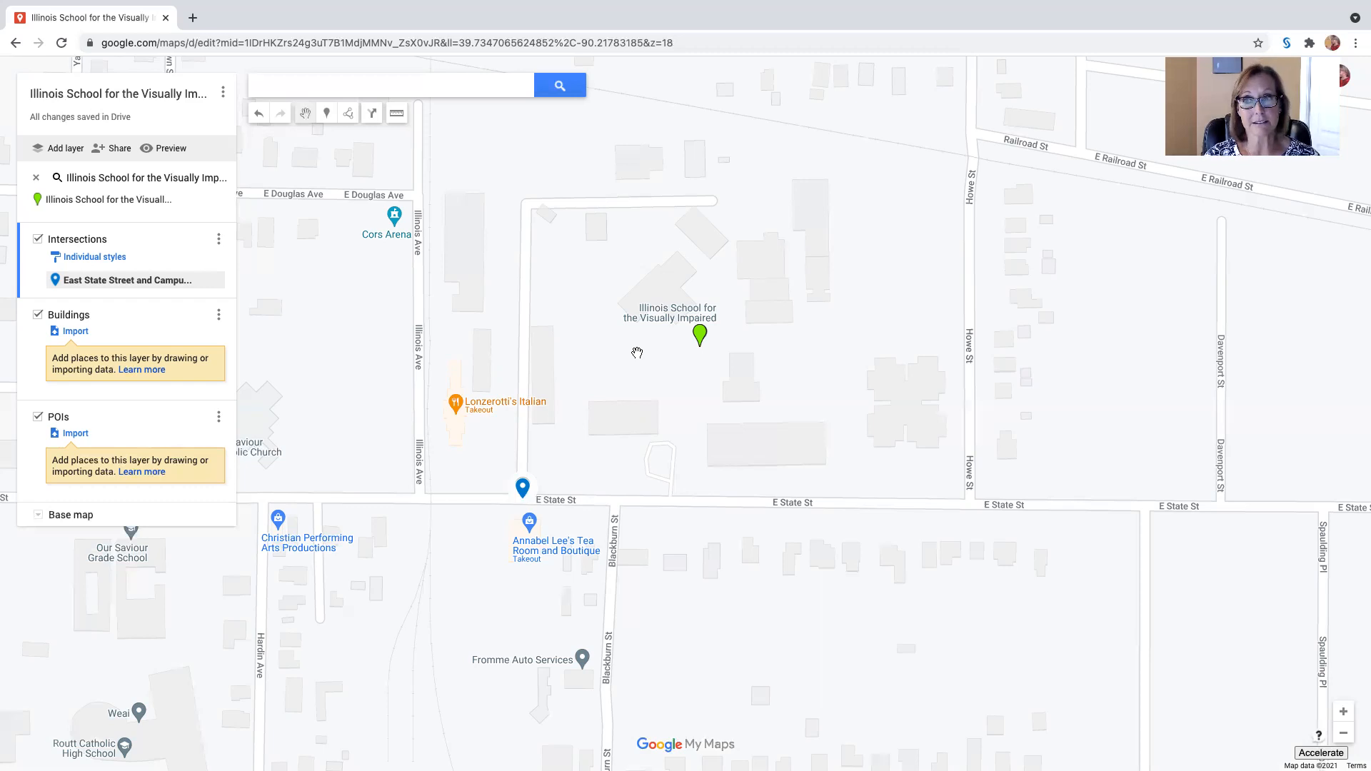
Step: Place a marker where Howe St meets E State St and save it as "East State Street and Howe Street, intersection"
left_click(327, 114)
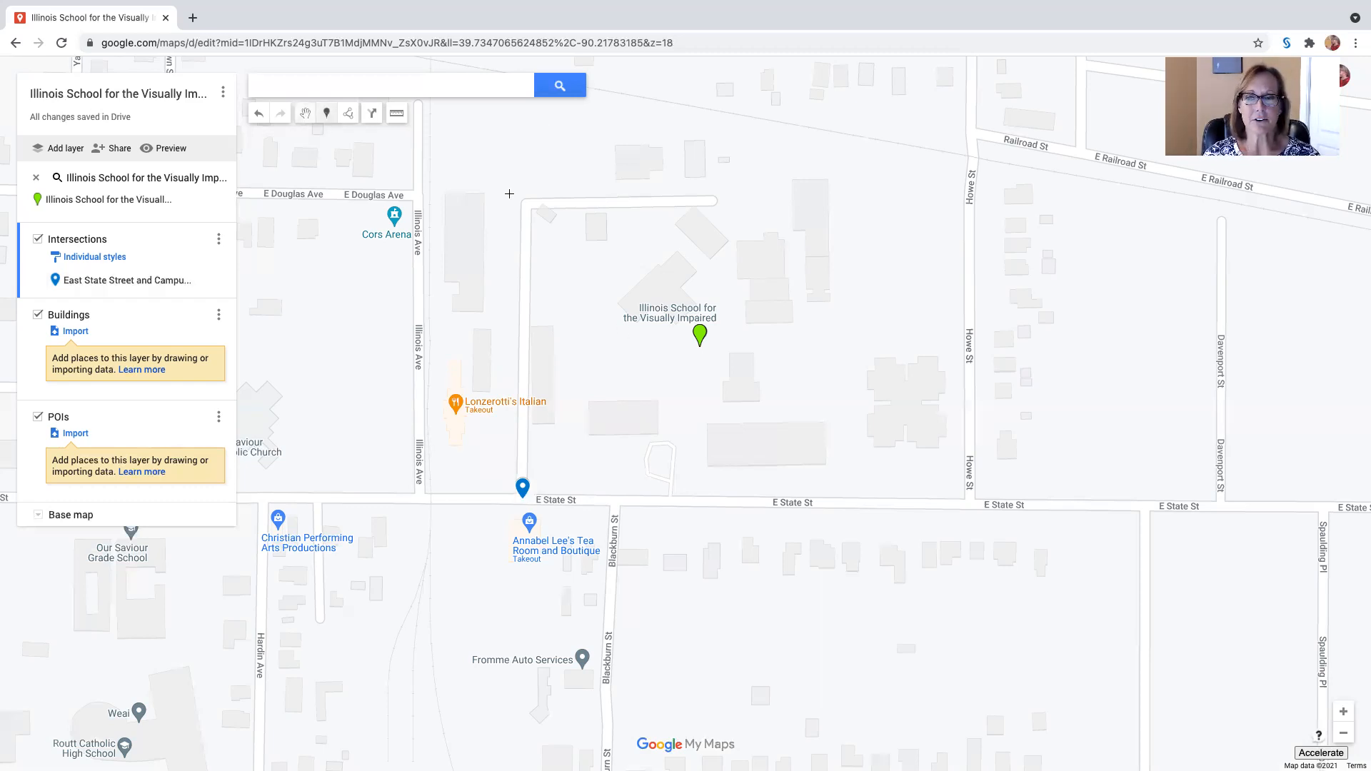
left_click(967, 502)
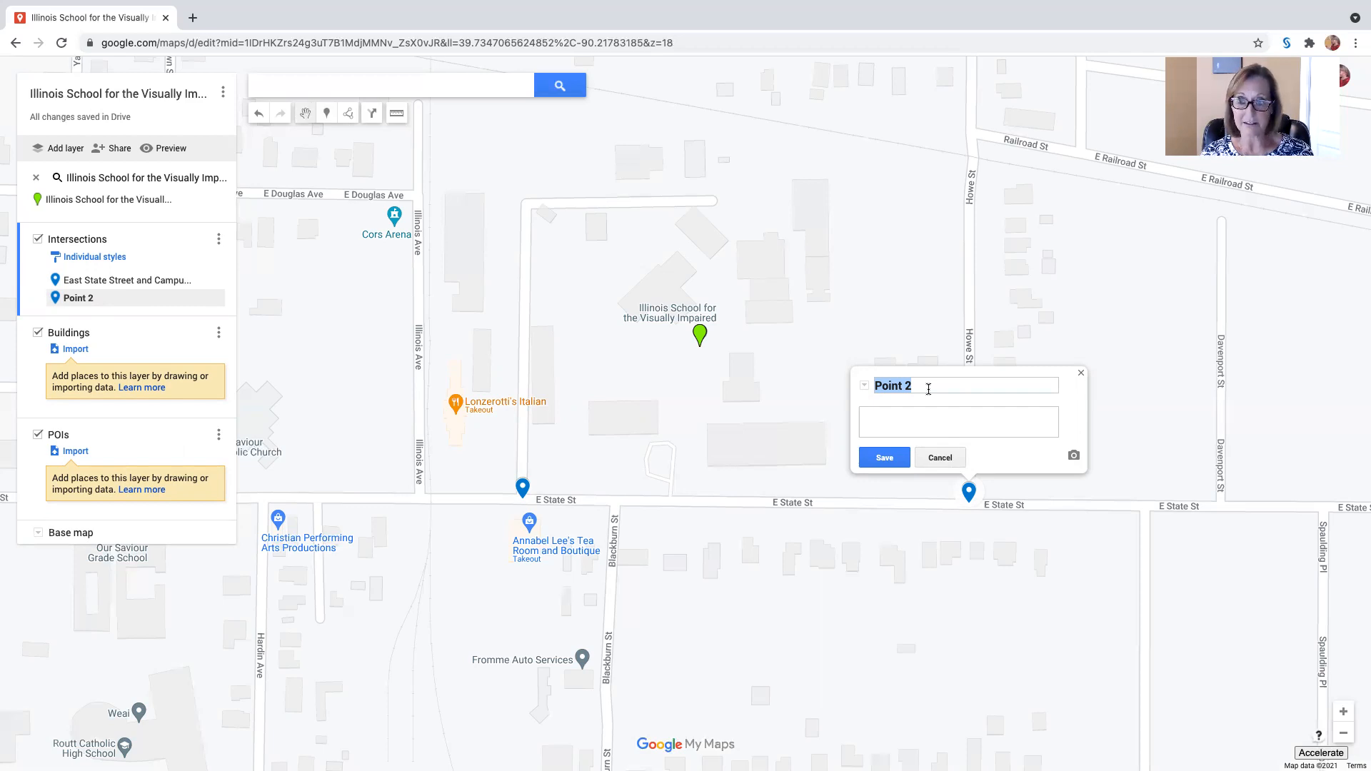
type("East ")
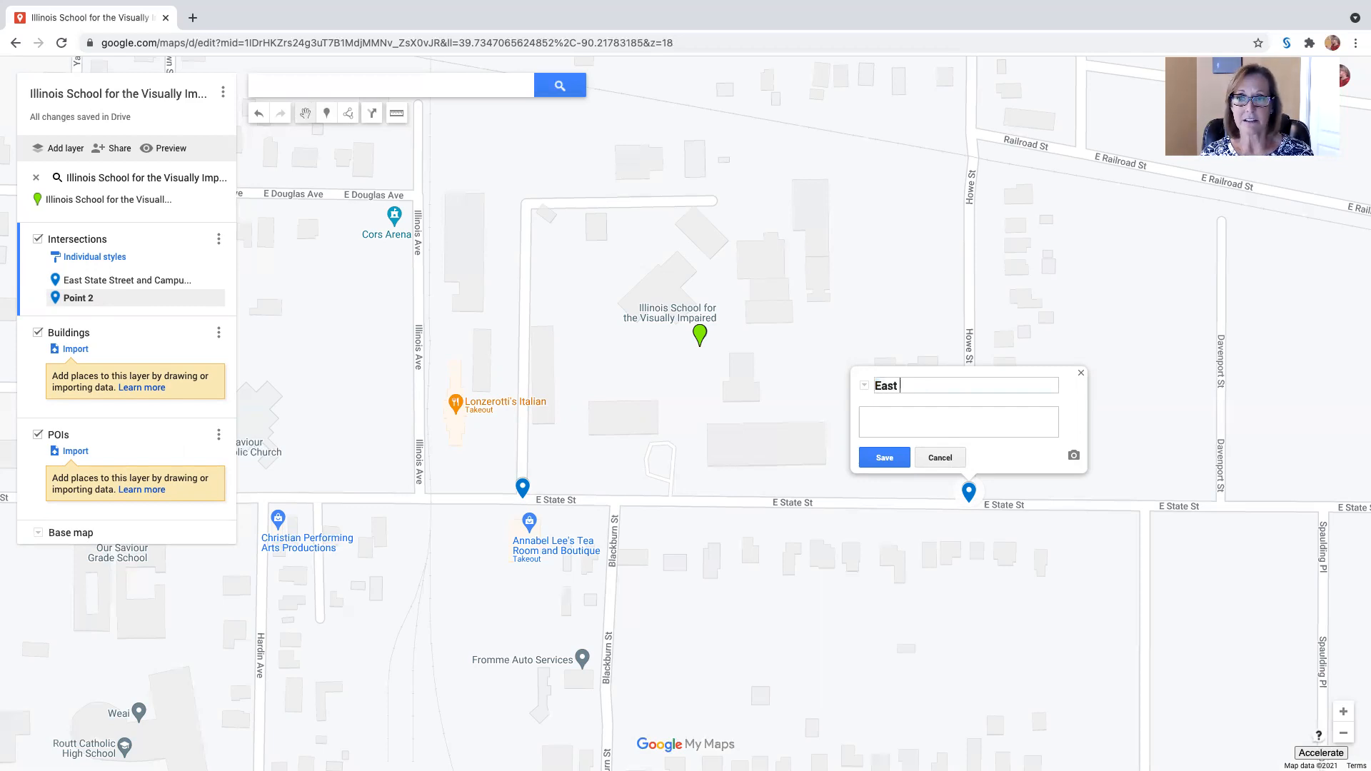
type("State")
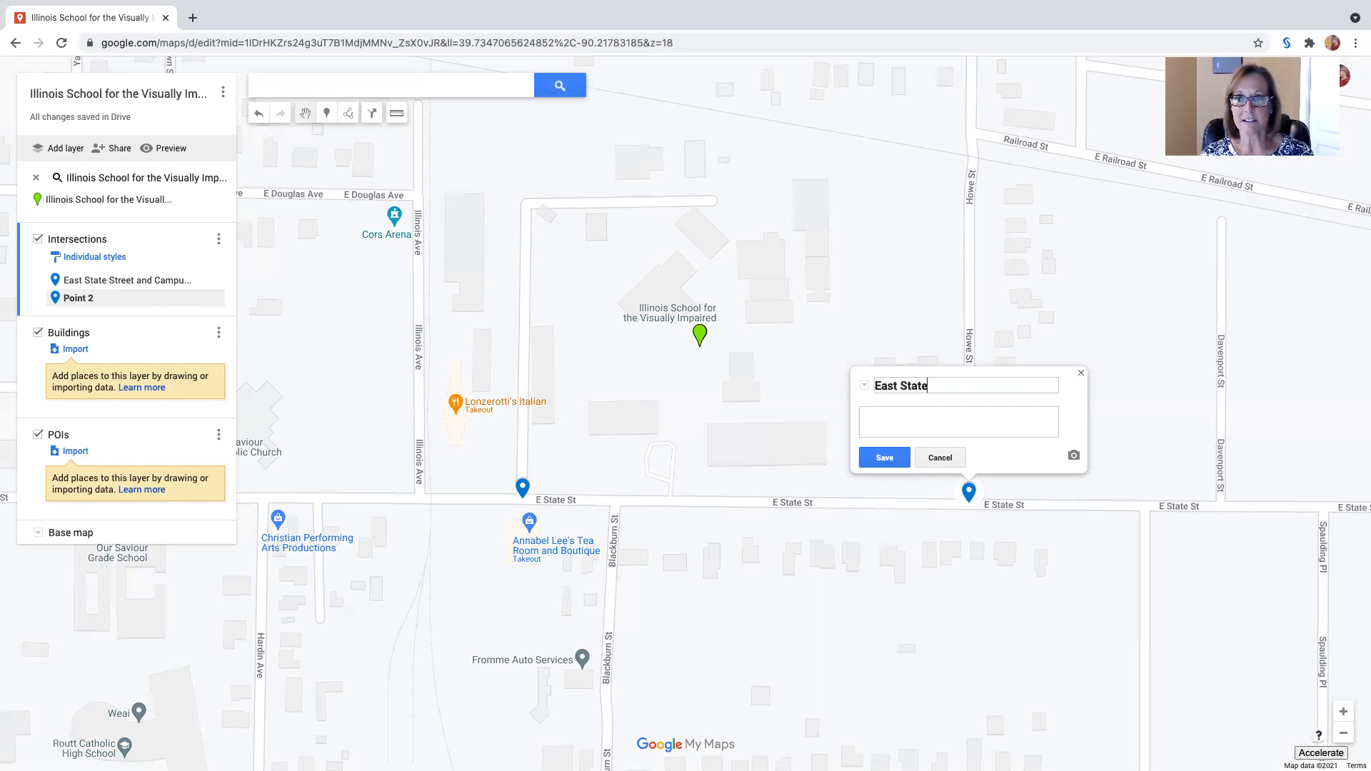
type(" Street ")
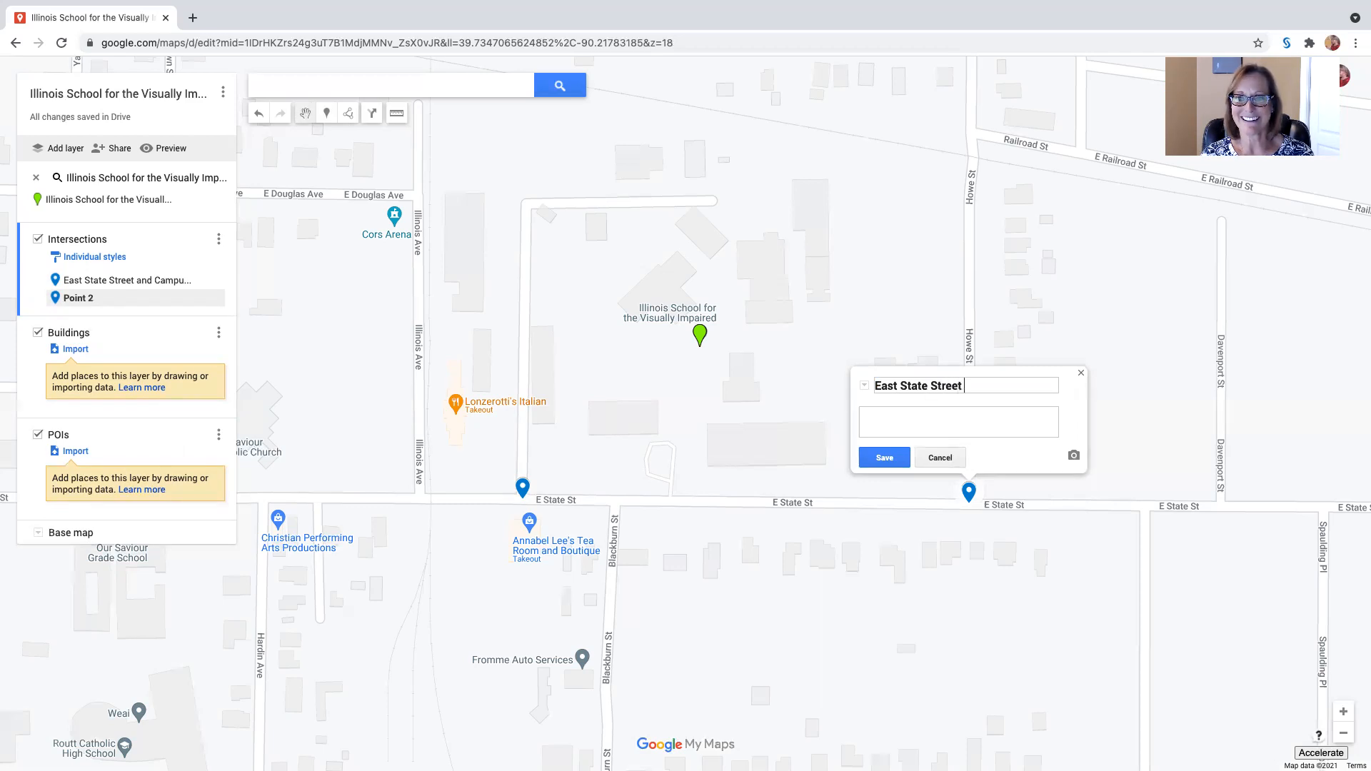
type("and Howe S")
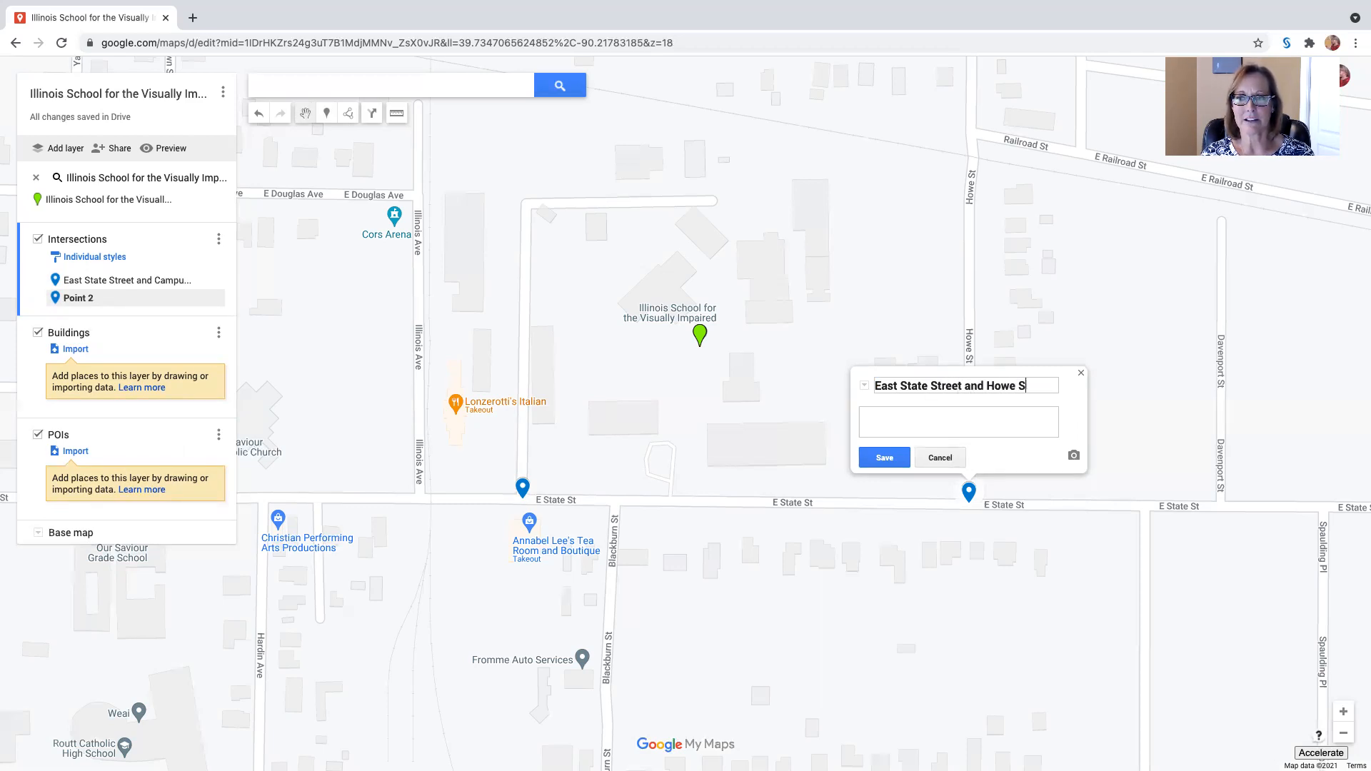
type("treet, int")
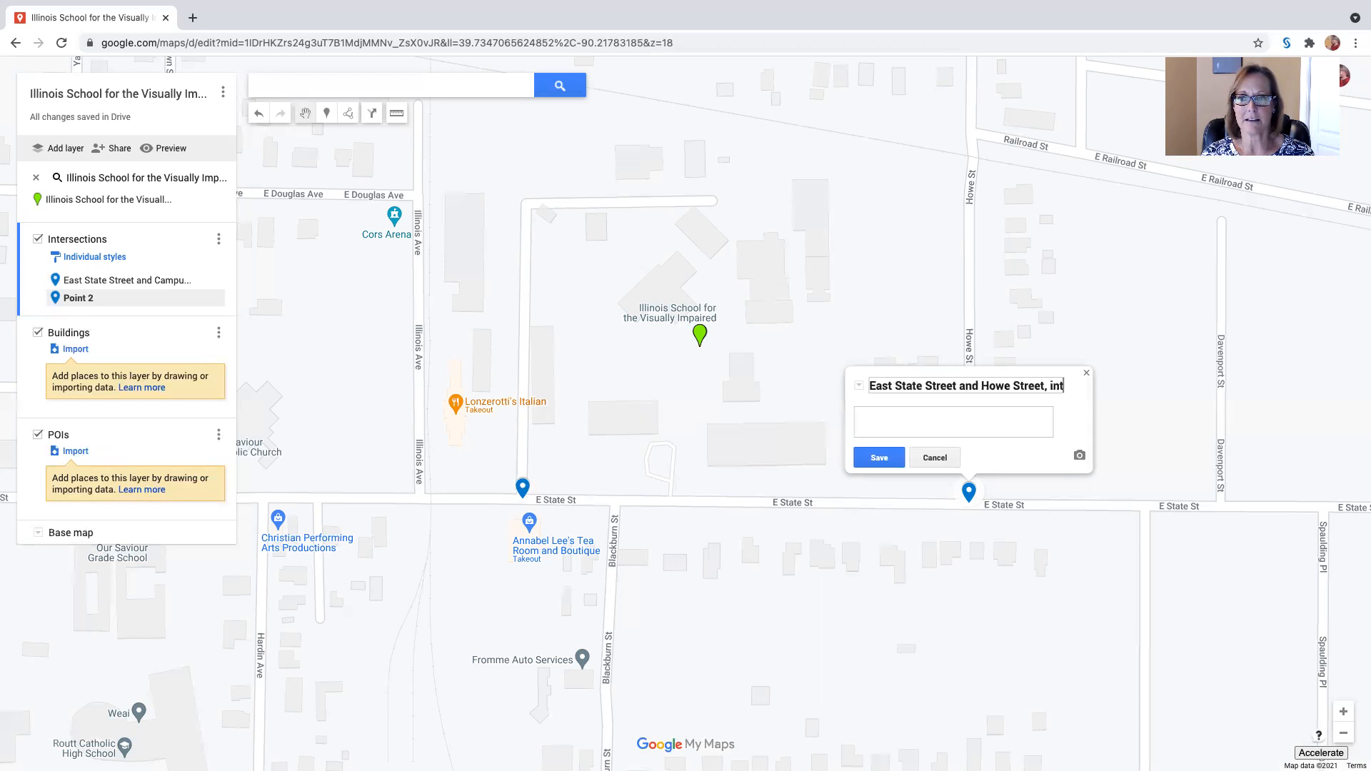
type("ersection")
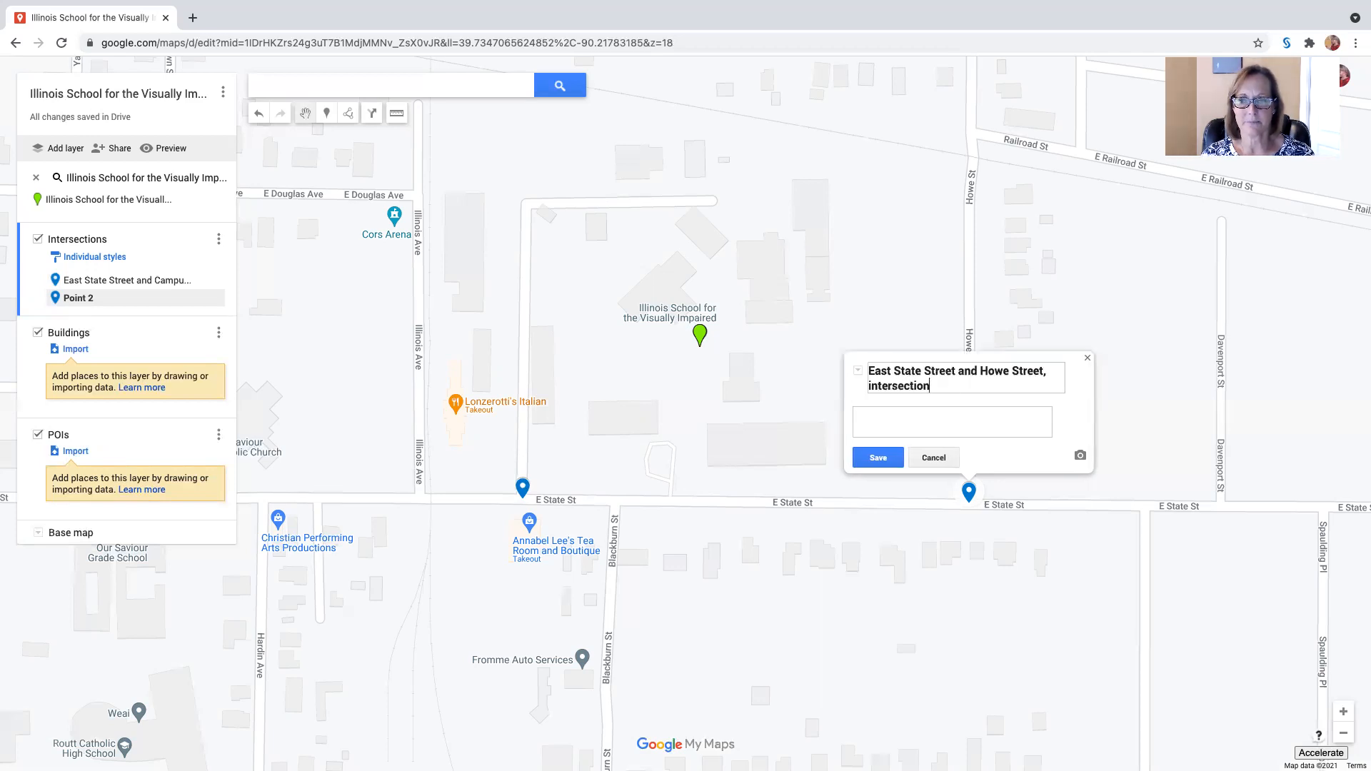
left_click(879, 457)
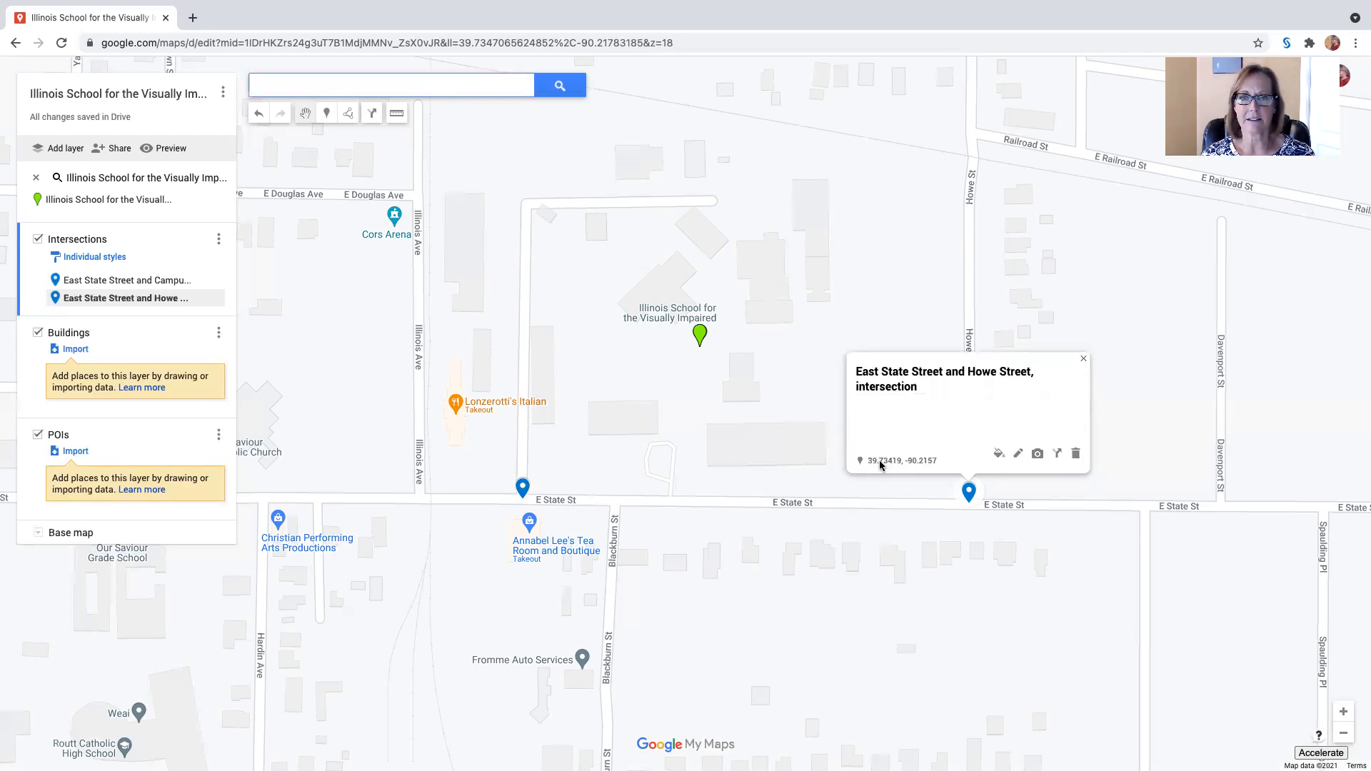
left_click(1084, 359)
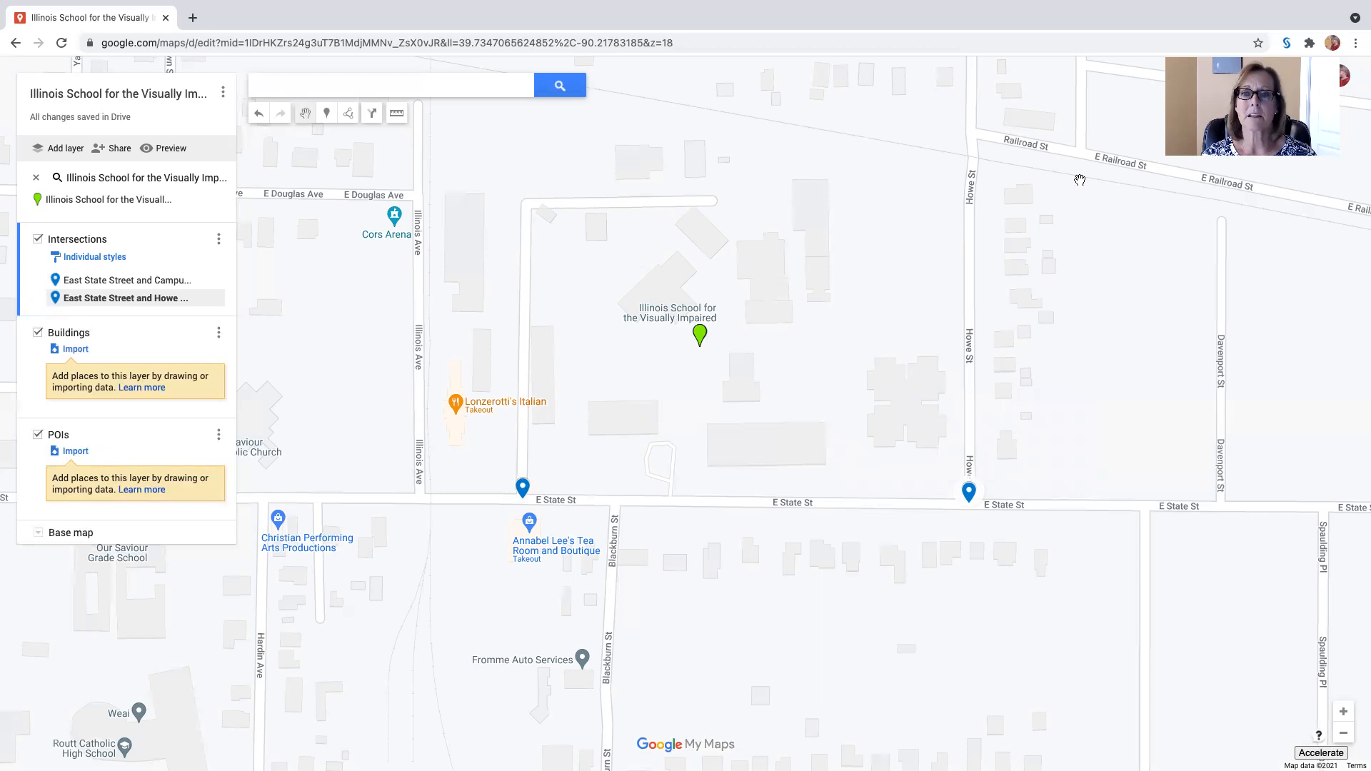
Step: Place a marker where Howe St crosses the railroad line and save it as "Howe Street and east-west railroad tracks, intersection"
left_click(328, 117)
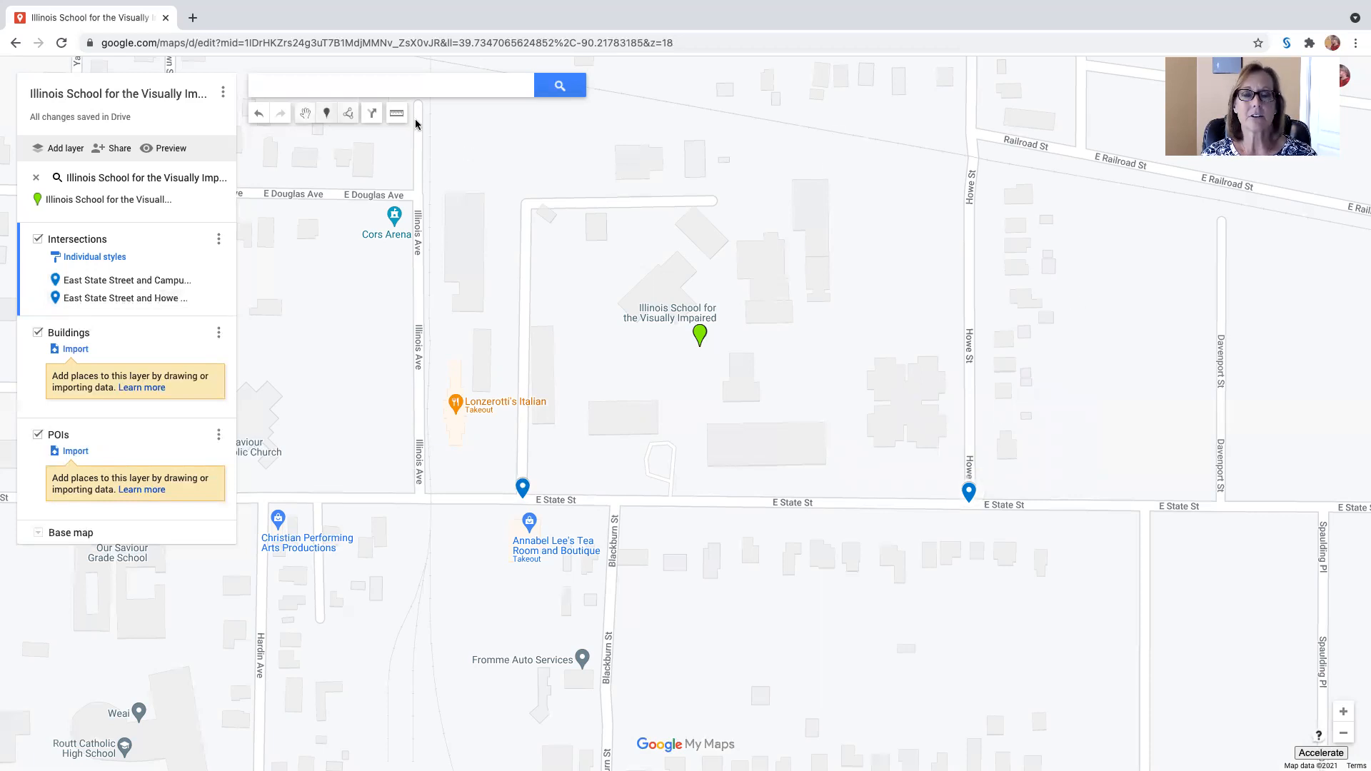
left_click(974, 158)
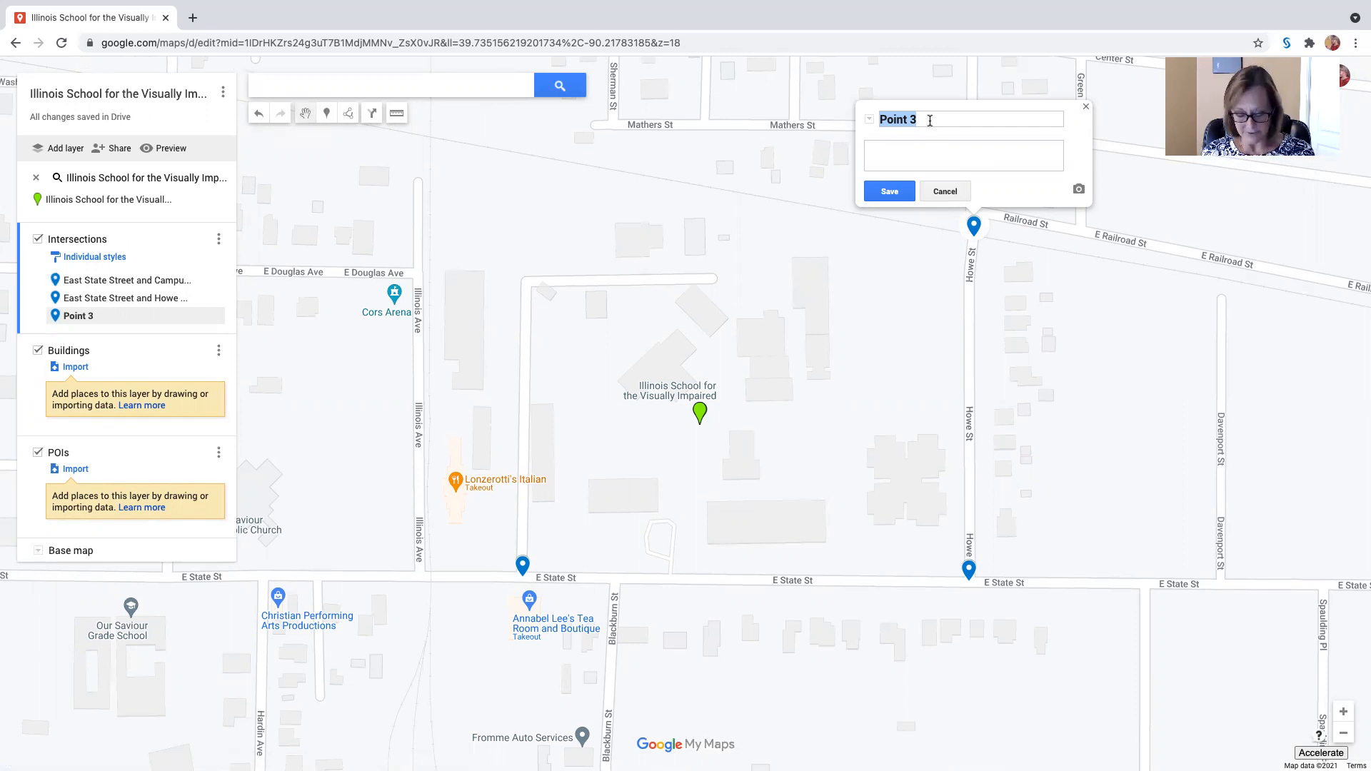
left_click_drag(929, 119, 859, 122)
type("Howe Street")
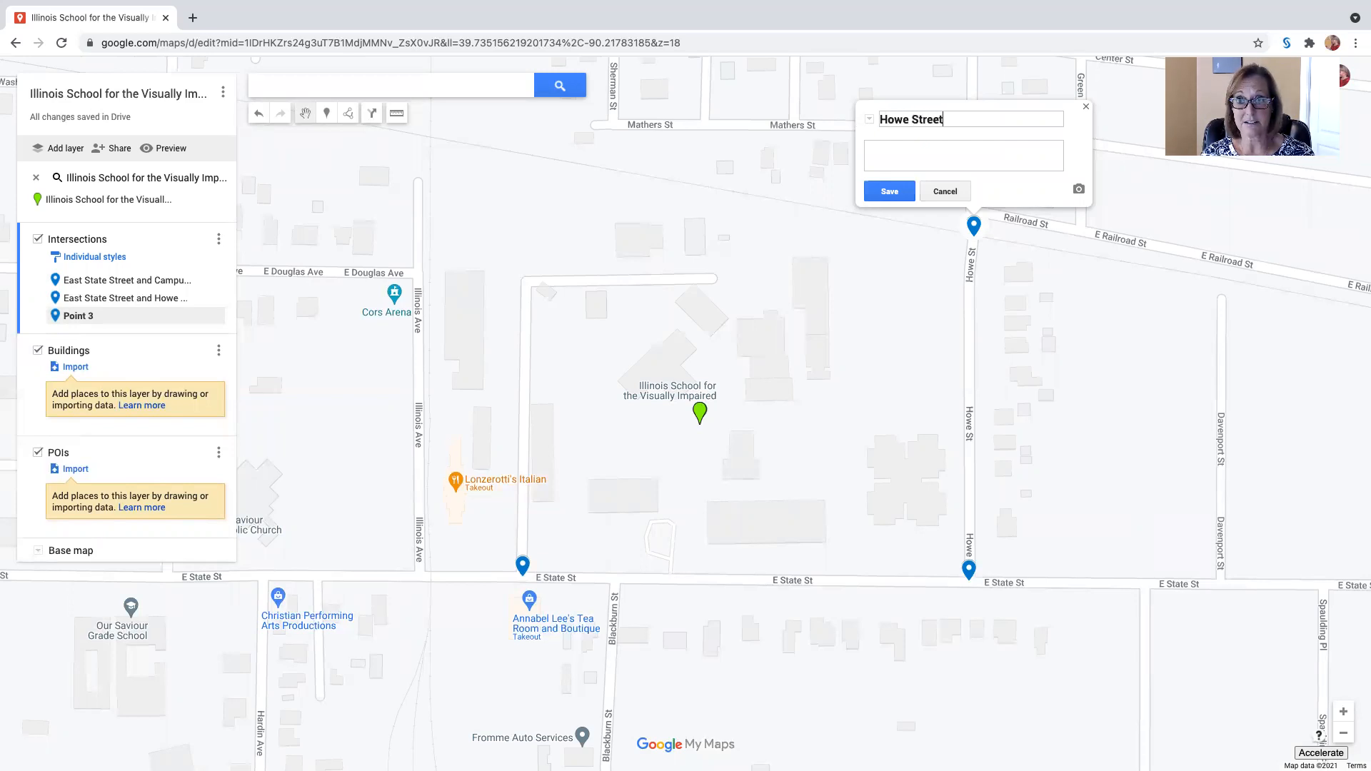
type(" and")
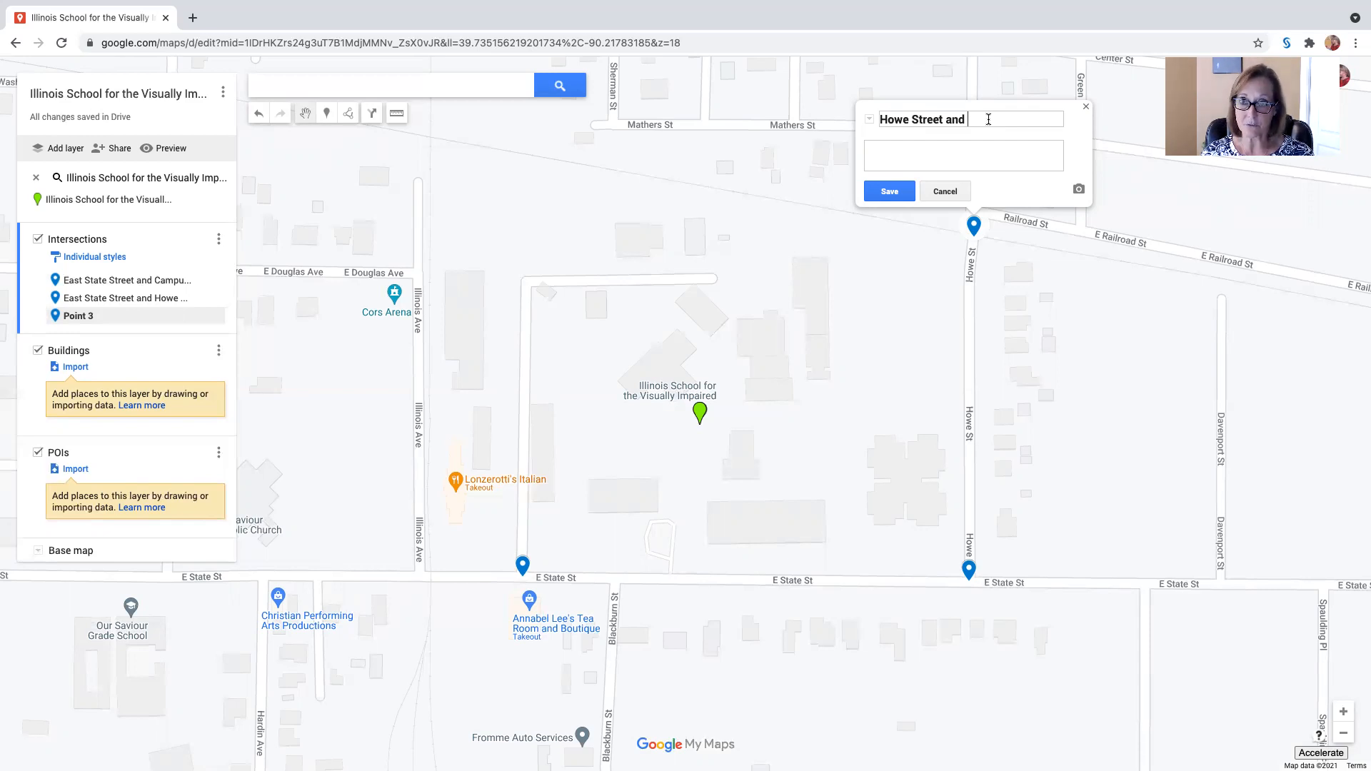
type("east")
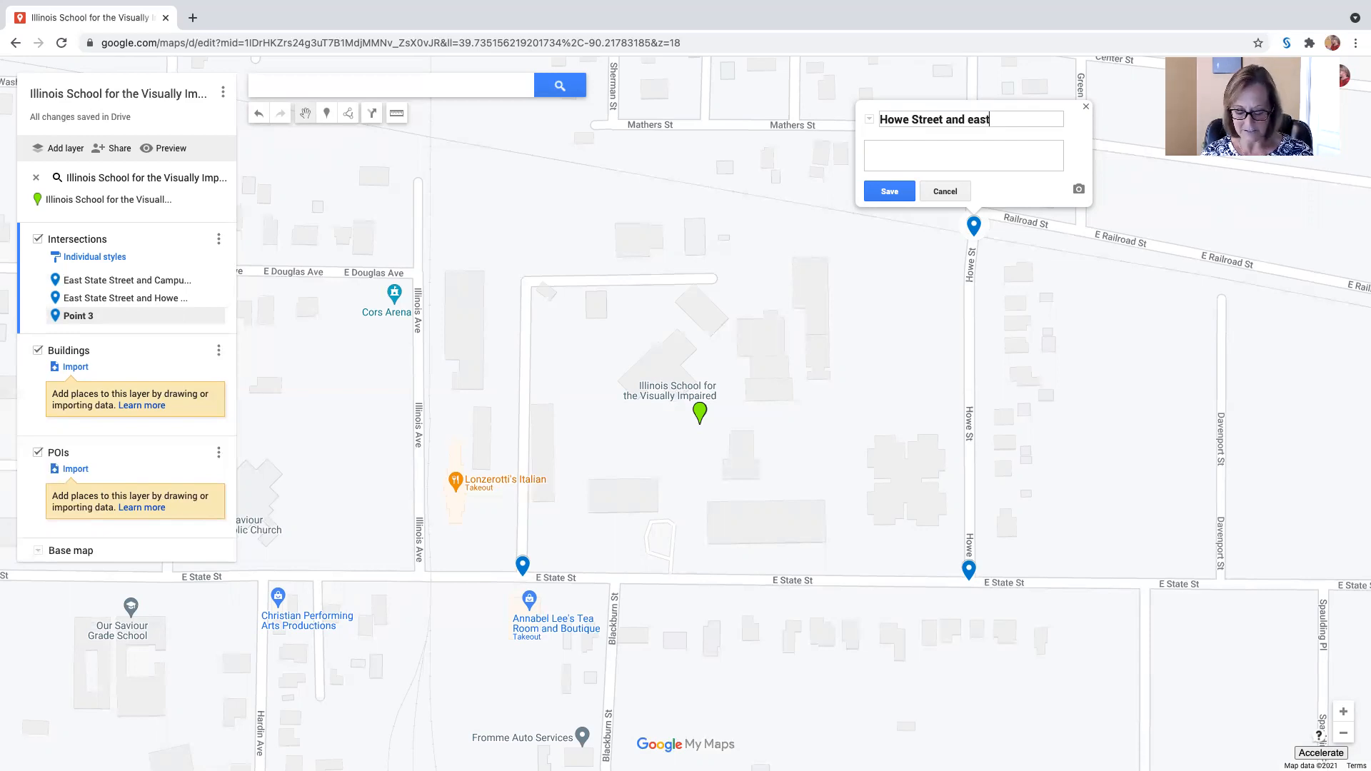
type("-west rail")
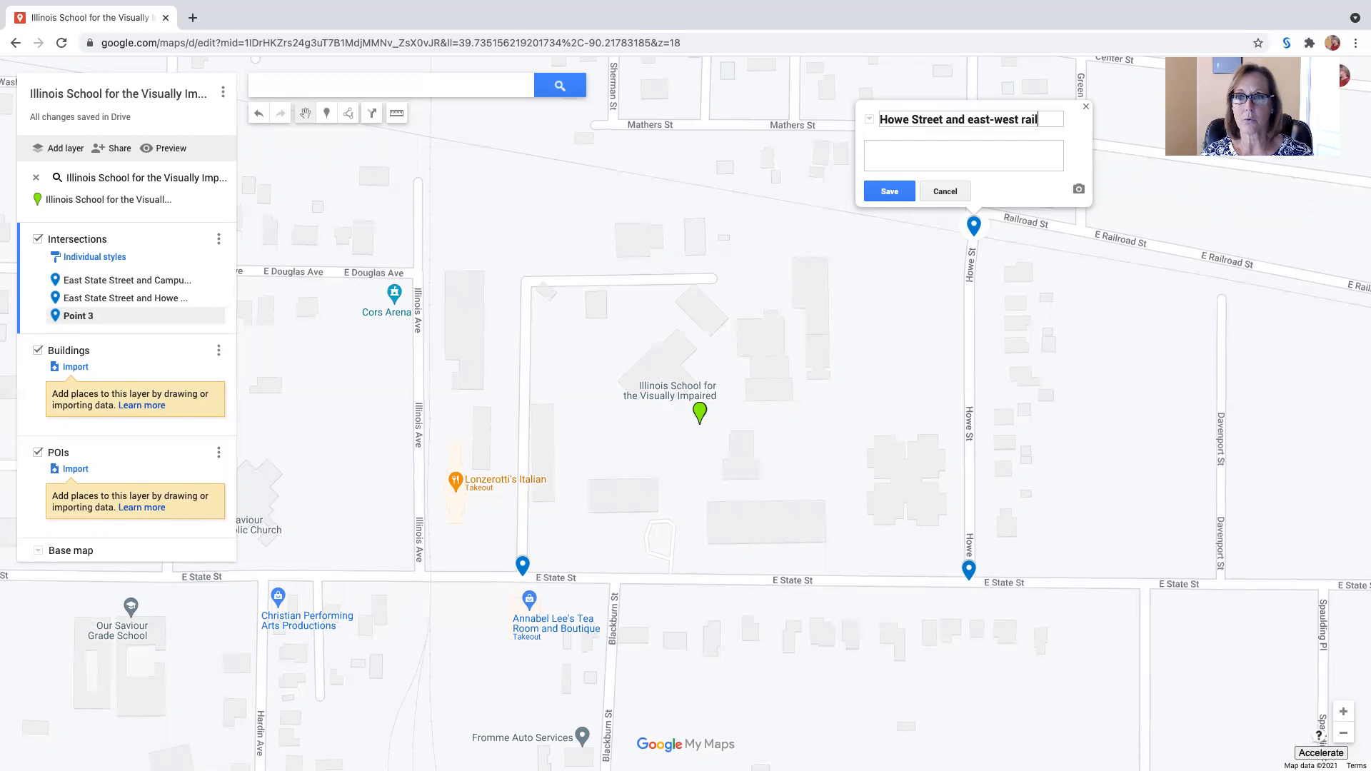
type("road track")
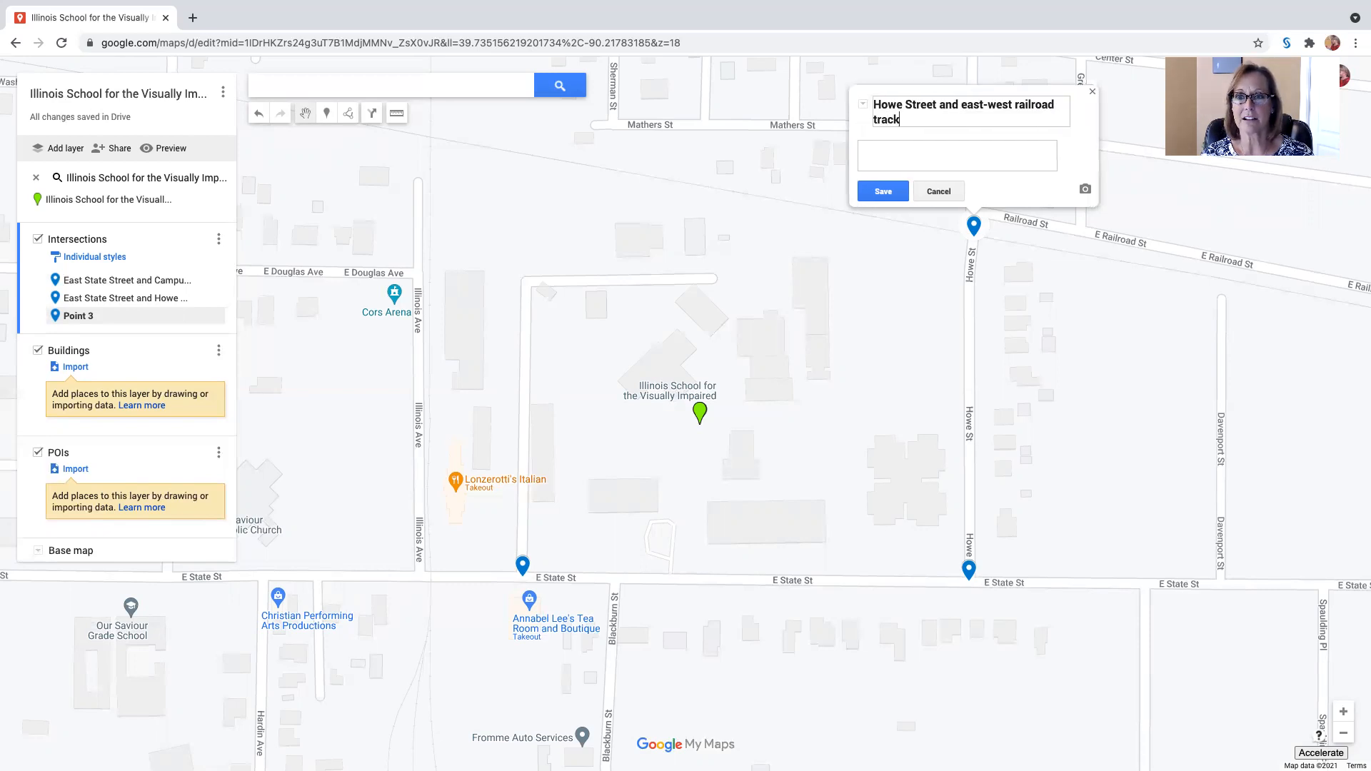
type("s, intersection")
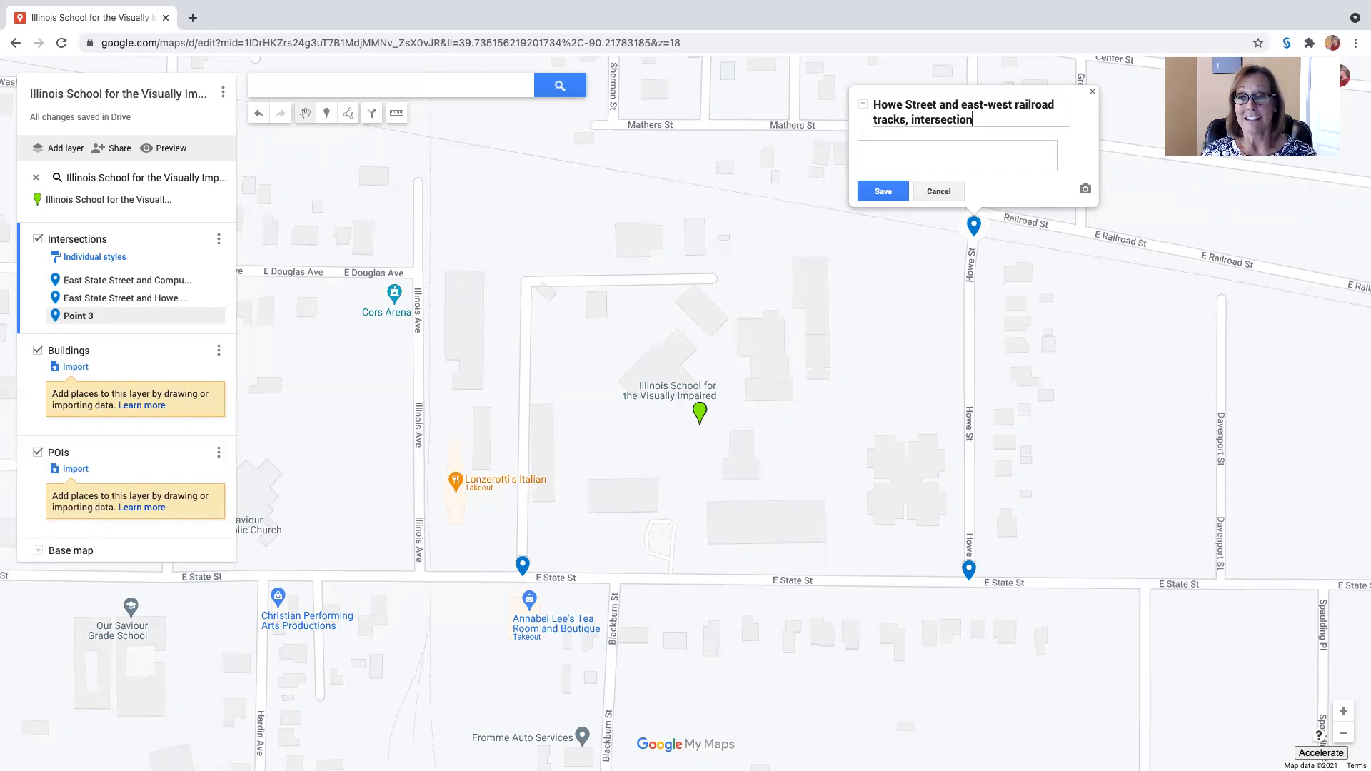
left_click(883, 191)
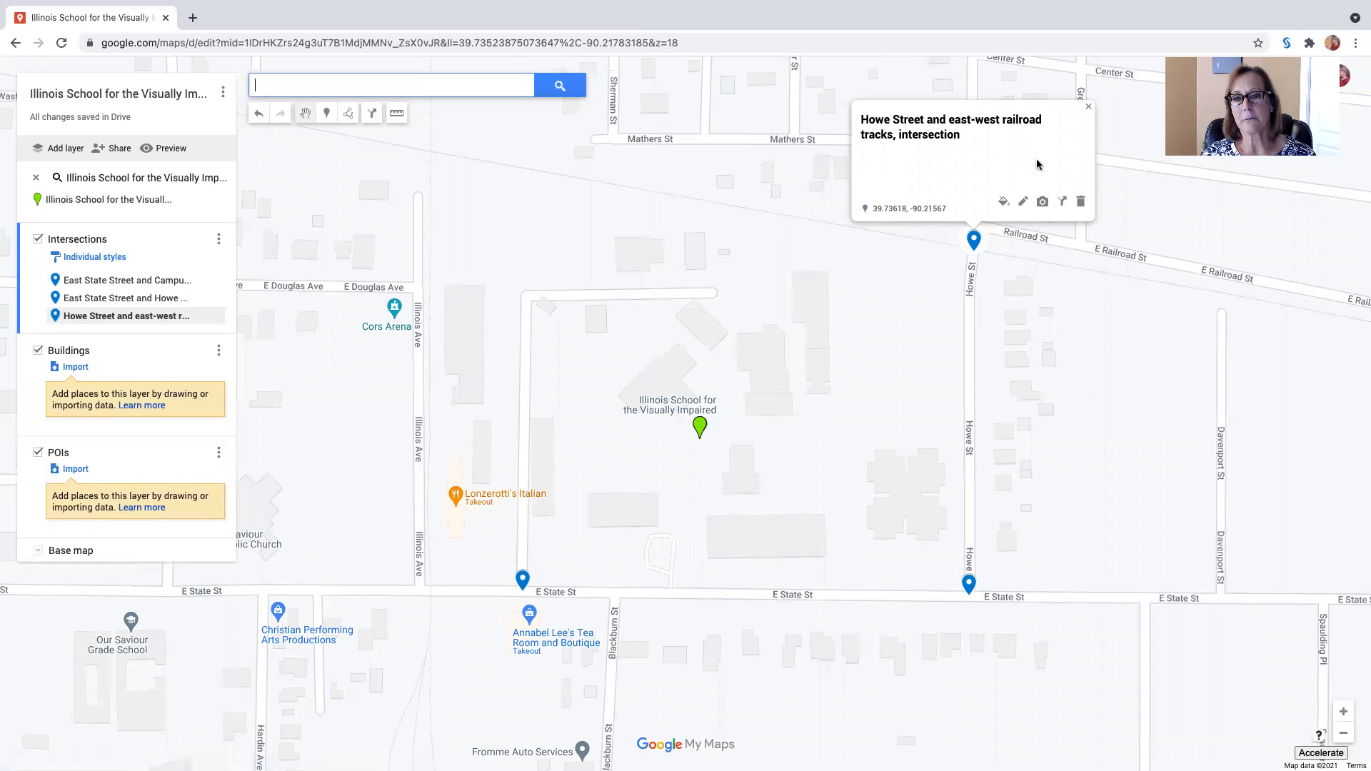
left_click(1089, 109)
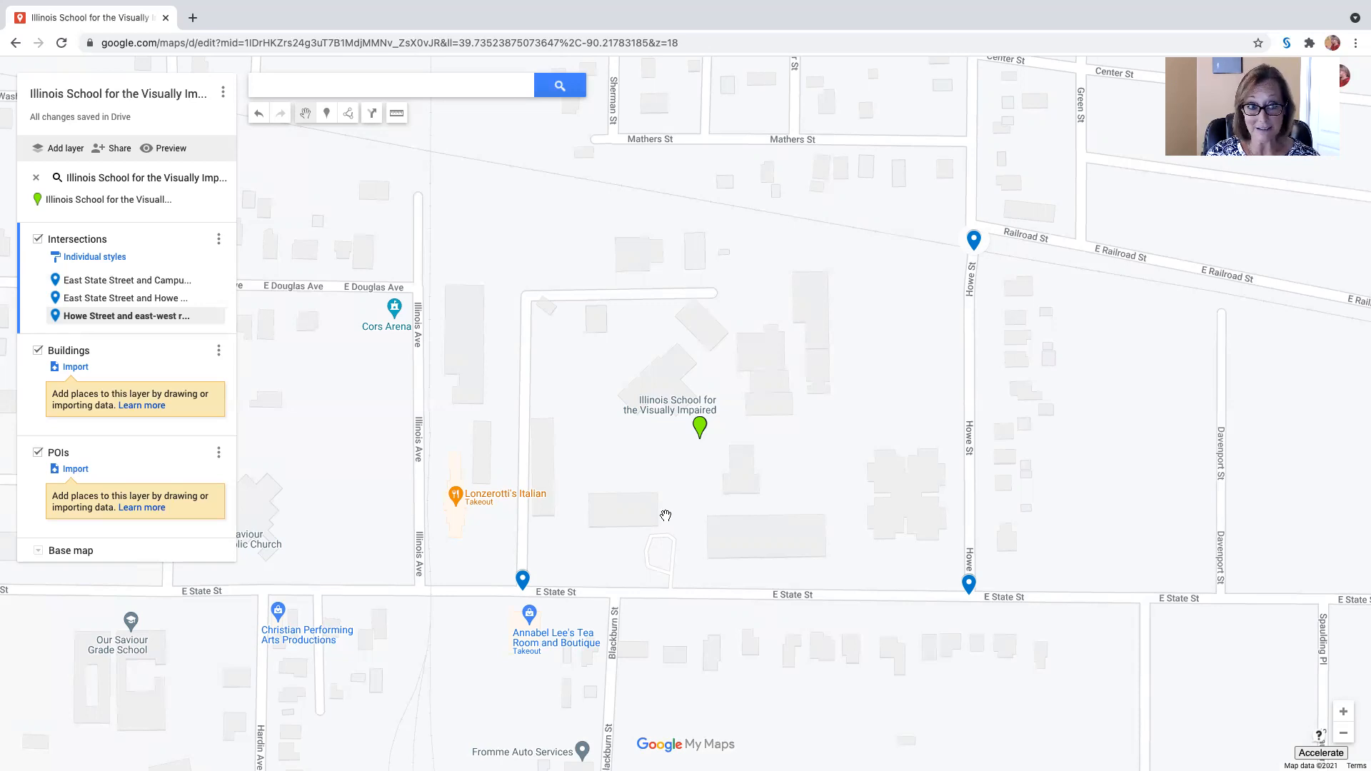
Step: Make Buildings the active layer and place a marker on the long building just east of the looped driveway off E State St
left_click(105, 365)
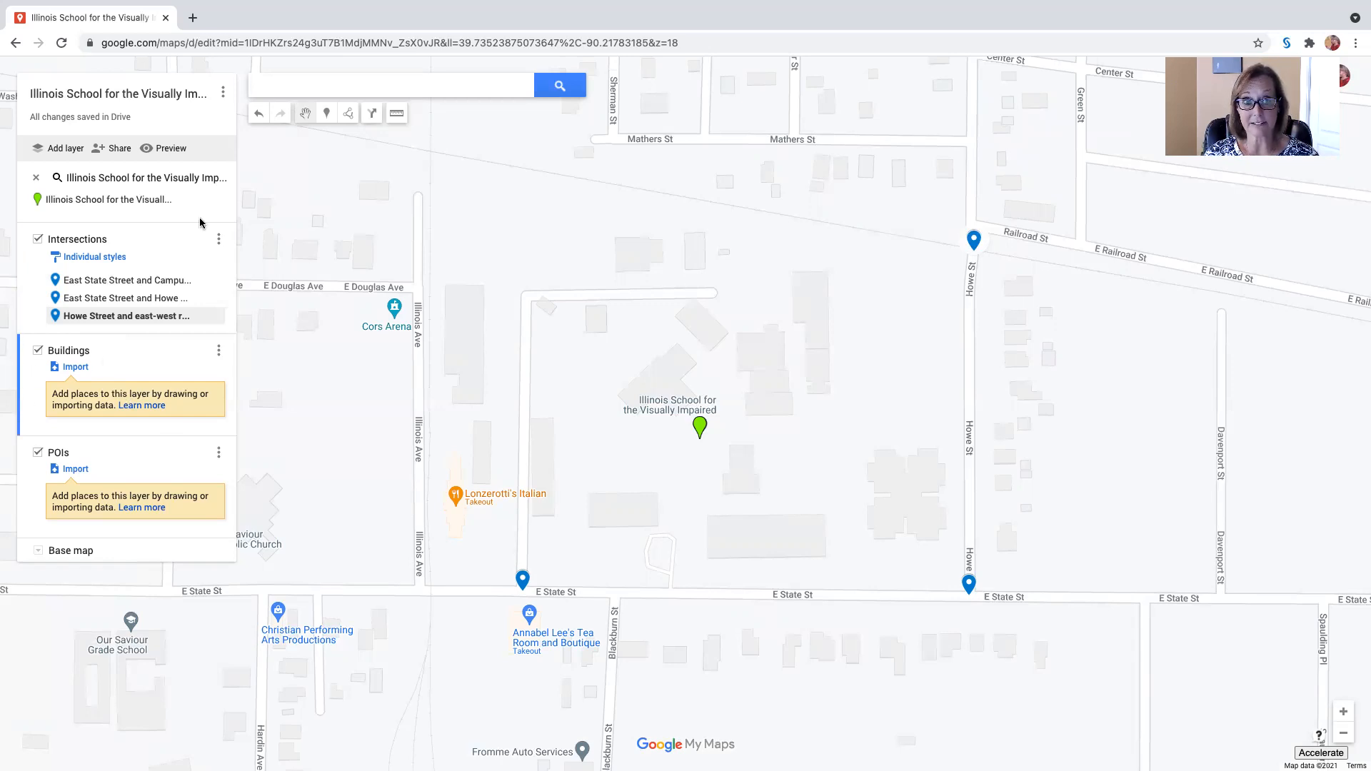
left_click(326, 115)
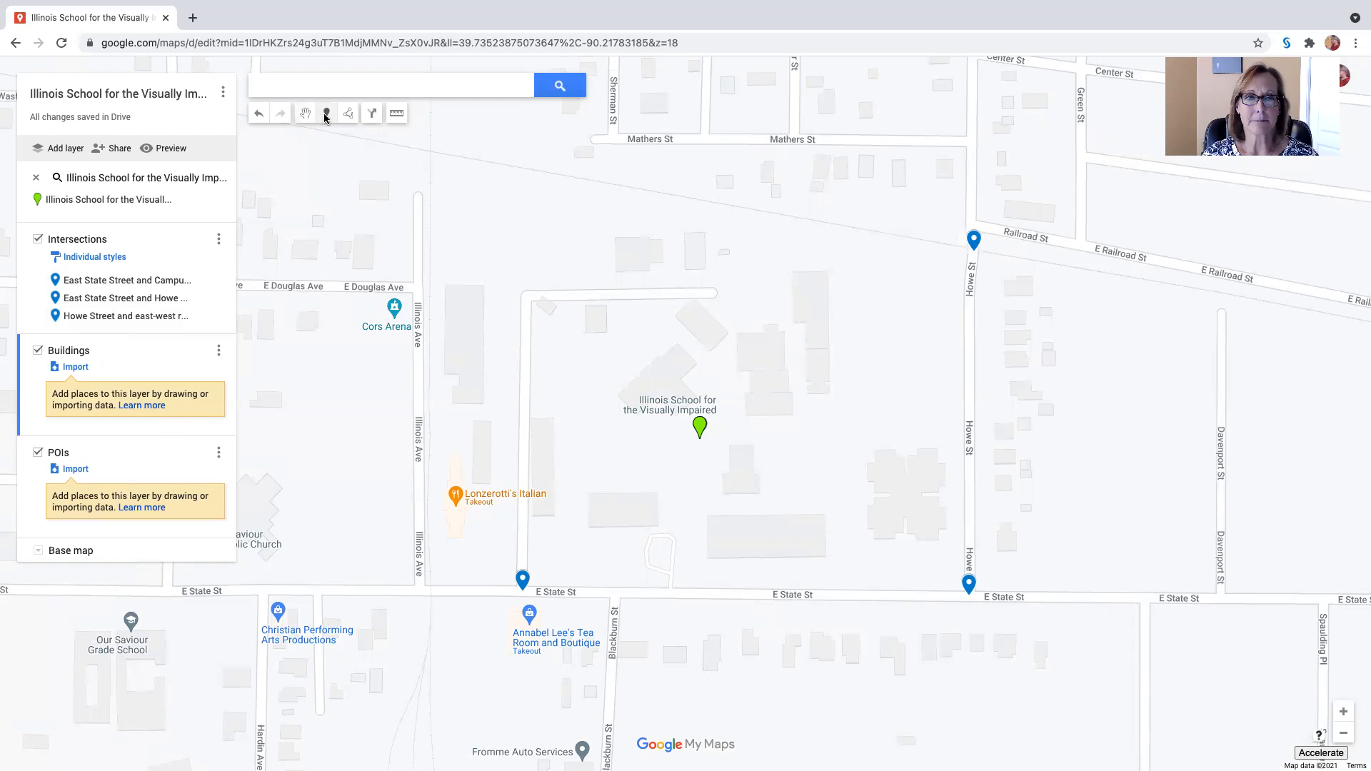
left_click(743, 536)
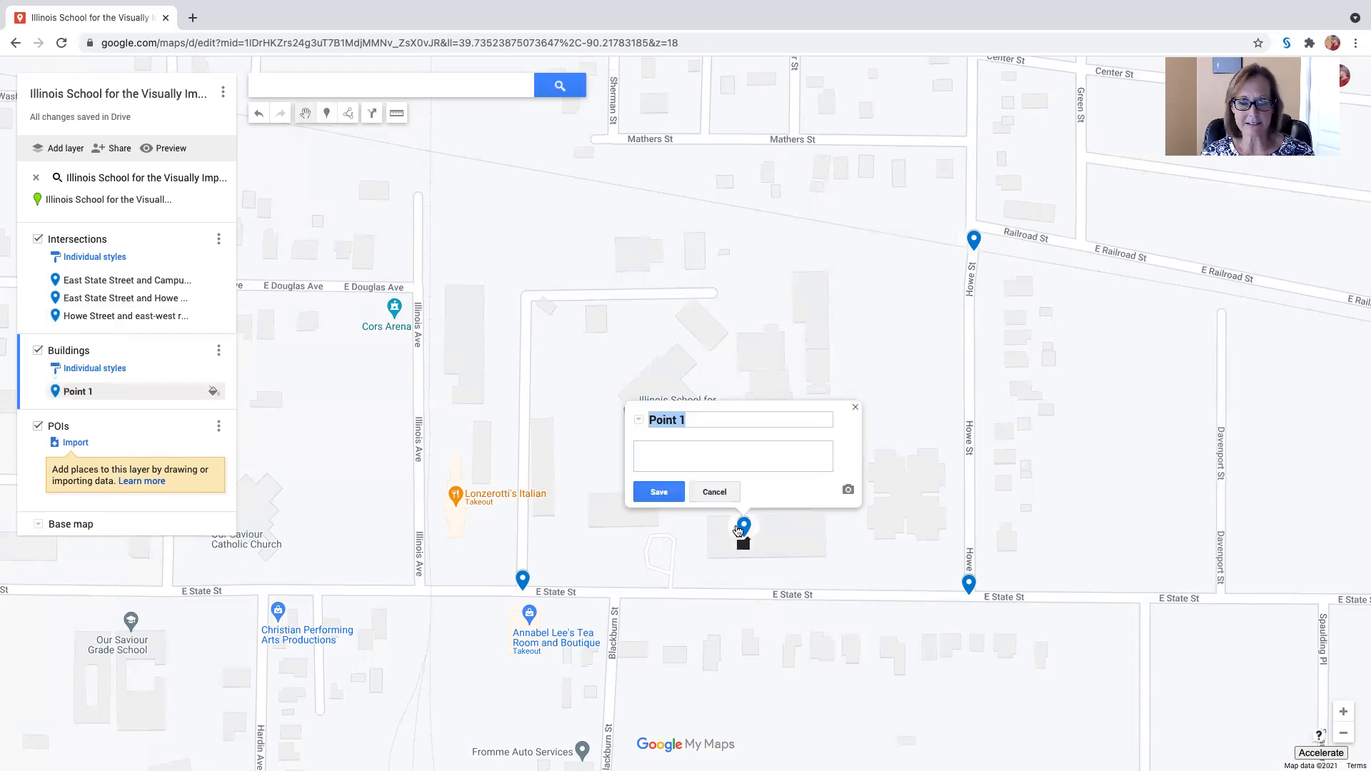
Step: Save the new Buildings marker as "Frank Hall Main Building on East State Street" and move it to the middle of the long building
left_click_drag(697, 421, 640, 427)
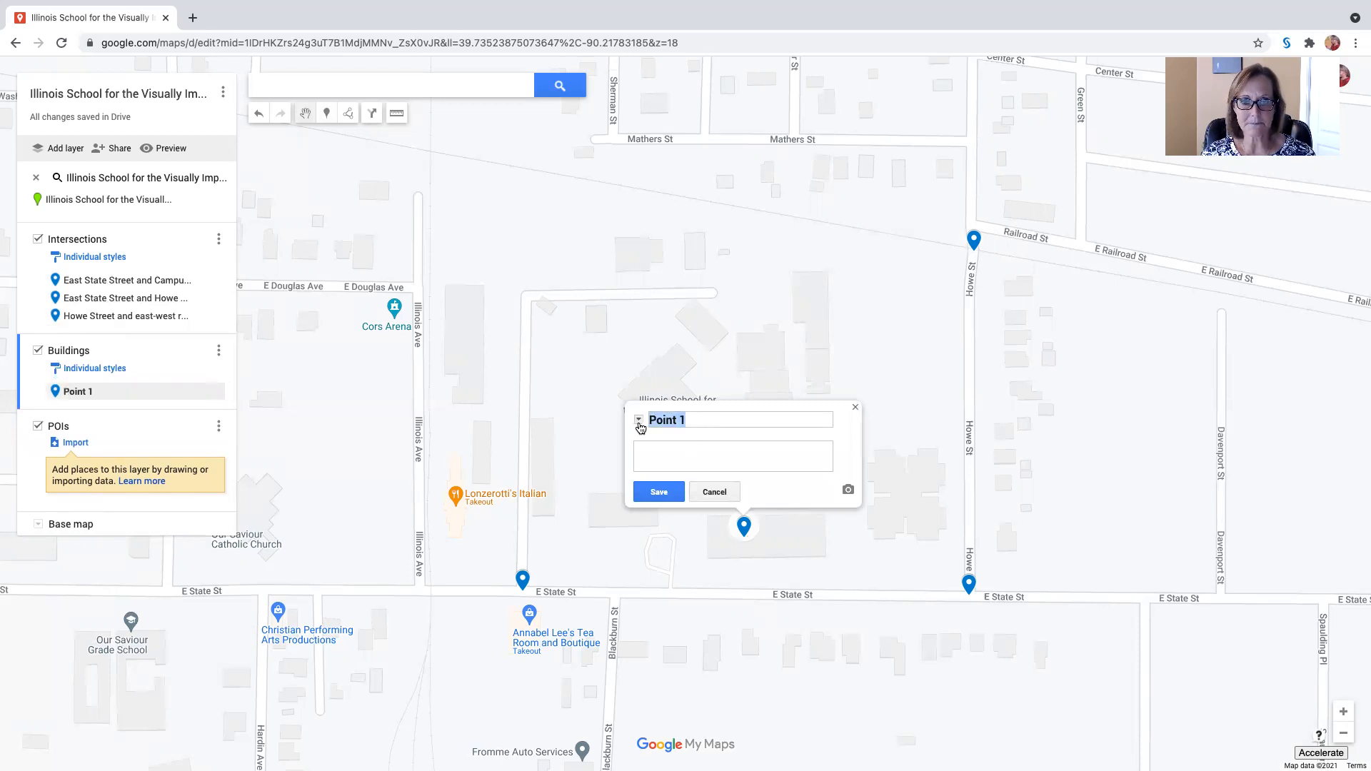
type("FRan")
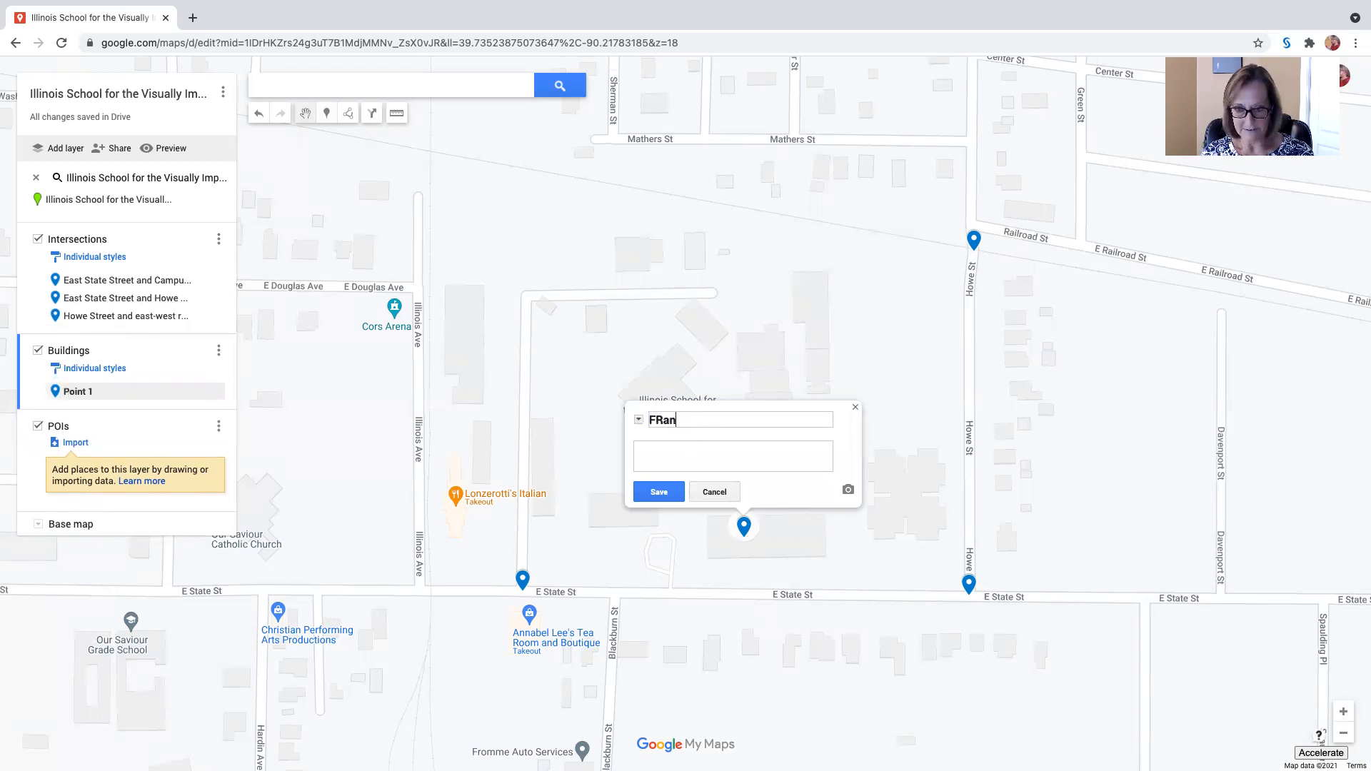
key("BackSpace")
key("BackSpace")
key("BackSpace")
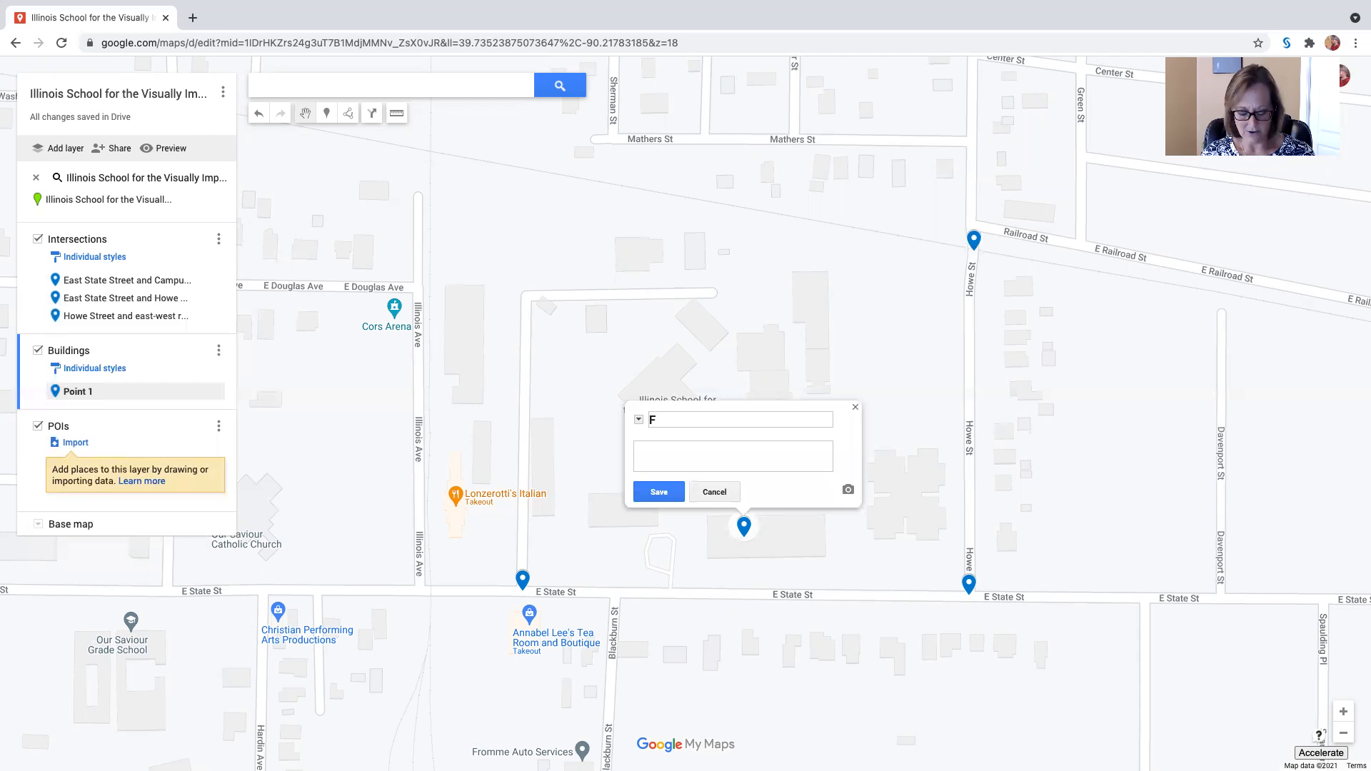
type("rank Hall ")
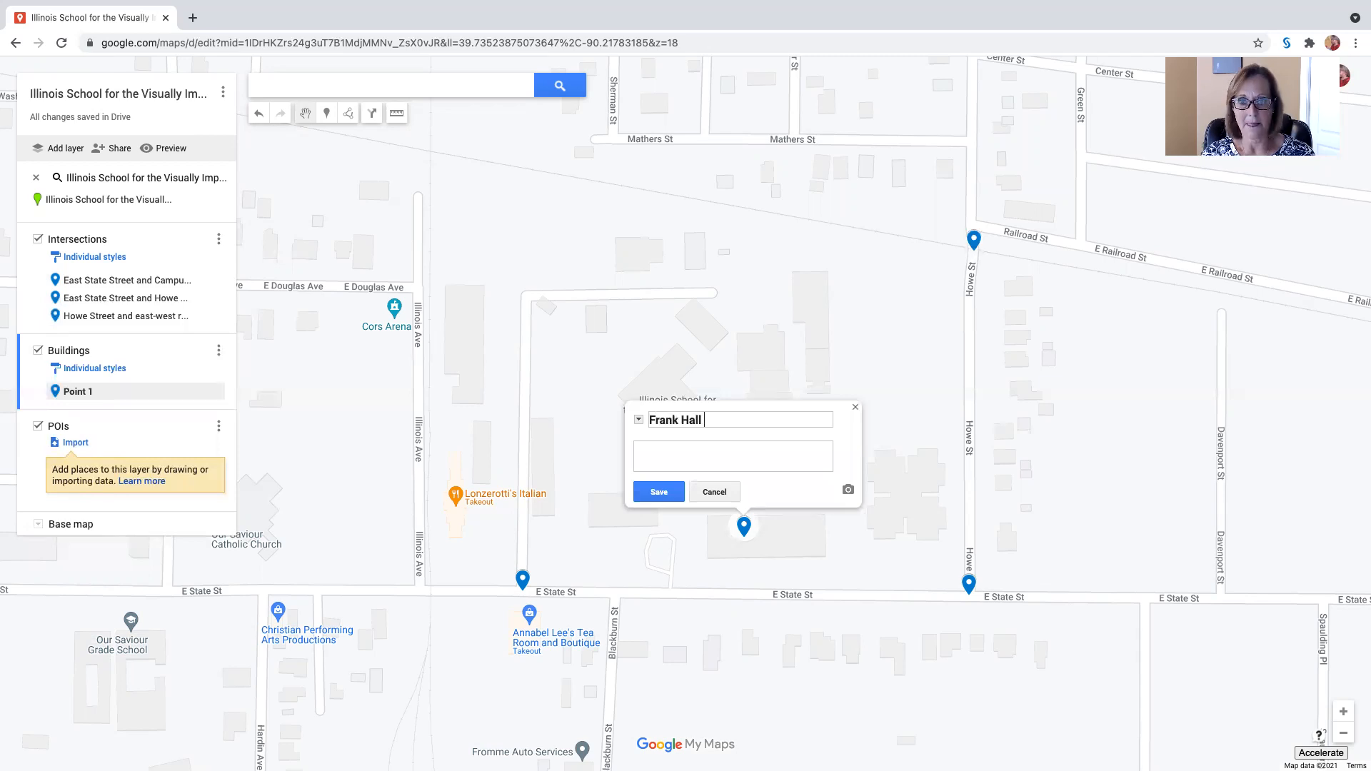
type("Main Build")
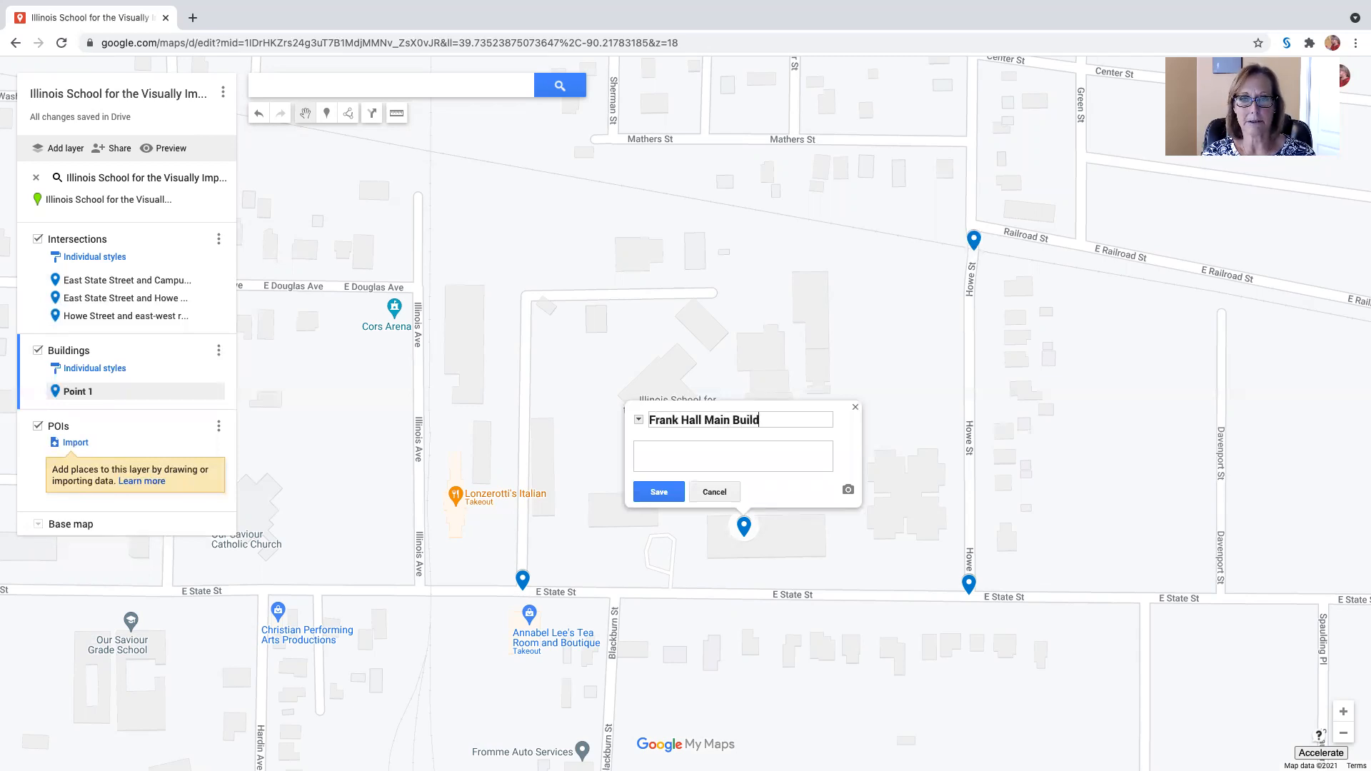
type("ing on Eas")
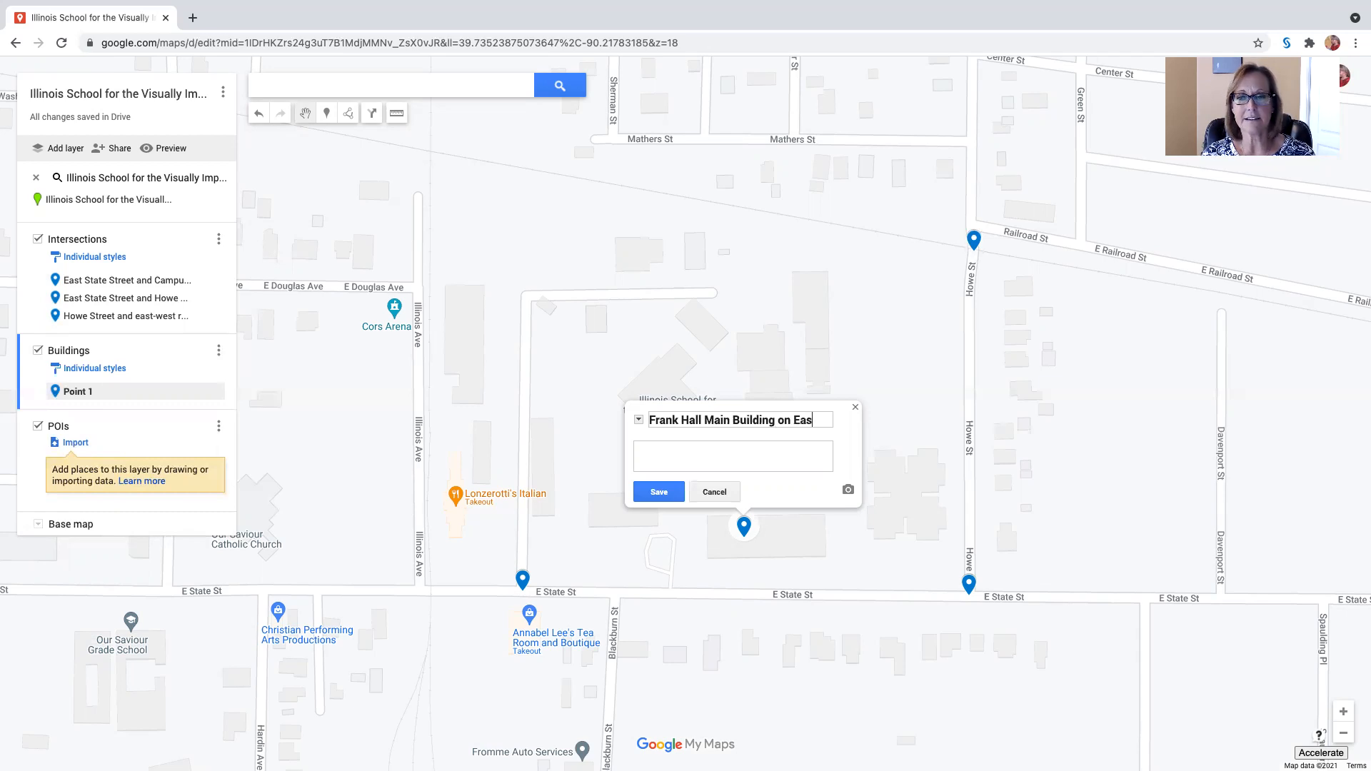
type("t State St")
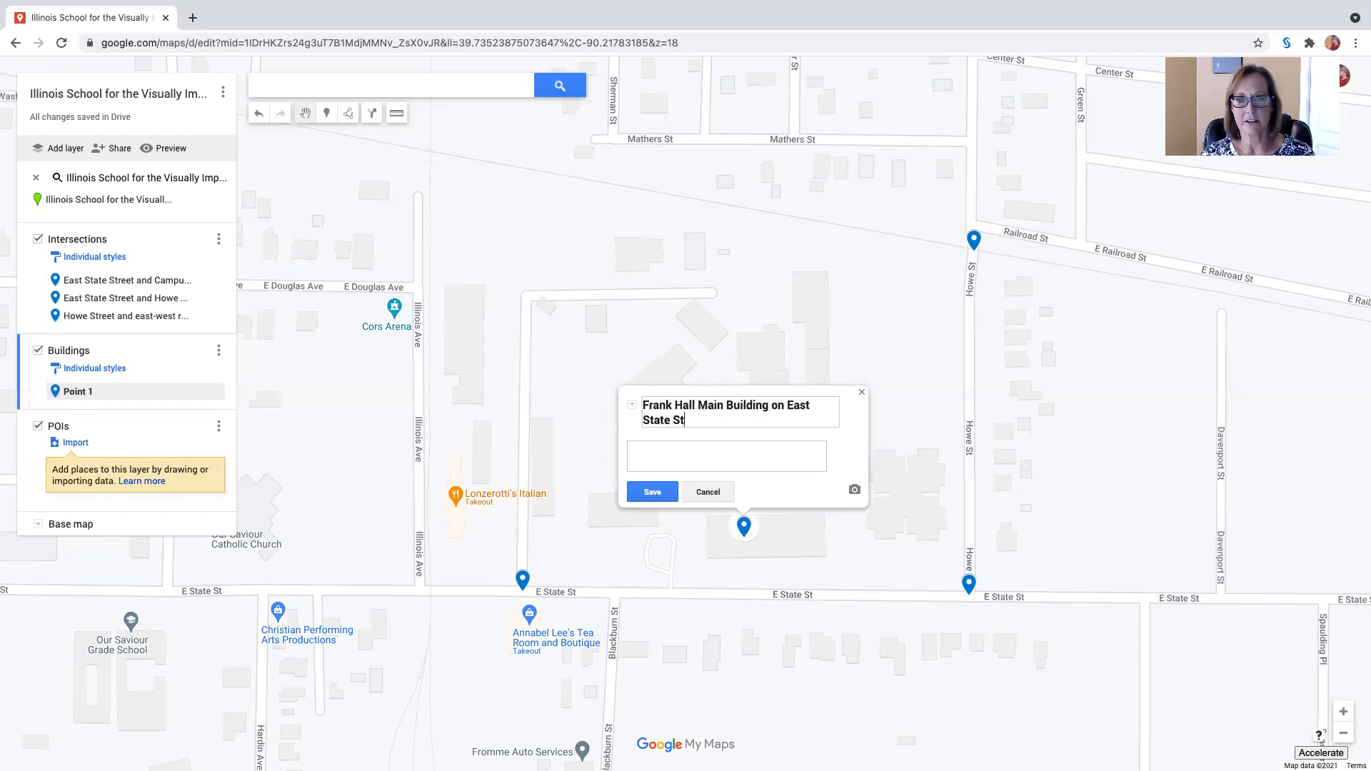
type("reet,")
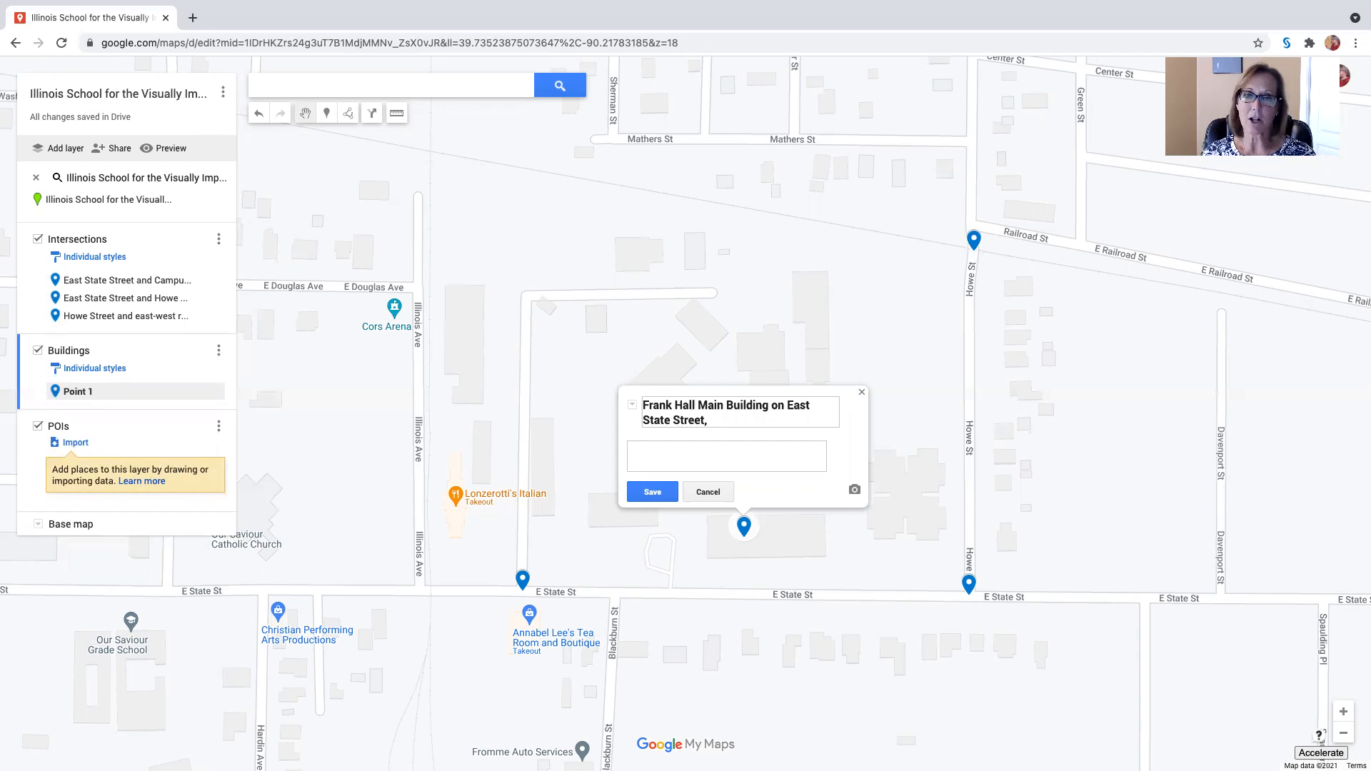
key("BackSpace")
key("BackSpace")
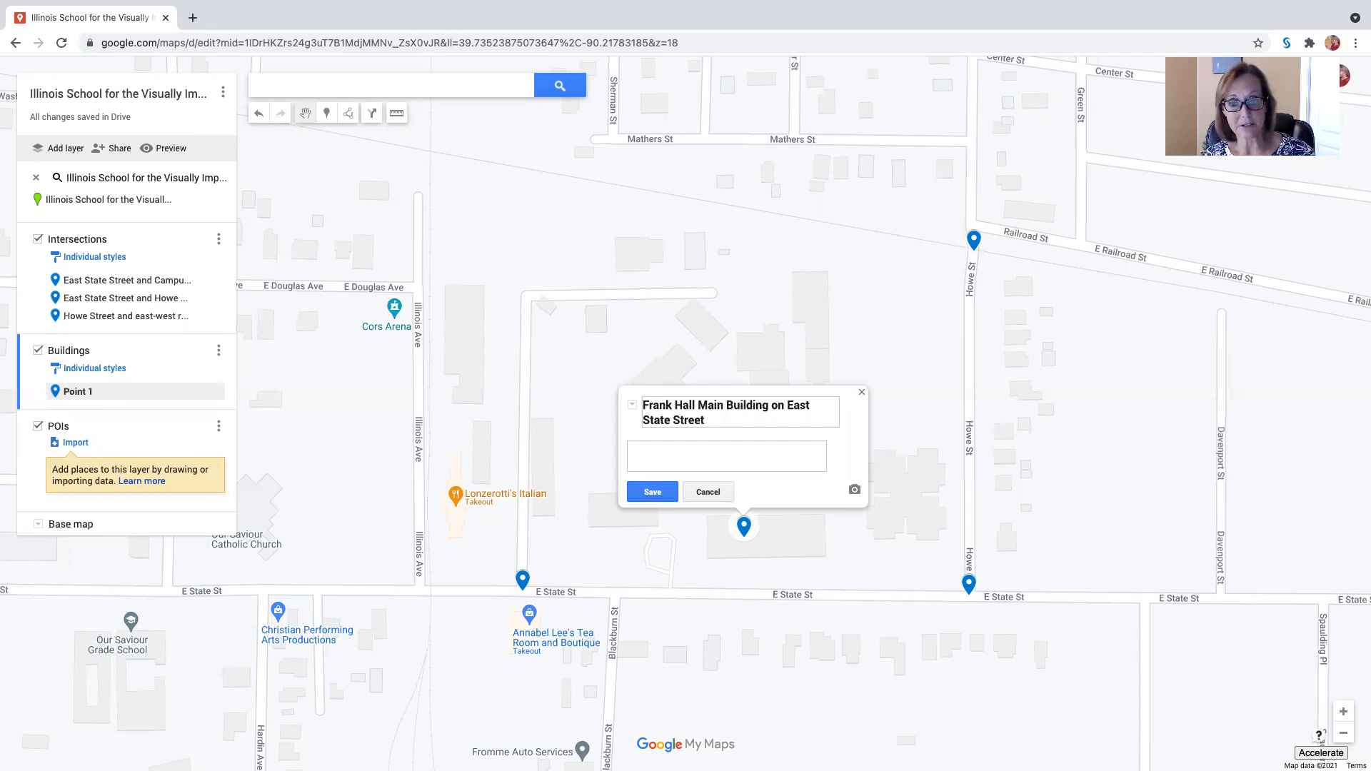
left_click(656, 493)
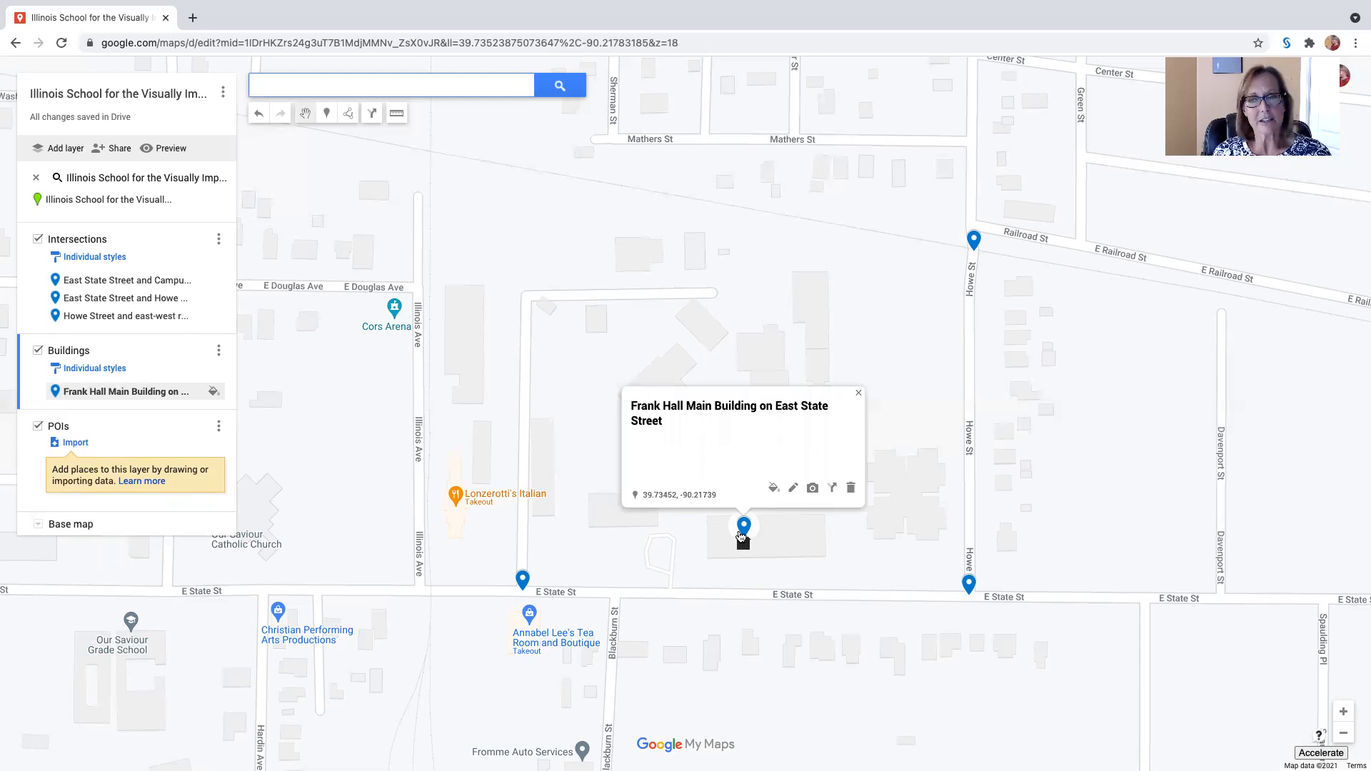
left_click_drag(743, 530, 755, 550)
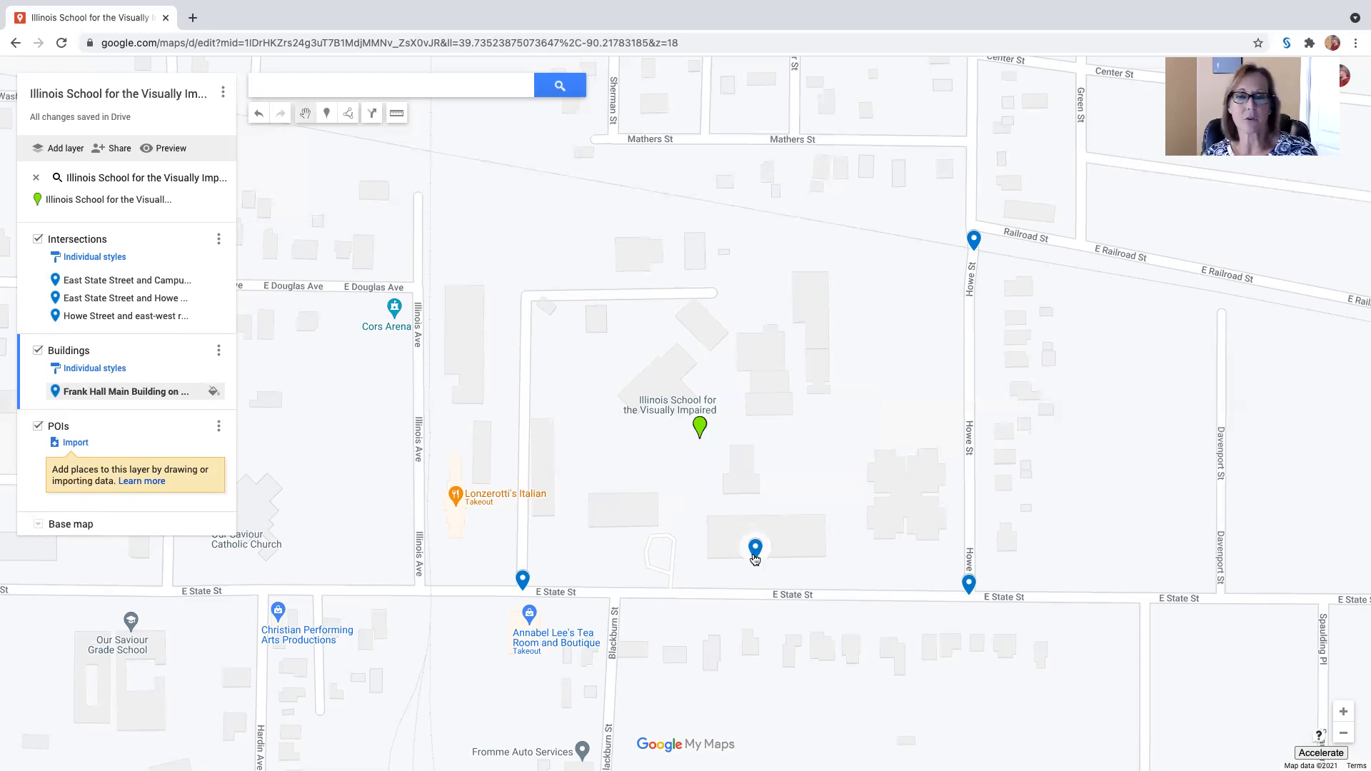
left_click_drag(755, 547, 764, 544)
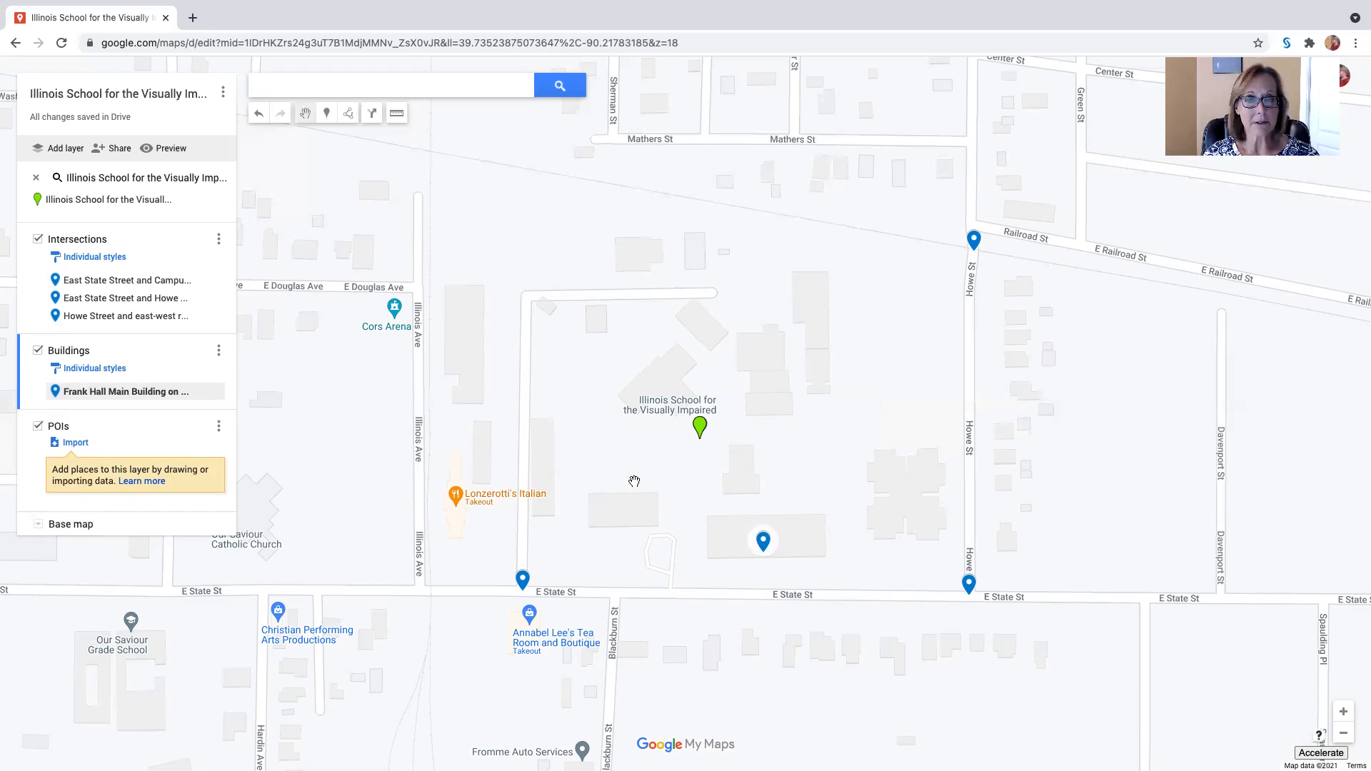
Step: Add a marker named "Building 17 connected to Media Center" on the building just west of the looped driveway and shift it to the building's east side
left_click(328, 114)
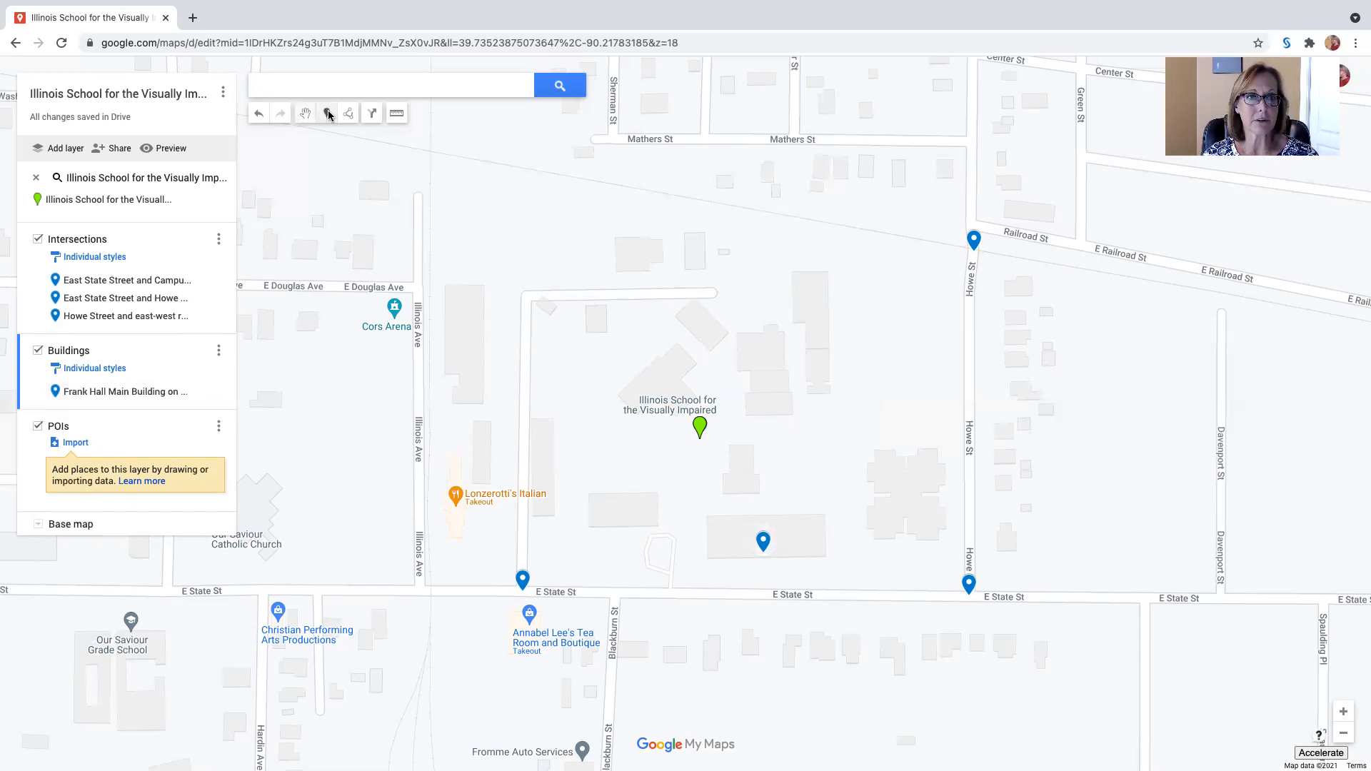
left_click(618, 509)
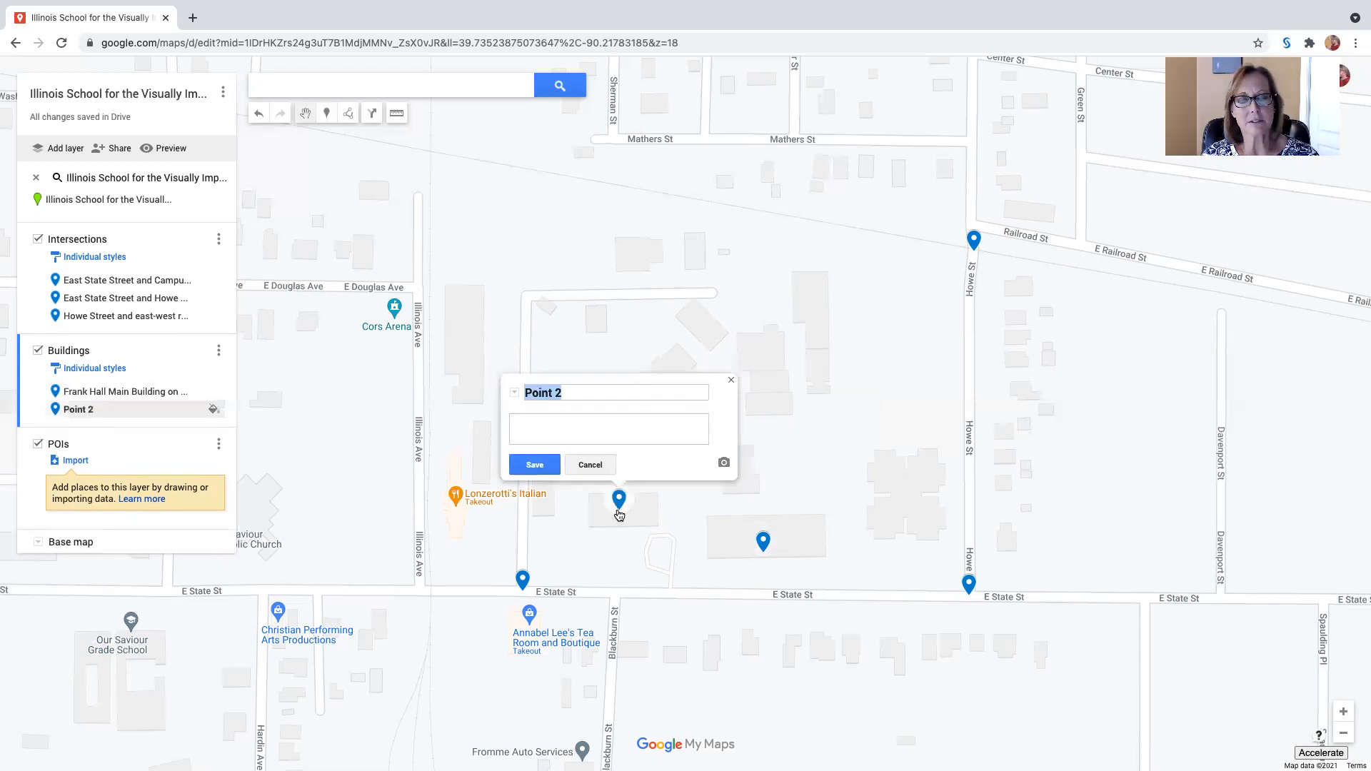
left_click_drag(576, 390, 517, 395)
type("Building 17")
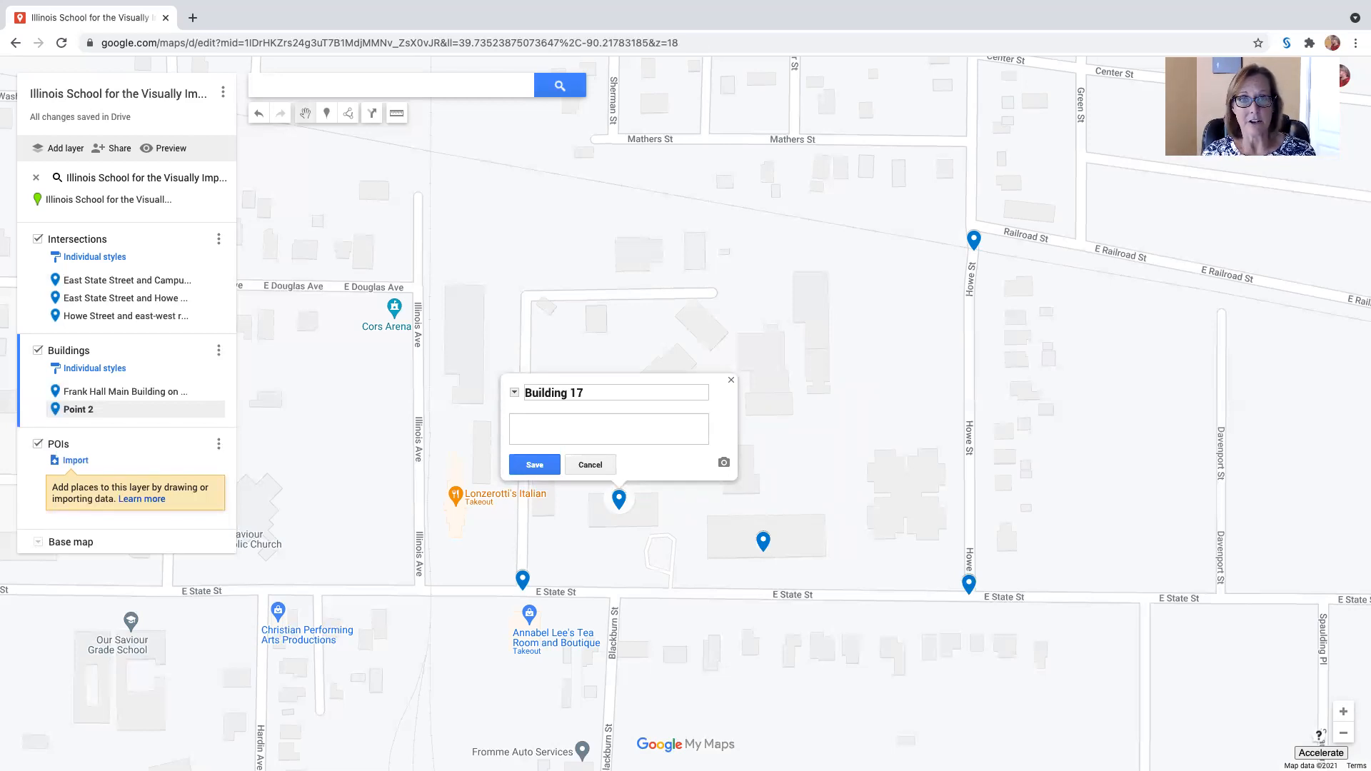
type("connected to Media Center")
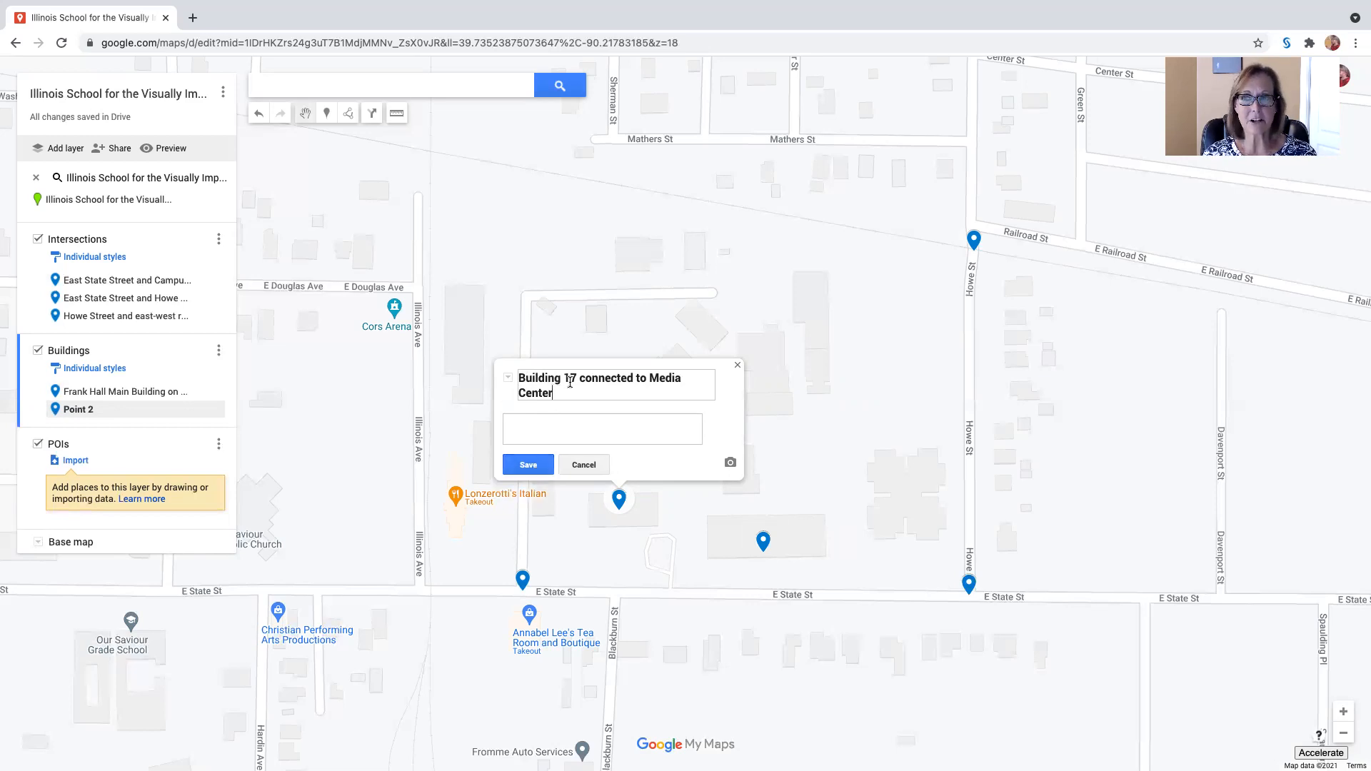
left_click(528, 466)
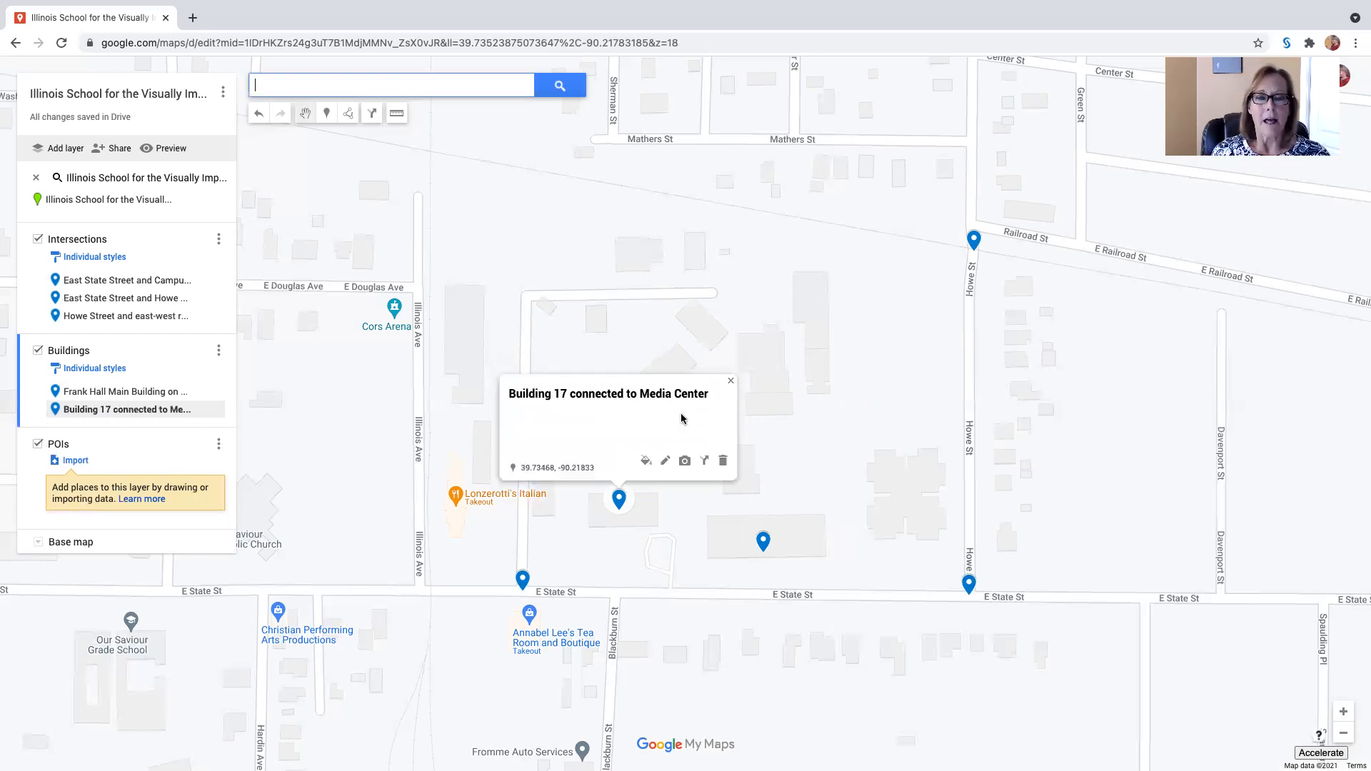
left_click(730, 381)
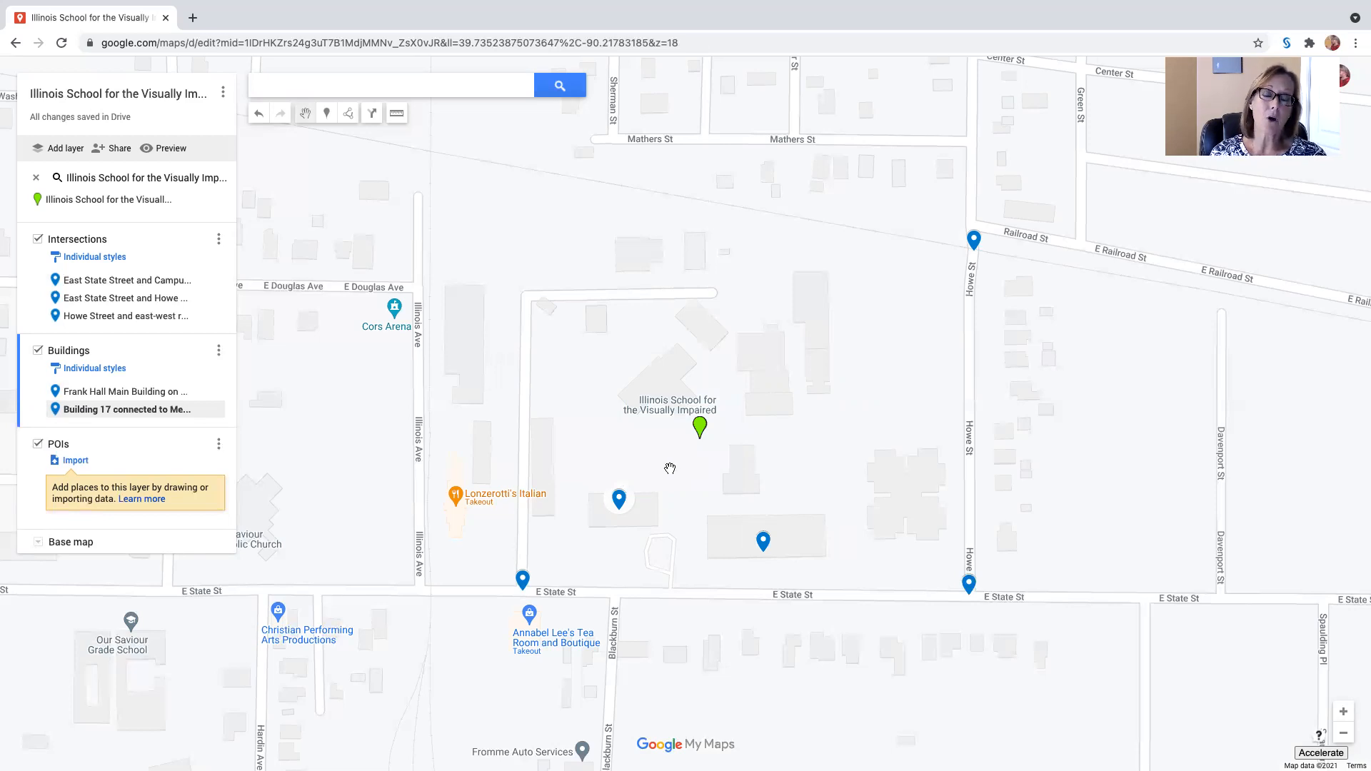
left_click(619, 499)
left_click_drag(619, 498, 647, 500)
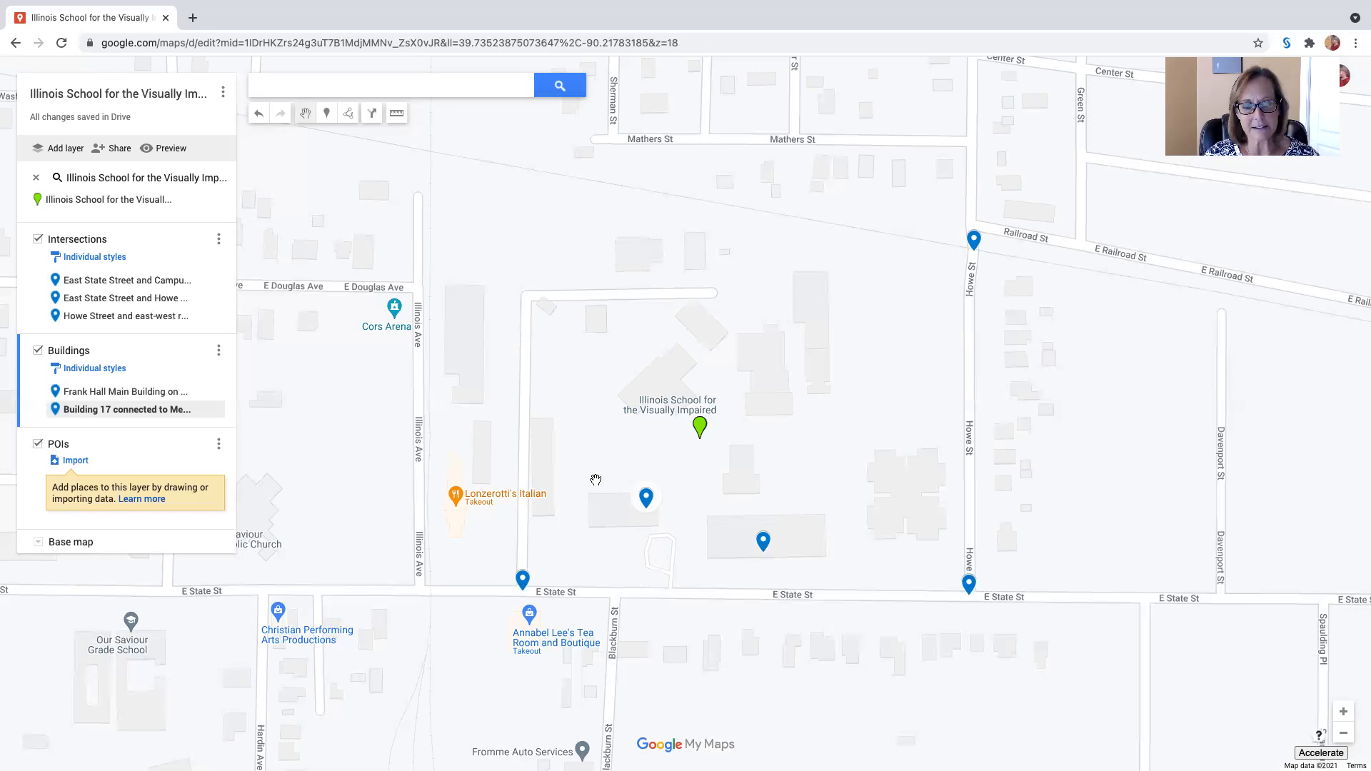
Step: View the map details of Lonzerotti's Italian restaurant, then close them
left_click(455, 499)
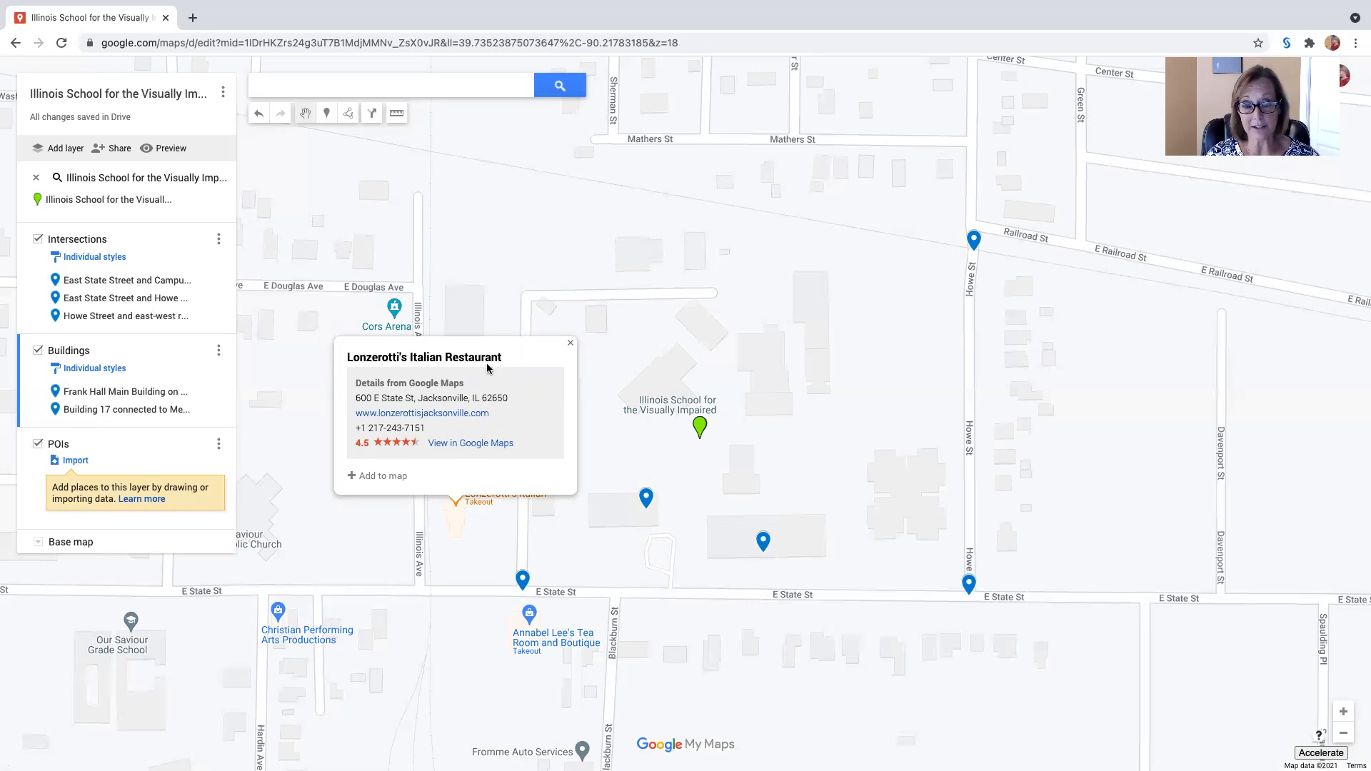
left_click(572, 345)
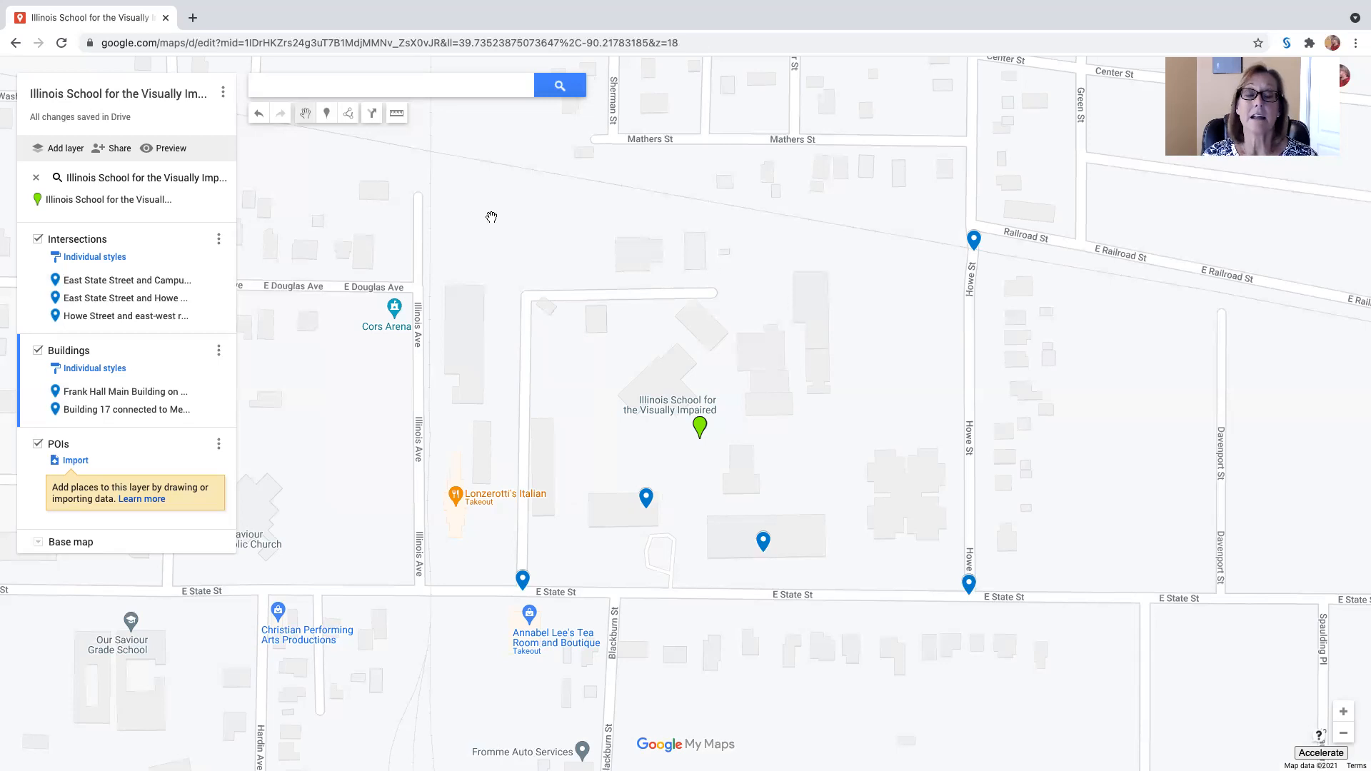
Step: Make POIs the active layer and place a marker on the open ground in the northeast of the campus, just west of Howe St
left_click(132, 458)
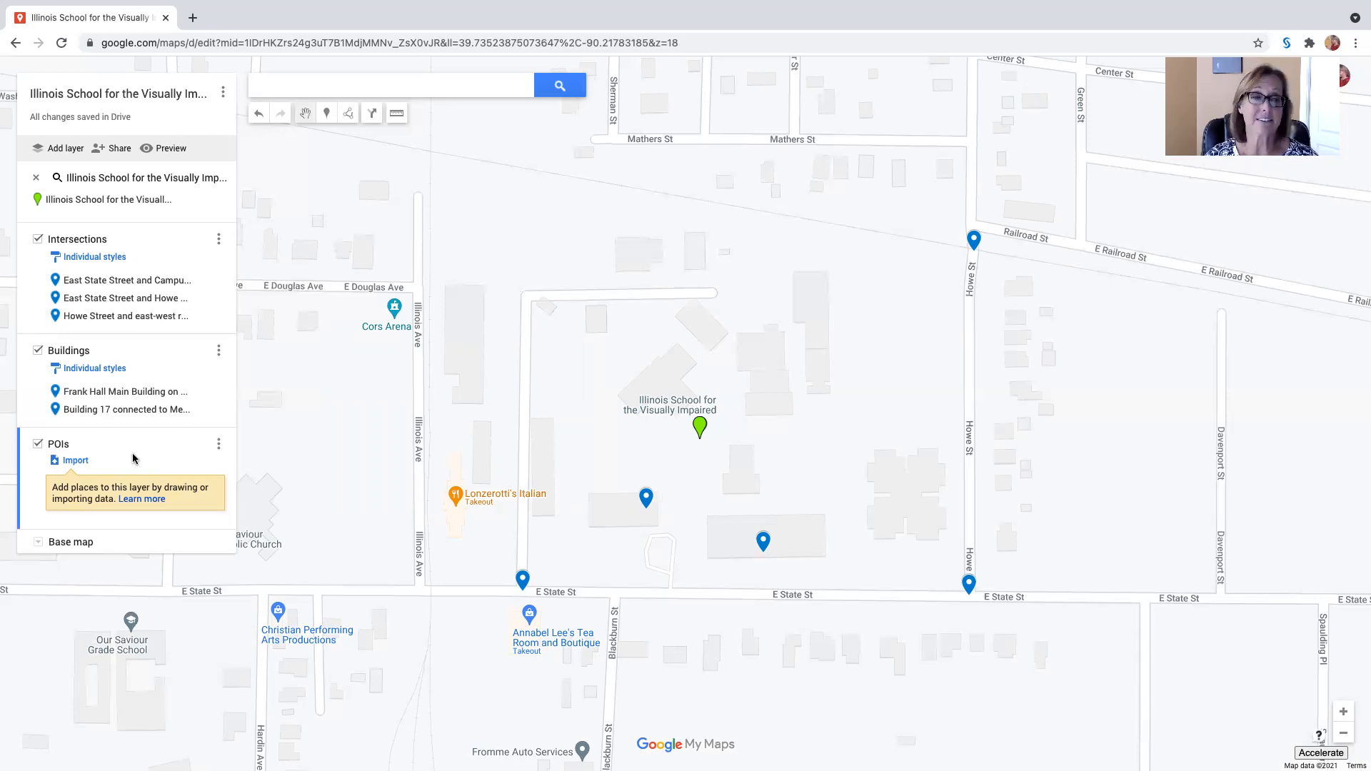
left_click(327, 114)
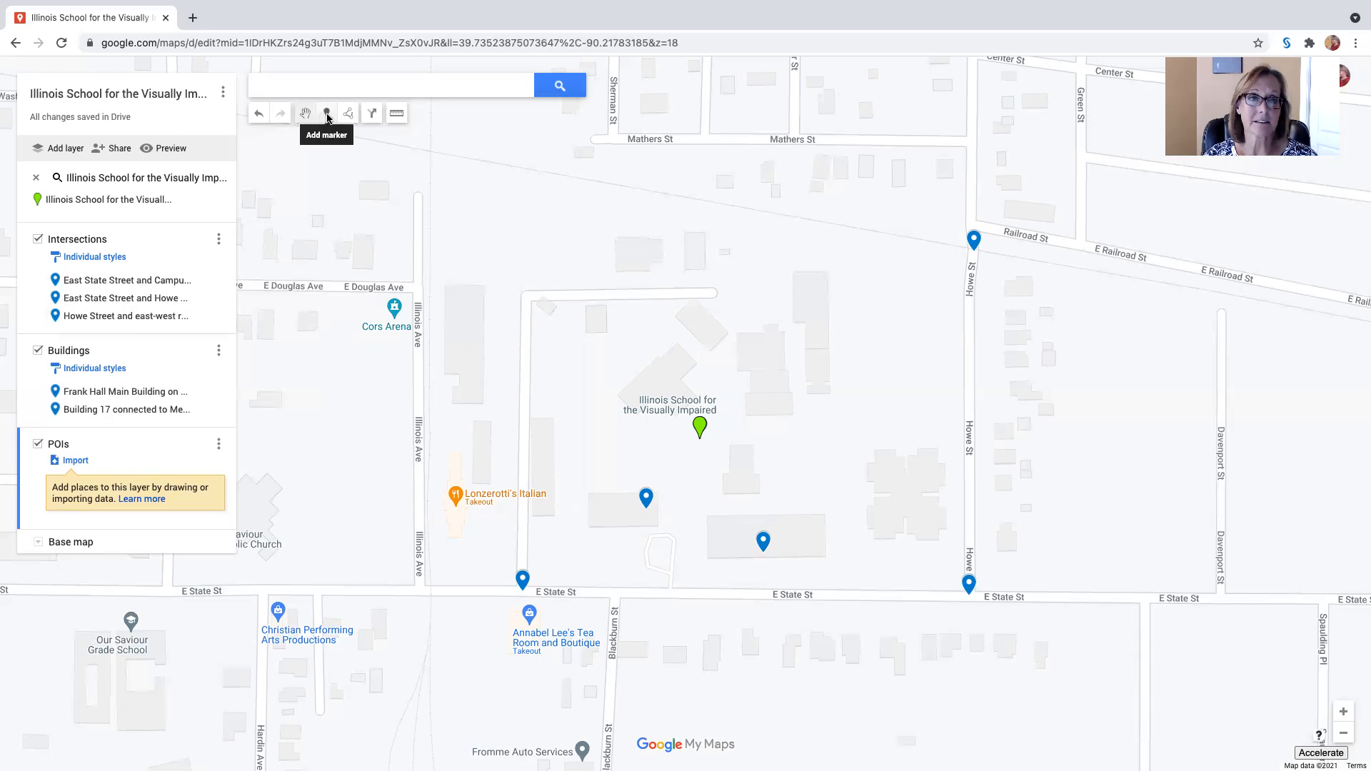
left_click(883, 325)
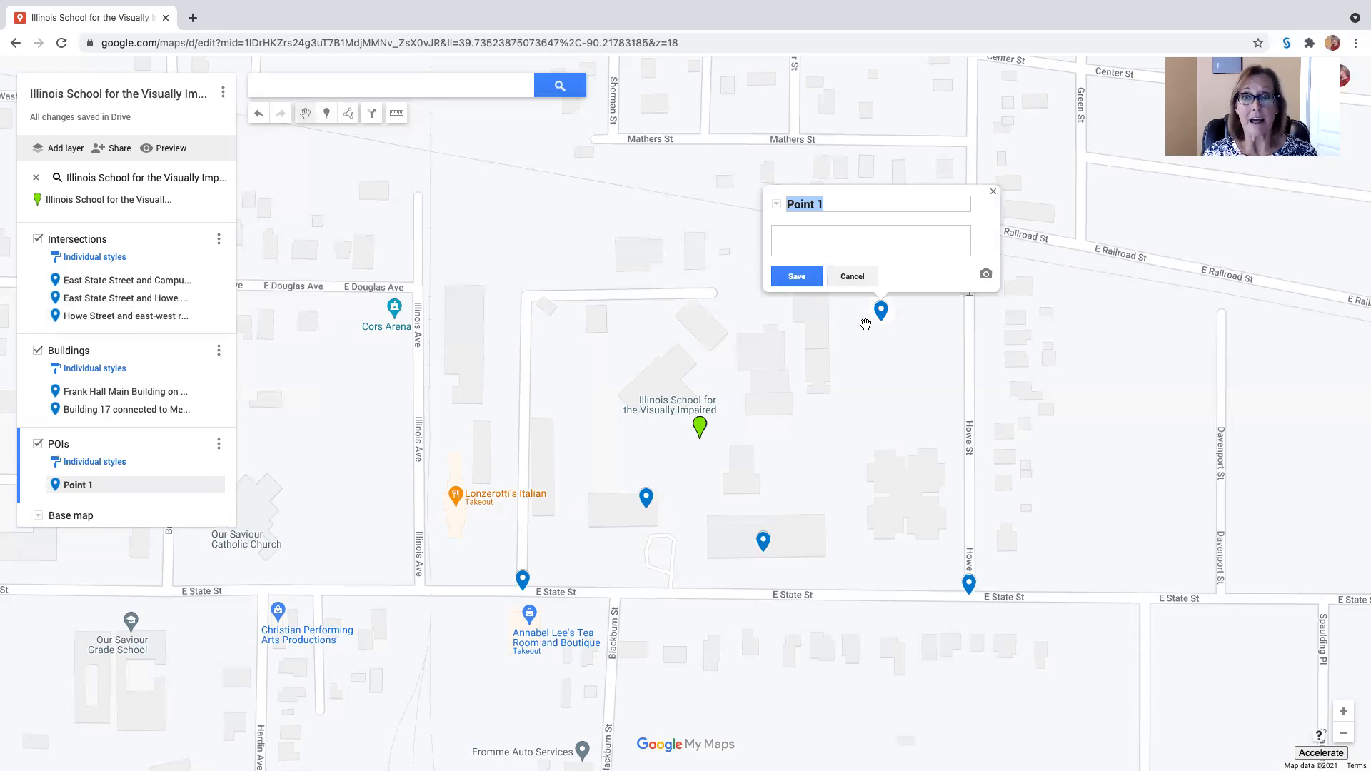
Step: Name the new POIs marker "Oval track, POI", save it and close its details
left_click(836, 203)
left_click_drag(835, 204, 783, 206)
type("Oval track")
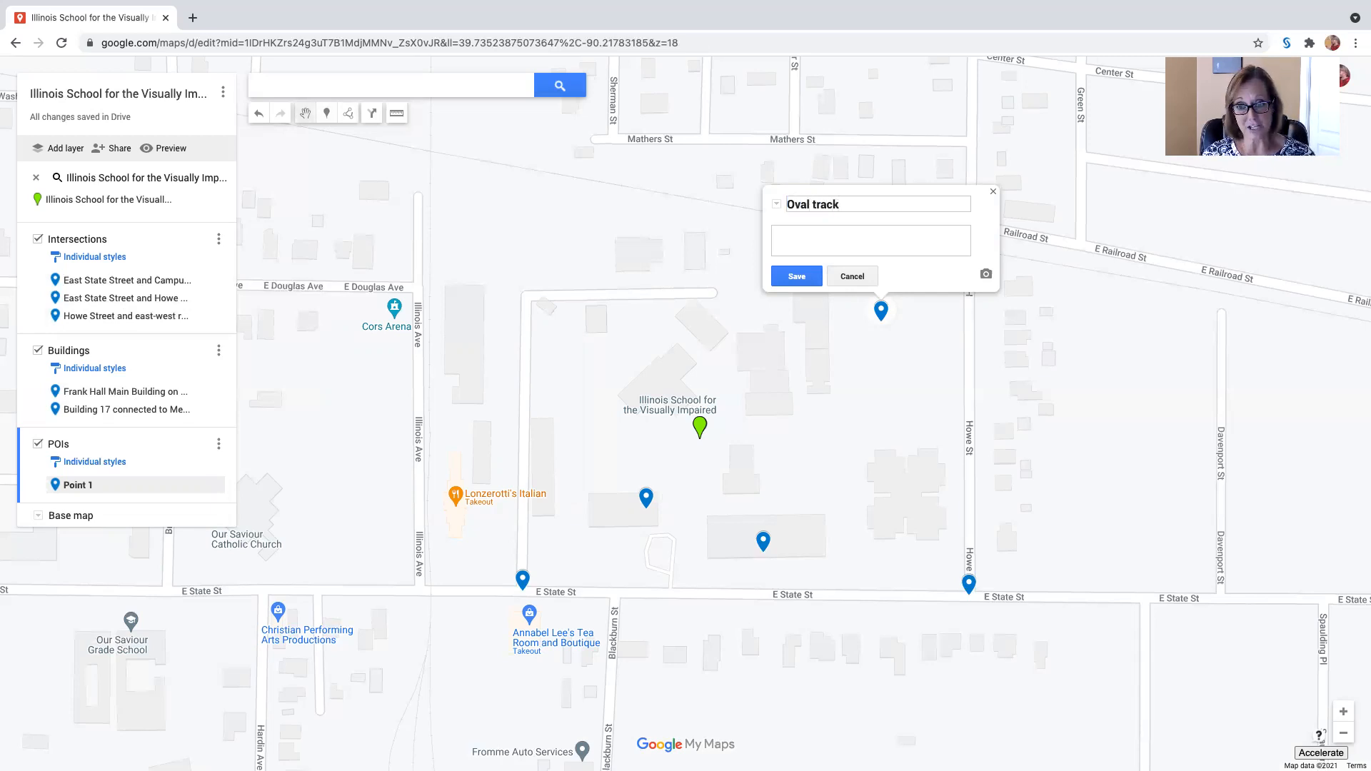
type(", POI")
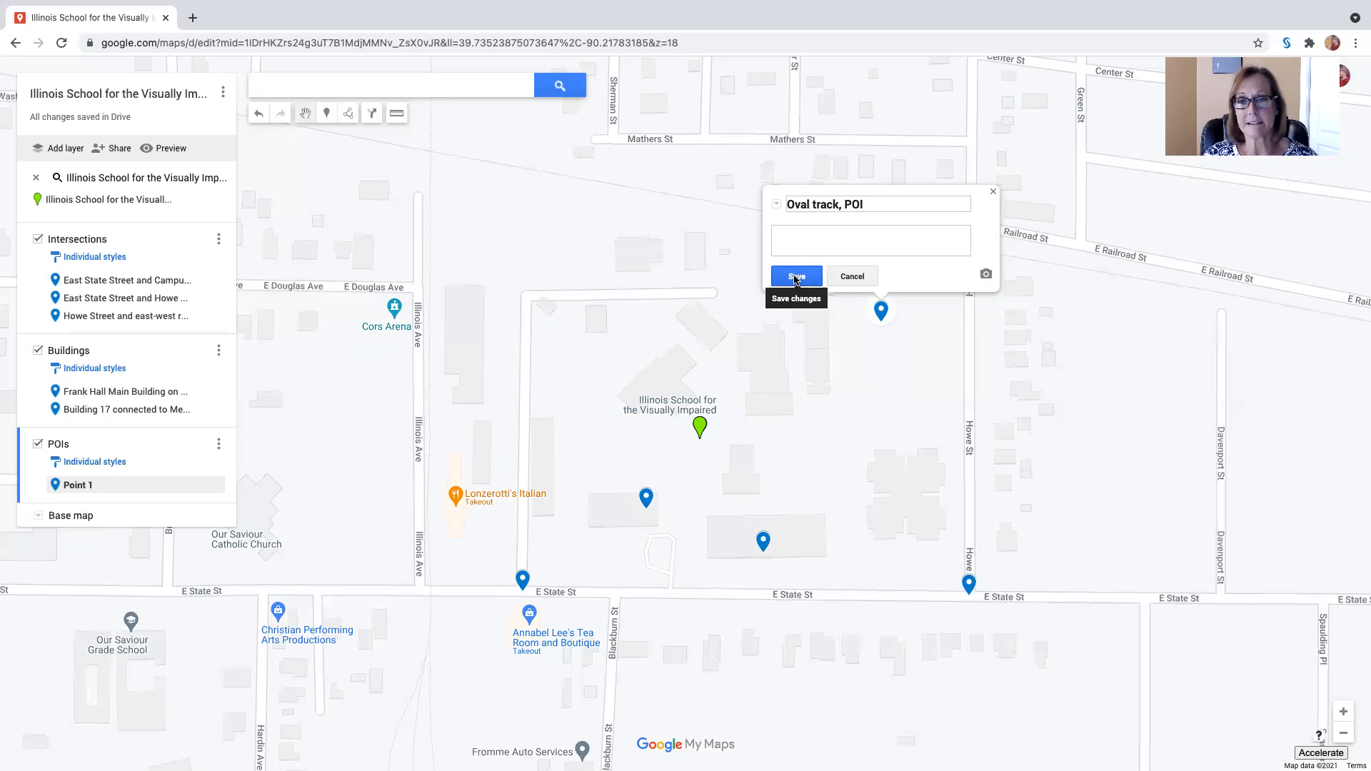
left_click(796, 278)
left_click(992, 192)
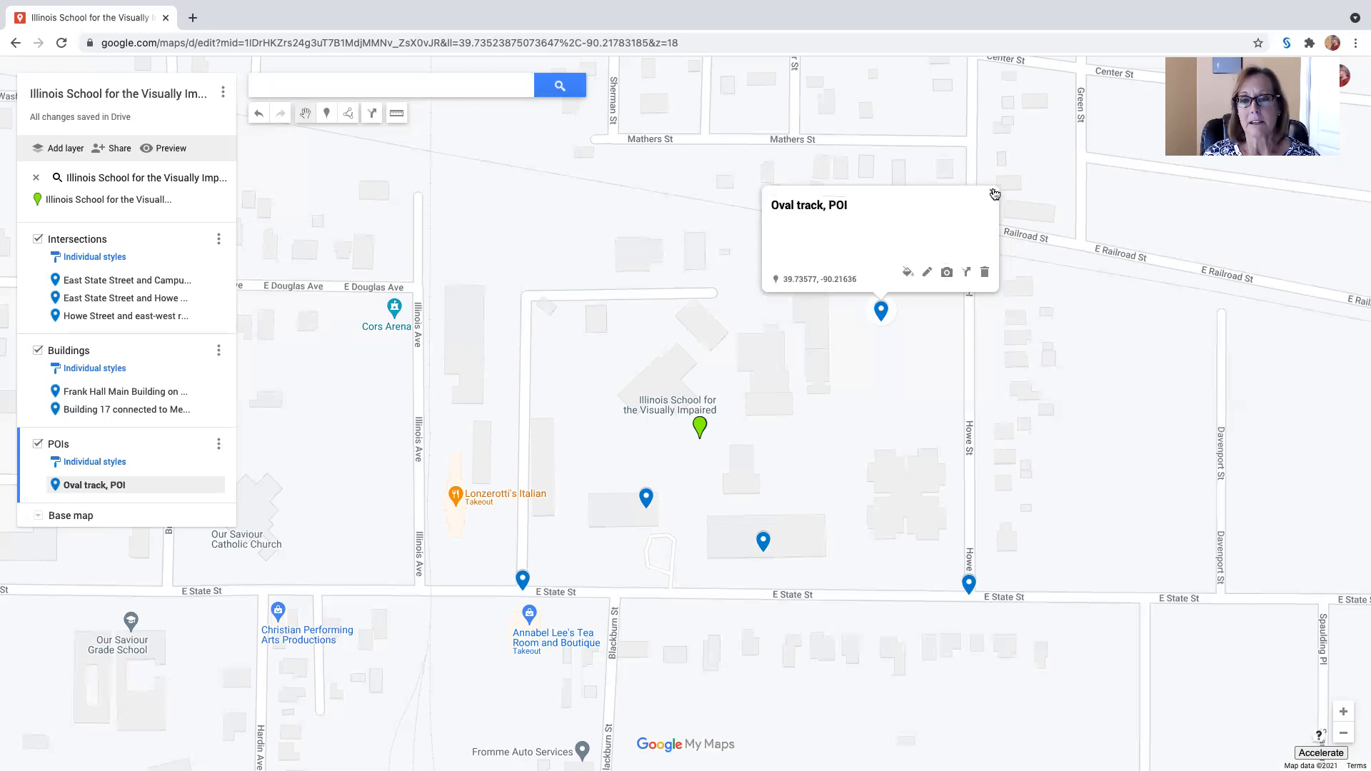